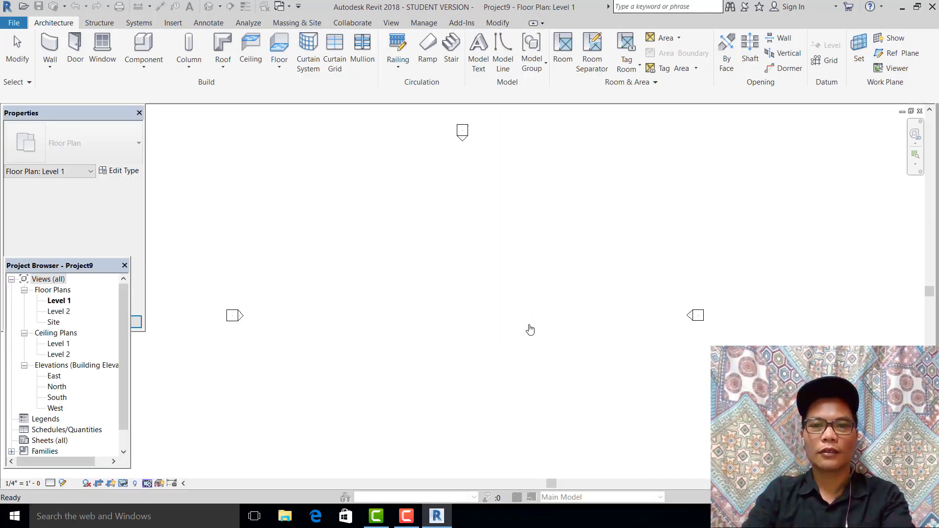
- Set the project's length units to meters
scroll(502, 285, "up", 1)
middle_click_drag(508, 293, 516, 335)
scroll(465, 275, "up", 2)
key("u")
key("n")
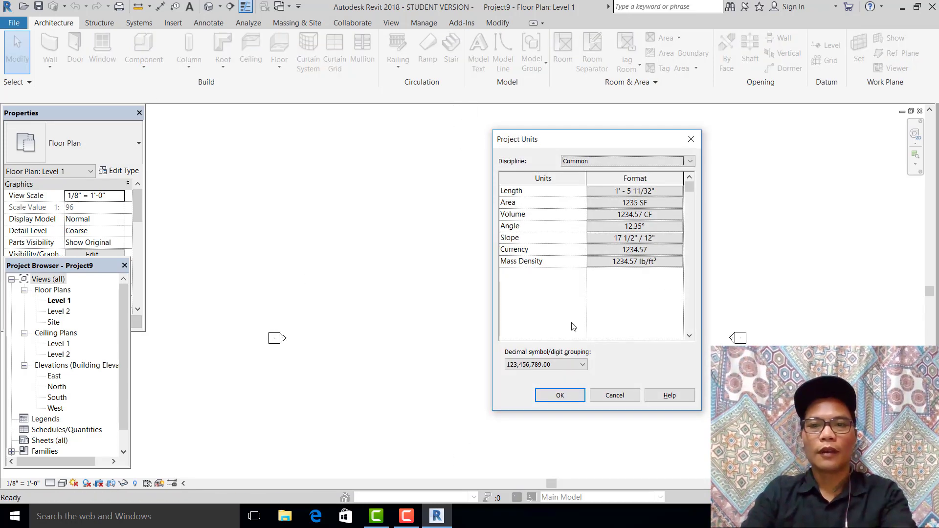
left_click(659, 195)
left_click(636, 210)
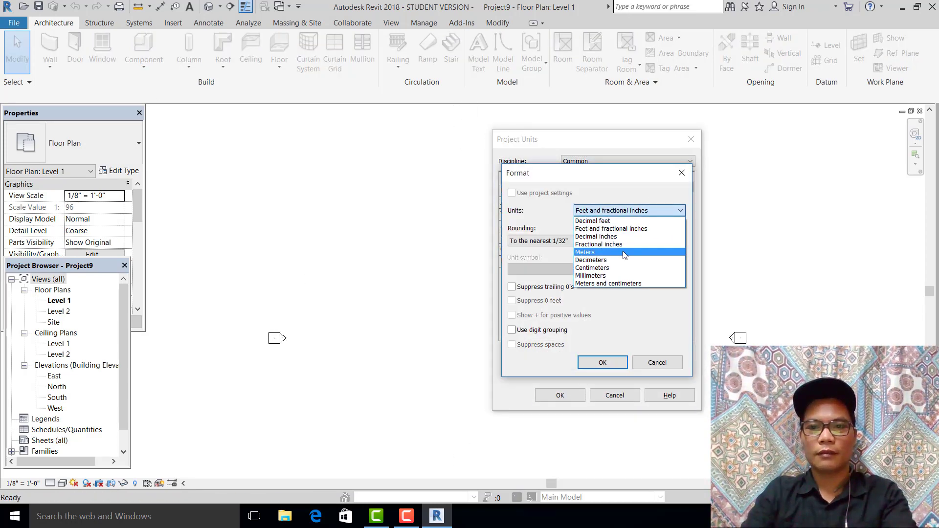
left_click(623, 252)
left_click(603, 362)
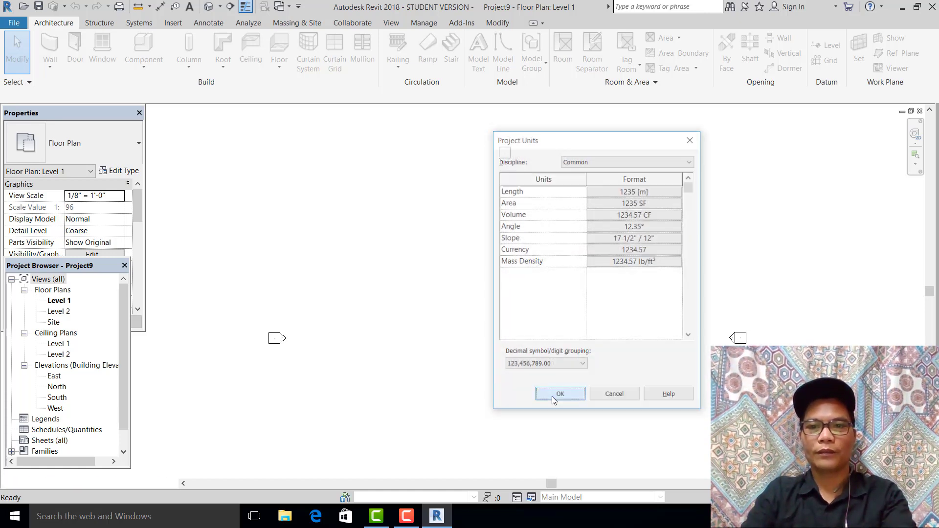
left_click(556, 395)
- Draw a horizontal reference plane through the west and east elevation markers, extending beyond both
scroll(539, 287, "down", 2)
middle_click_drag(539, 288, 526, 312)
scroll(508, 281, "up", 1)
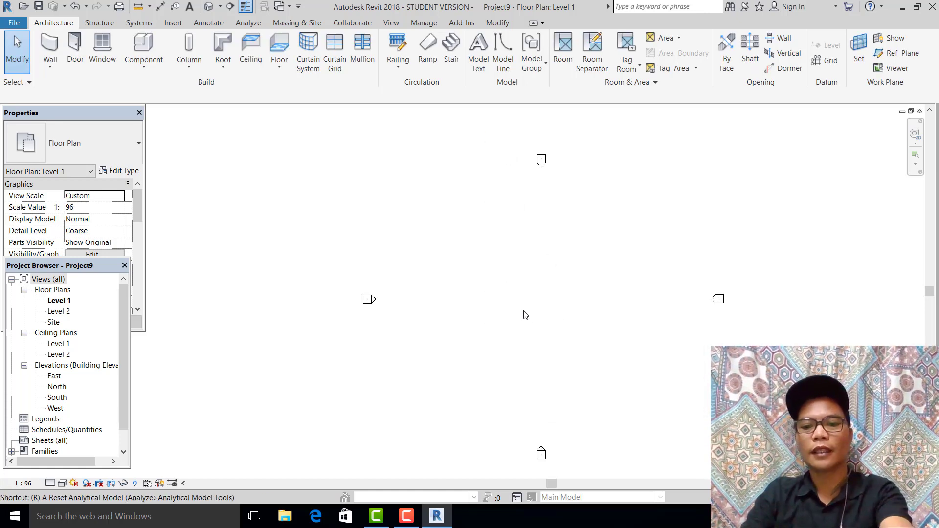
key("r")
key("p")
left_click(333, 300)
left_click(755, 300)
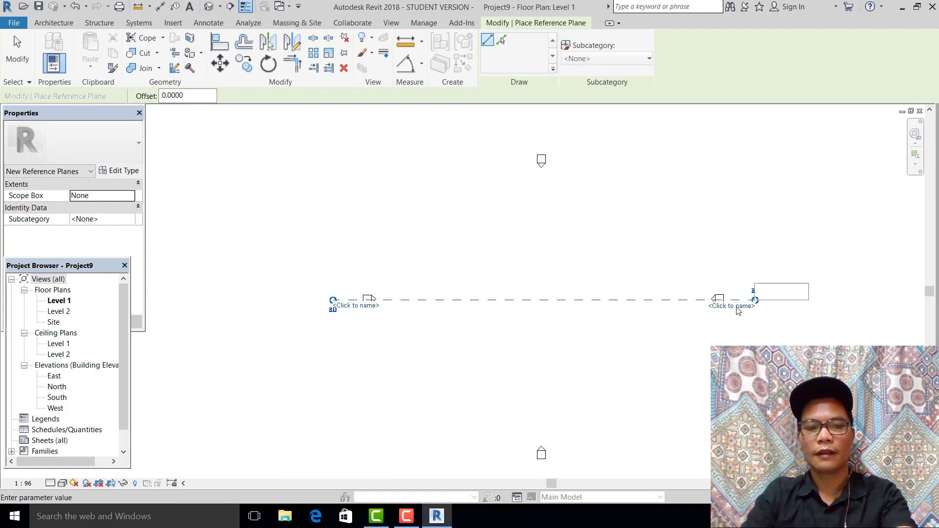
- Draw a vertical reference plane through the south and north elevation markers and name it 2
left_click(567, 443)
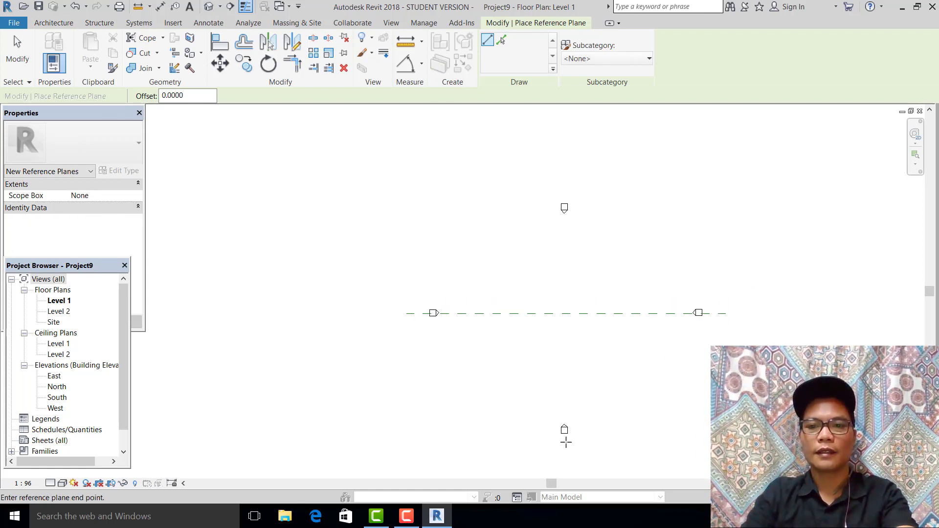
left_click(566, 178)
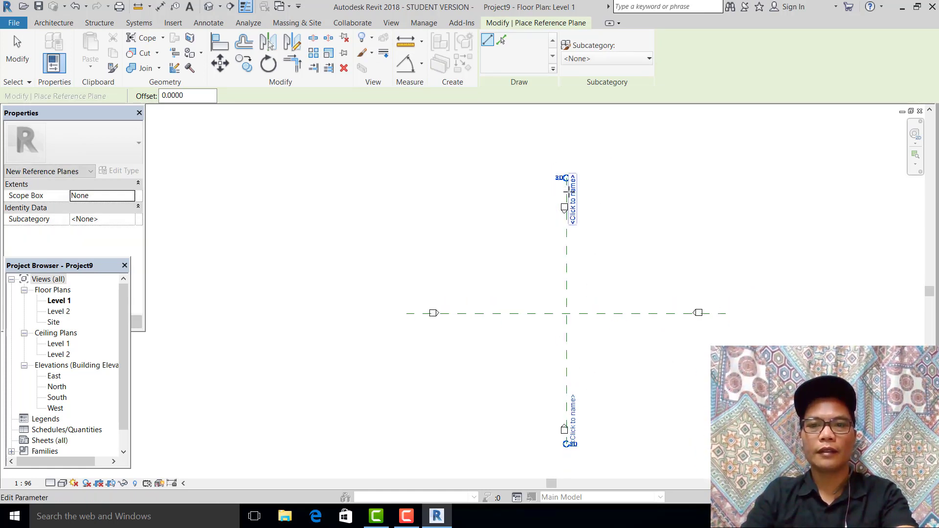
type("2")
key("Return")
- Draw another horizontal reference plane about 21 m below the central one, near the south elevation marker
scroll(616, 294, "down", 1)
middle_click_drag(610, 364, 614, 313)
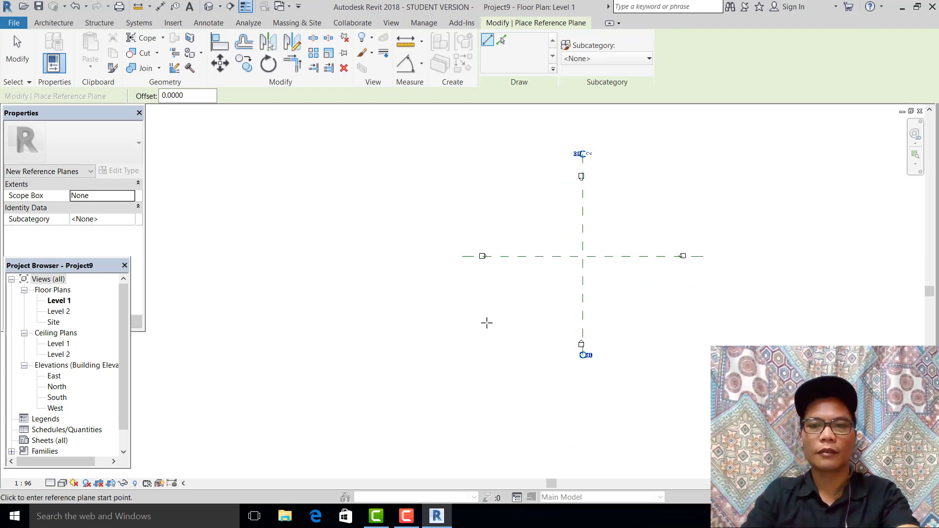
left_click(480, 339)
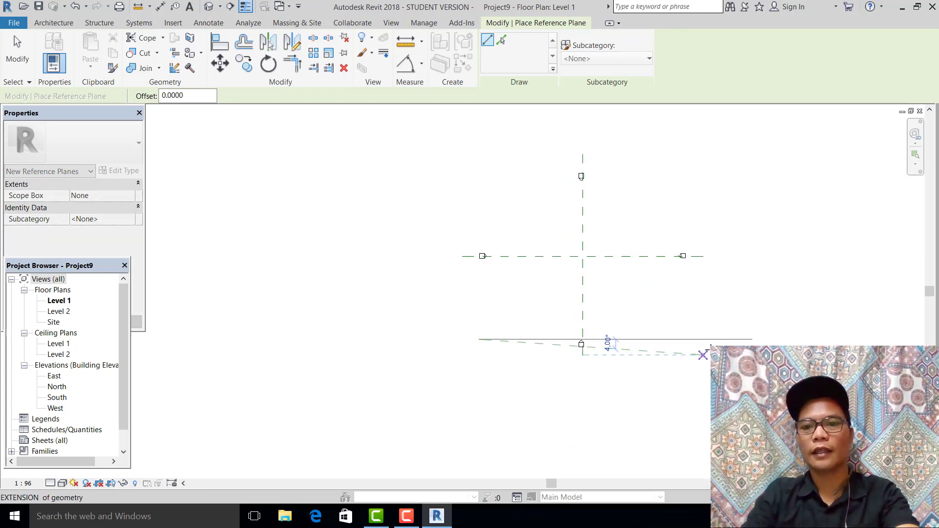
left_click(723, 340)
key("Escape")
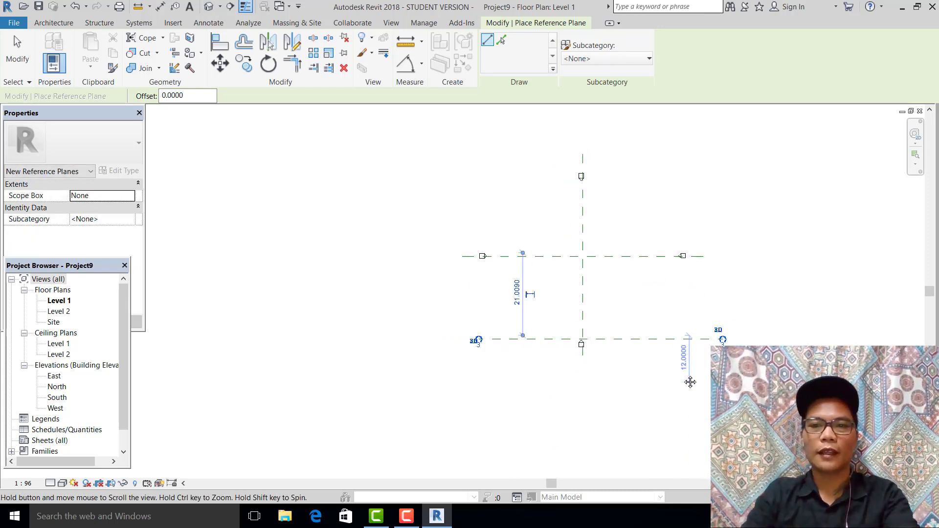
key("Escape")
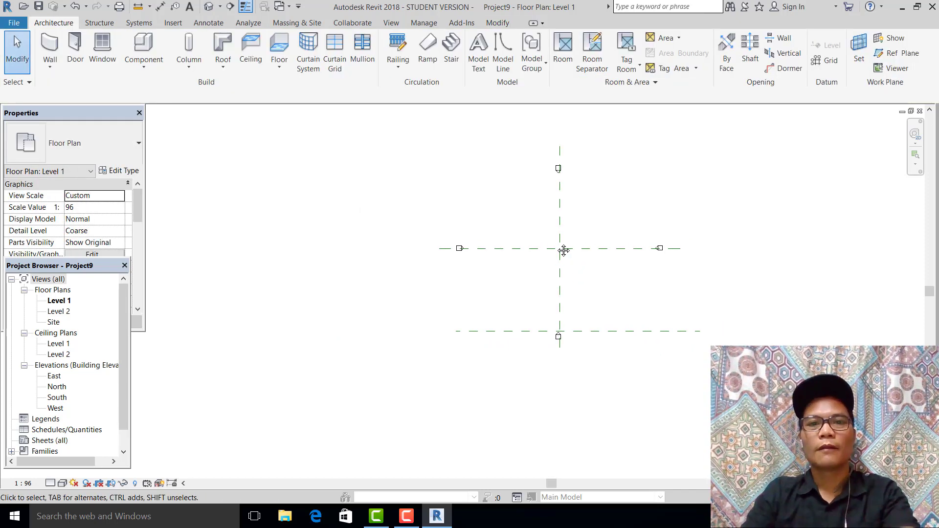
- Start a new in-place mass, accepting its default name
left_click(297, 23)
left_click(123, 49)
left_click(471, 280)
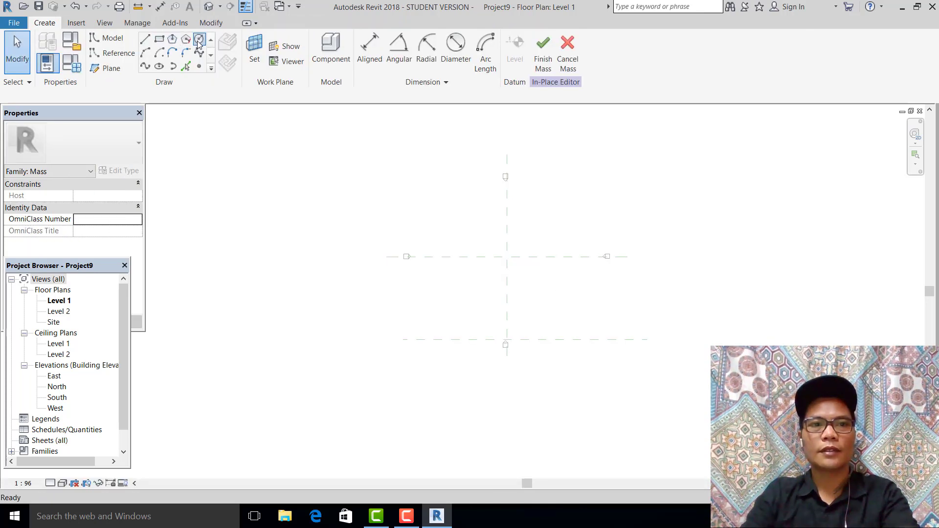
- Draw a model-line circle centred on the intersection of the central reference planes and set its radius to 18 m
left_click(199, 43)
left_click(507, 256)
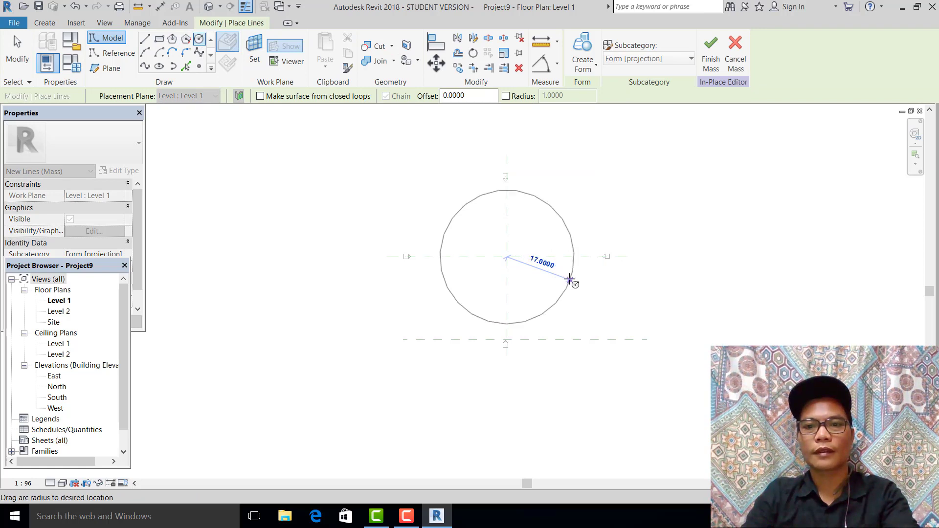
left_click(569, 280)
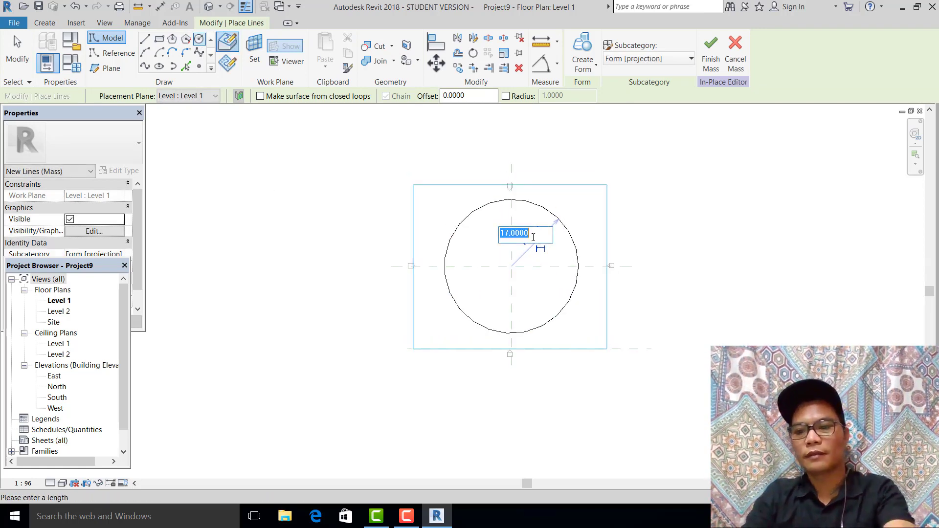
key("Return")
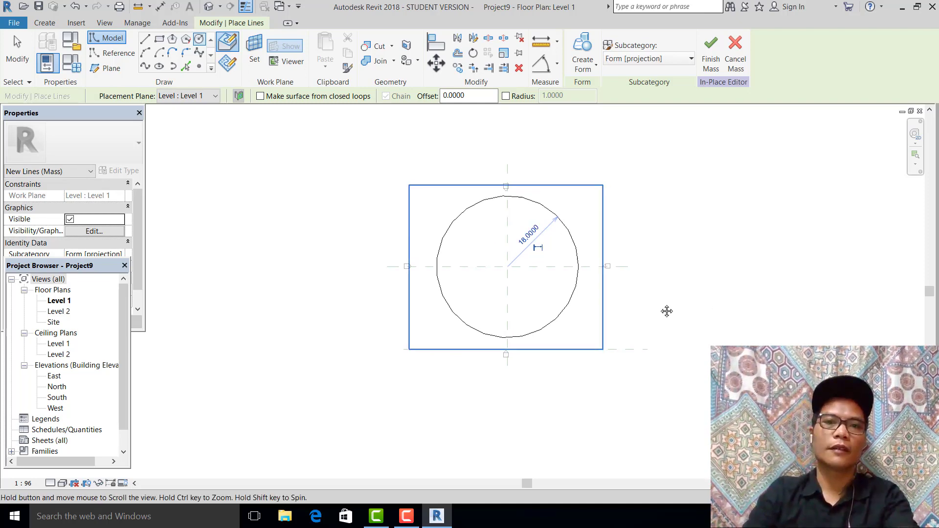
- Create a solid form from the circle in the default 3D view, choosing the cylinder instead of the sphere
left_click(209, 7)
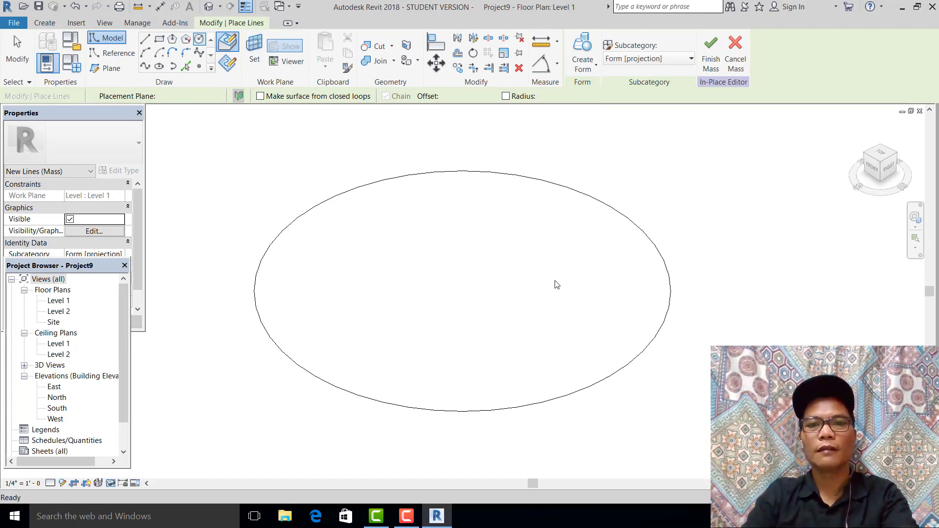
key("Escape")
key("Escape")
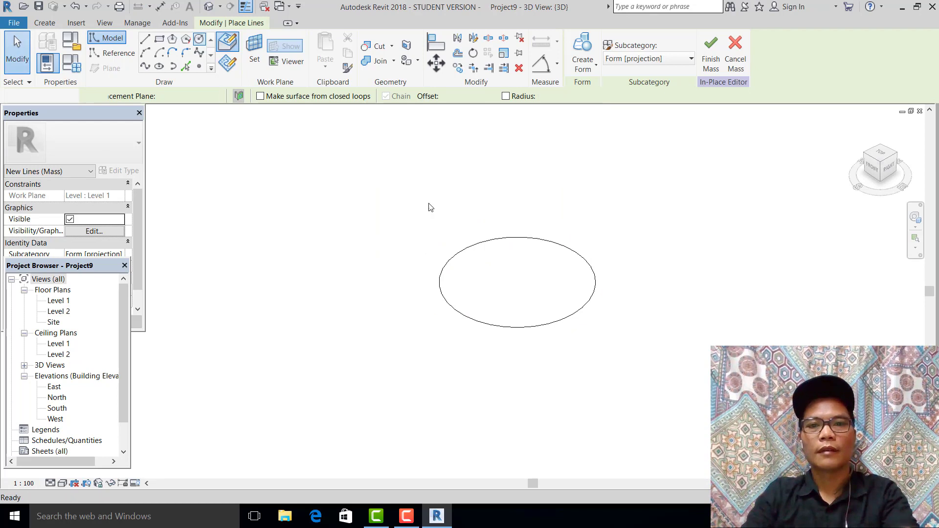
left_click(567, 246)
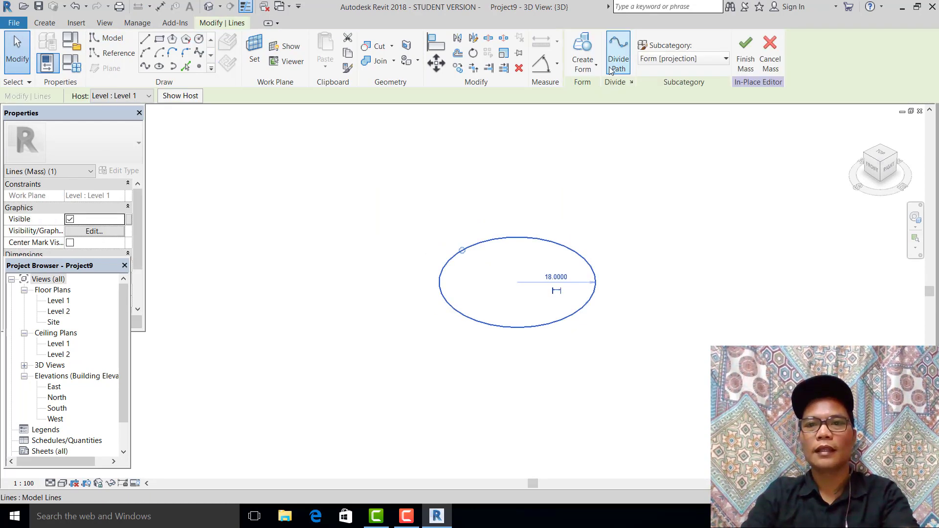
left_click(583, 62)
left_click(596, 90)
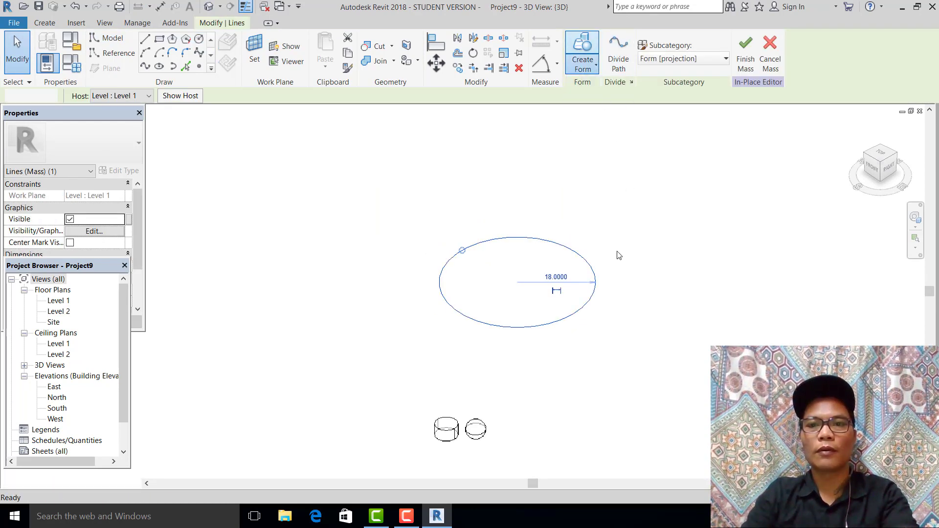
middle_click_drag(565, 369, 522, 352)
scroll(441, 391, "up", 1)
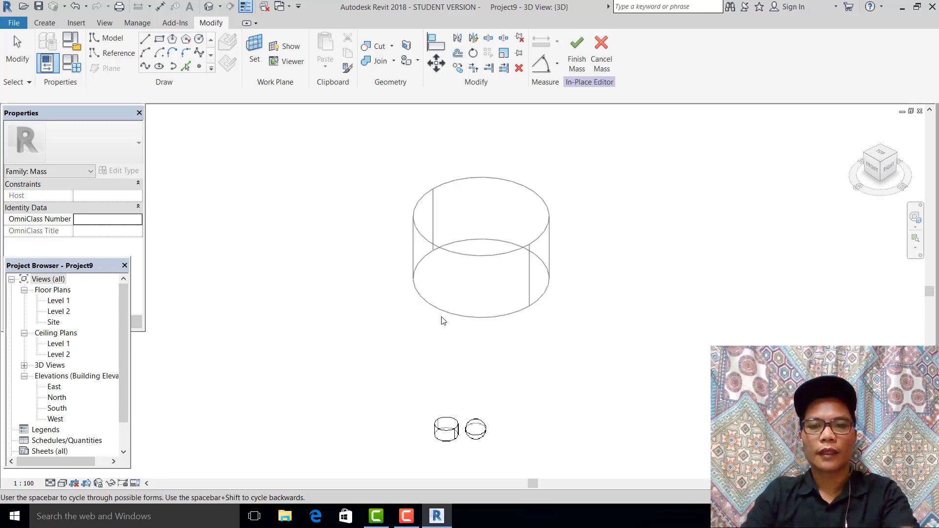
key("space")
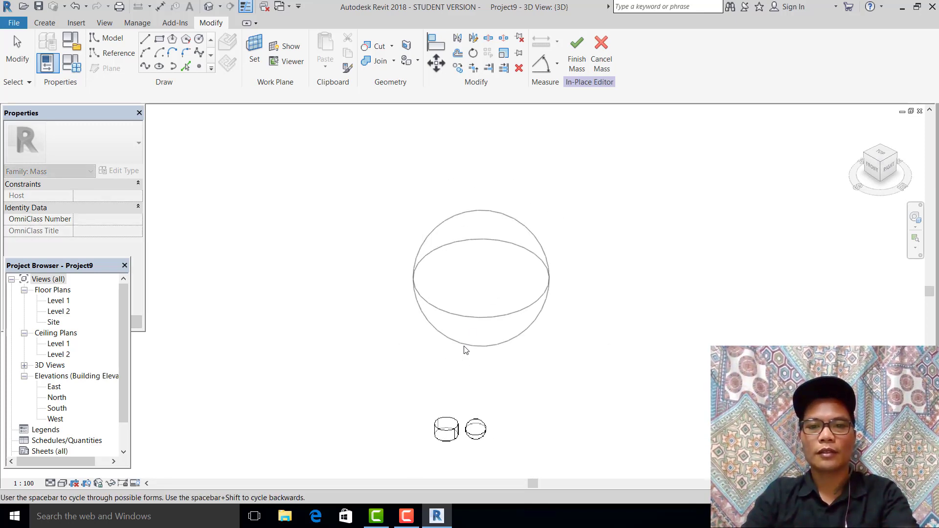
left_click(443, 438)
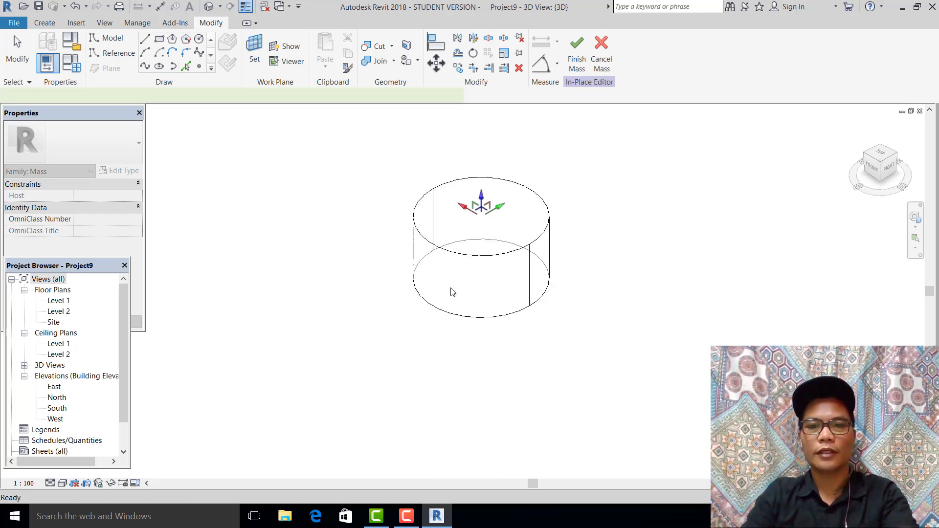
- Raise the cylinder's top face in the South elevation to a height of about 112.6 m
scroll(450, 289, "down", 3)
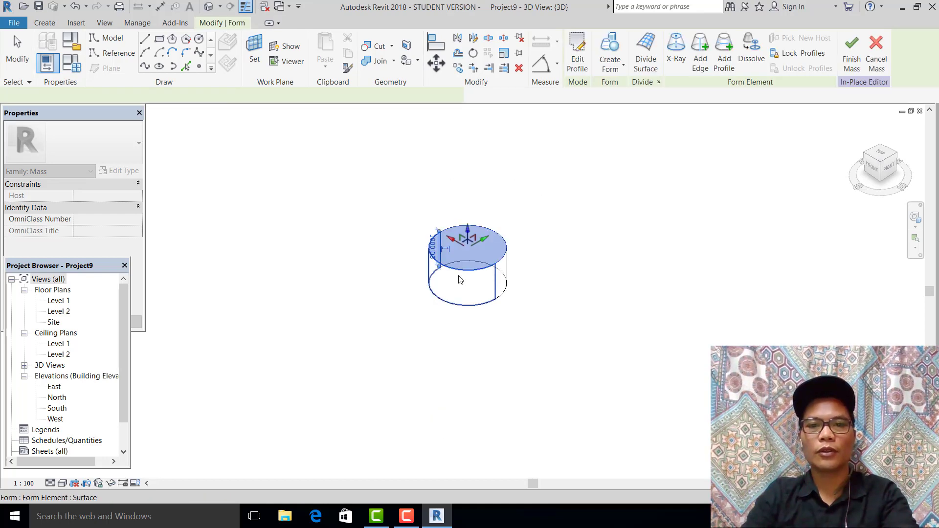
double_click(57, 409)
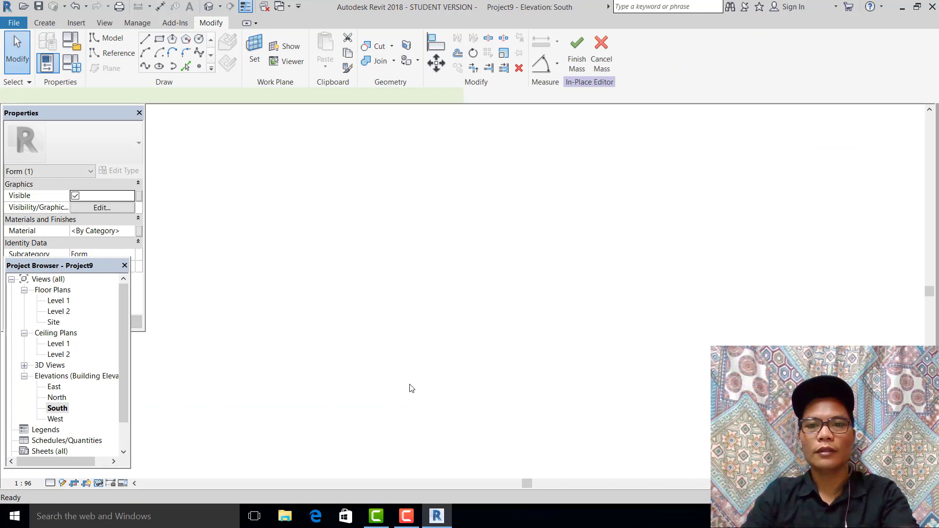
scroll(444, 367, "down", 2)
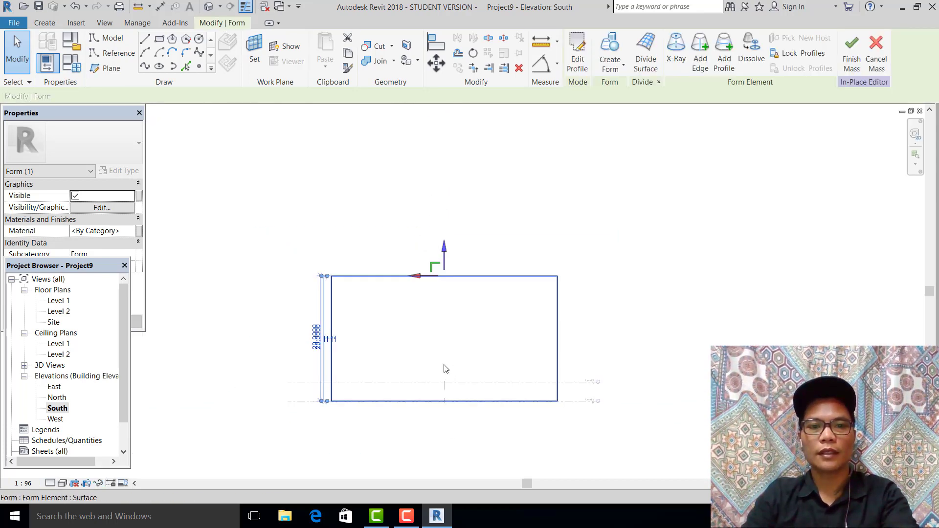
left_click_drag(445, 249, 460, 153)
scroll(522, 266, "down", 3)
middle_click_drag(522, 266, 559, 436)
left_click_drag(492, 288, 497, 117)
middle_click_drag(552, 167, 574, 300)
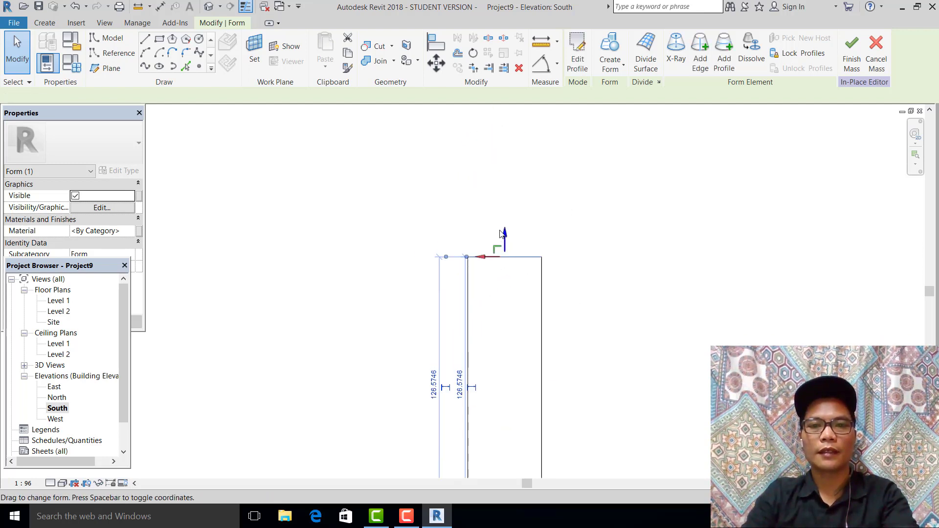
left_click_drag(505, 235, 503, 262)
scroll(583, 225, "down", 2)
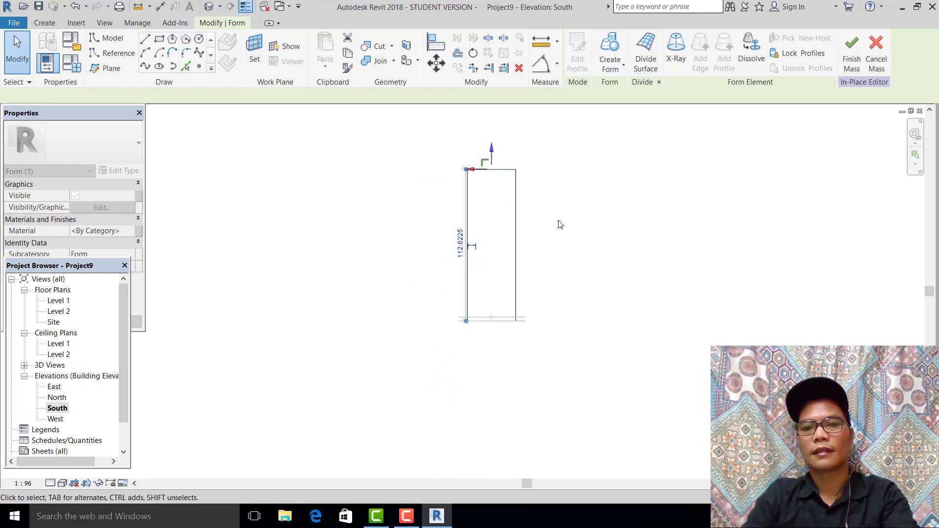
left_click(559, 224)
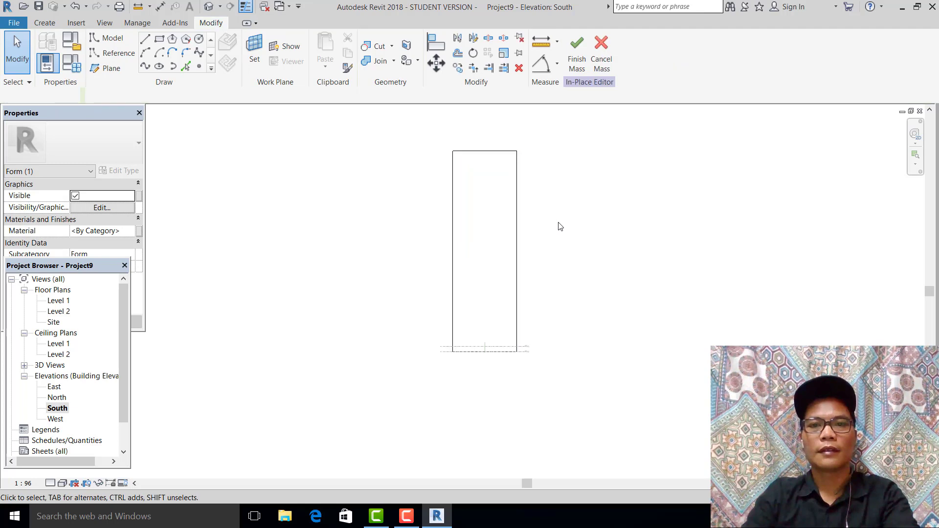
- Stretch the cylinder's top edge farther upward in the South elevation to make a tall, slender tower
scroll(515, 188, "up", 1)
left_click(486, 139)
middle_click_drag(507, 117, 517, 316)
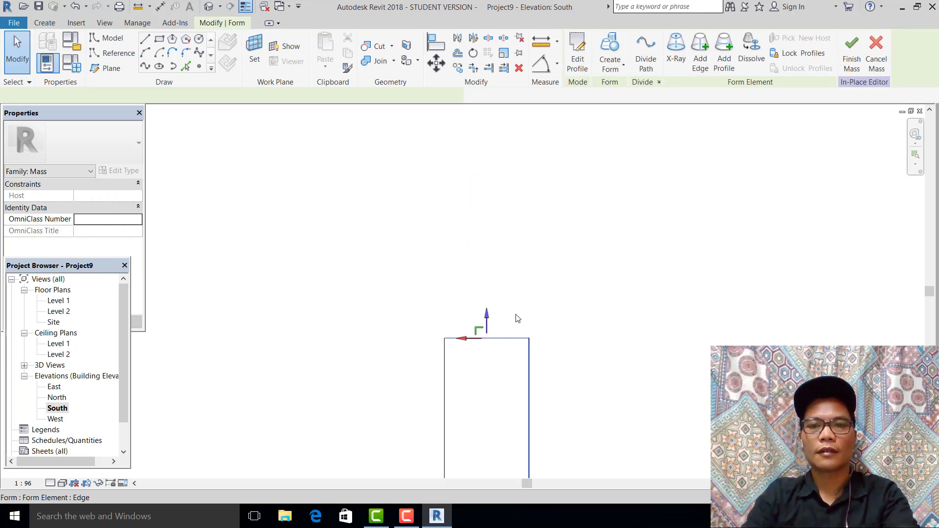
left_click_drag(486, 315, 489, 144)
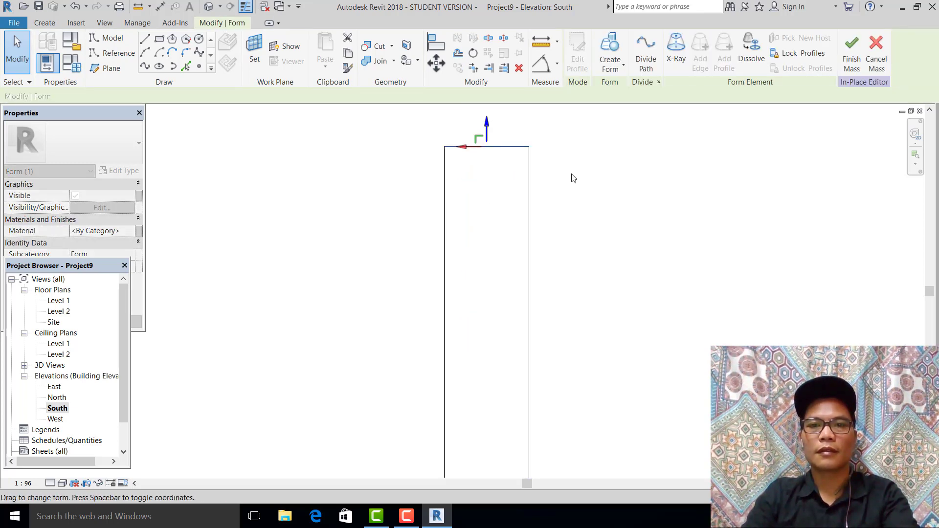
left_click(550, 194)
scroll(560, 207, "down", 2)
scroll(558, 206, "down", 2)
scroll(545, 236, "up", 2)
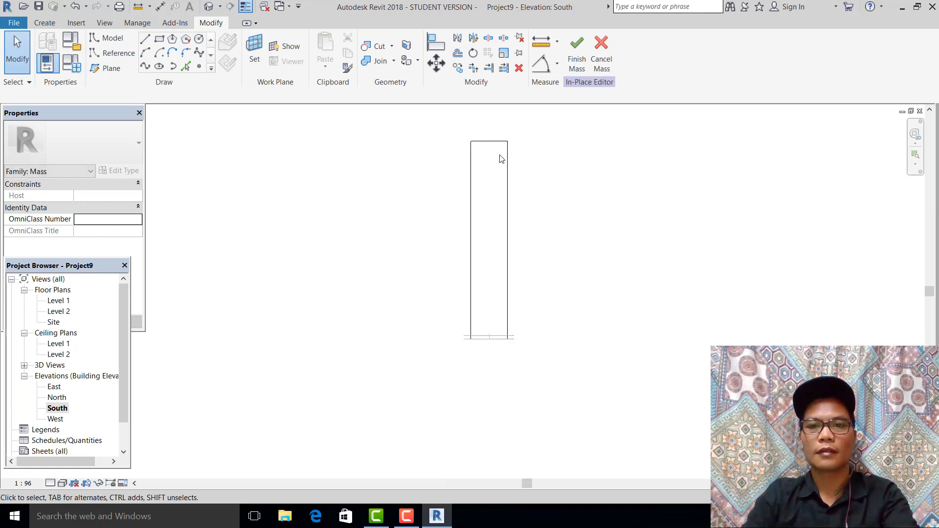
- Add a profile to the cylinder at about mid-height in the default 3D view
middle_click_drag(486, 213, 459, 226)
scroll(455, 227, "up", 1)
left_click(445, 207)
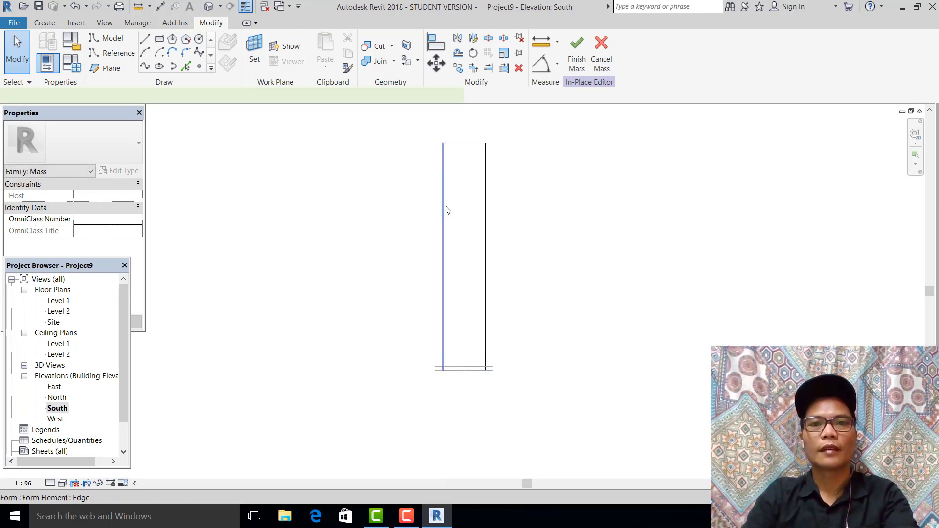
left_click(467, 214)
left_click(209, 7)
scroll(491, 229, "down", 2)
scroll(458, 309, "down", 1)
left_click(459, 169)
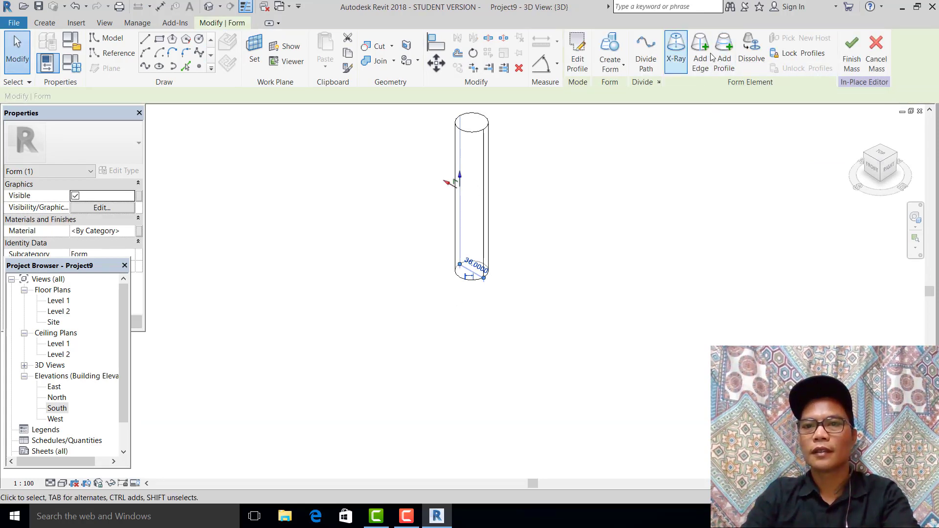
left_click(723, 54)
left_click(483, 192)
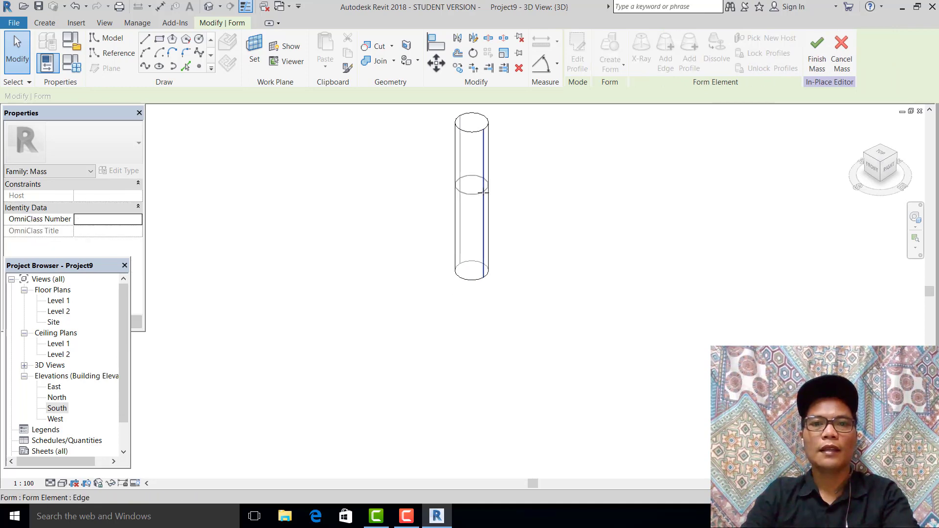
- Set the radius of the tower's mid-height profile to 8 m
double_click(477, 198)
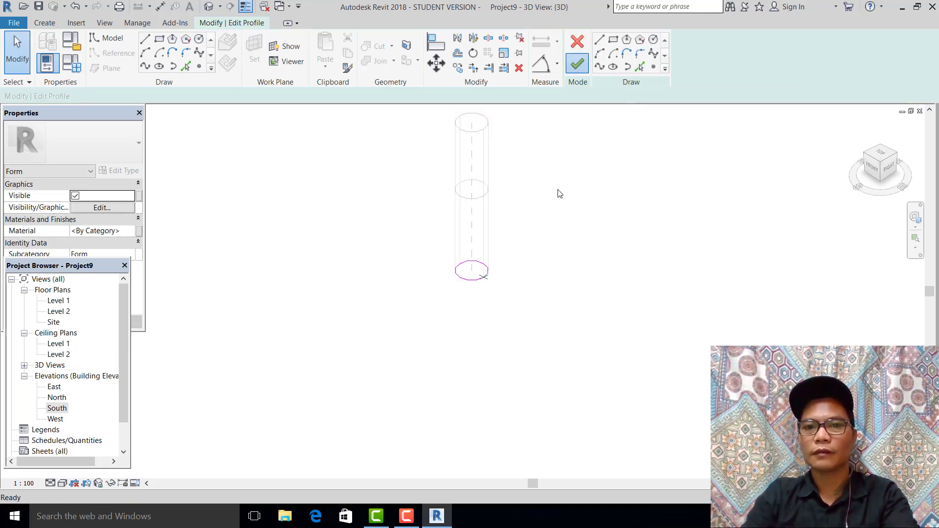
left_click(502, 211)
left_click(475, 197)
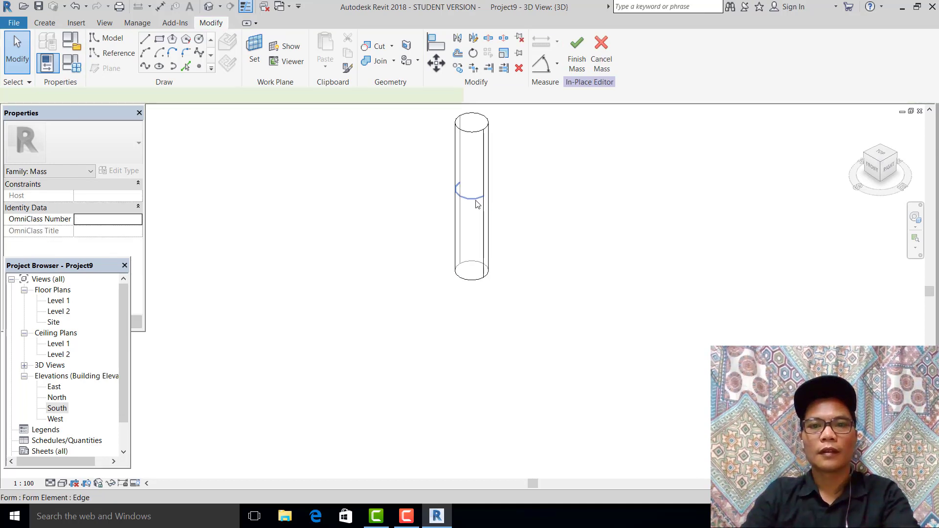
left_click(467, 192)
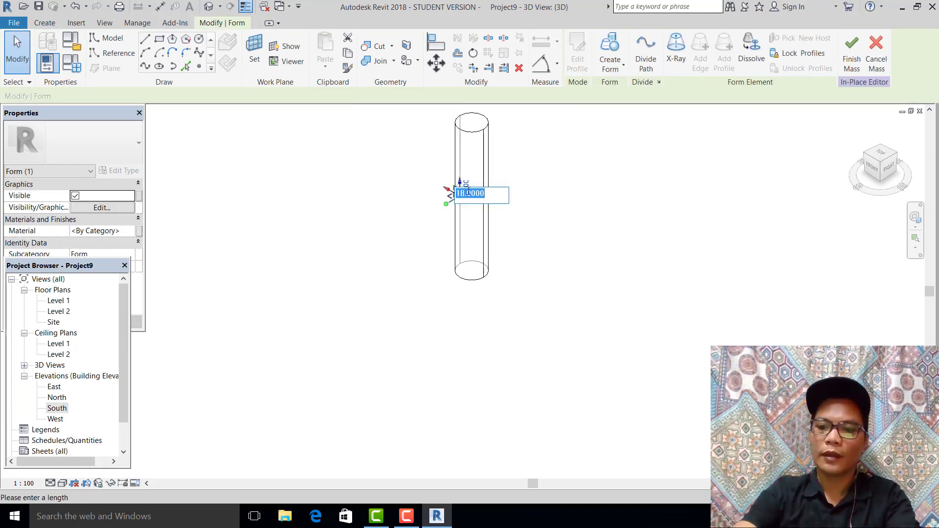
type("8")
key("Return")
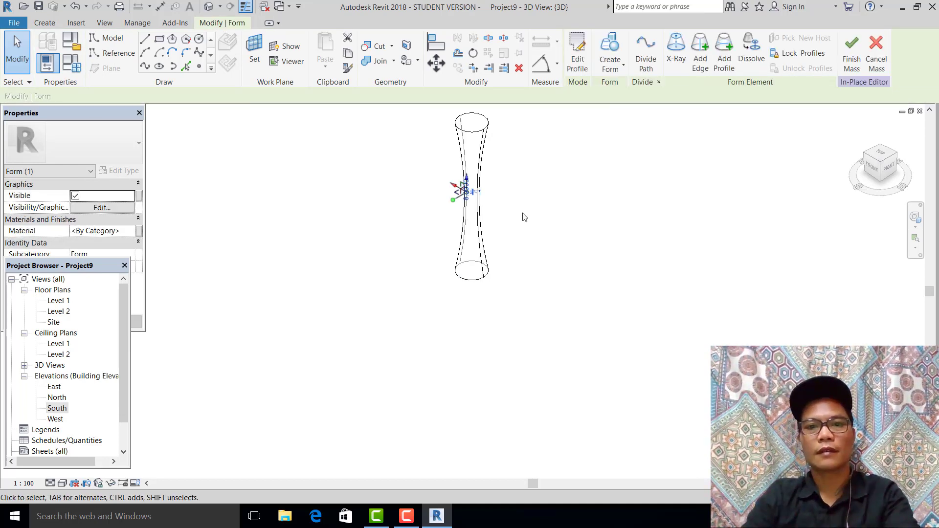
- Set the radius of the tower's mid-height profile to 9 m
scroll(468, 196, "up", 4)
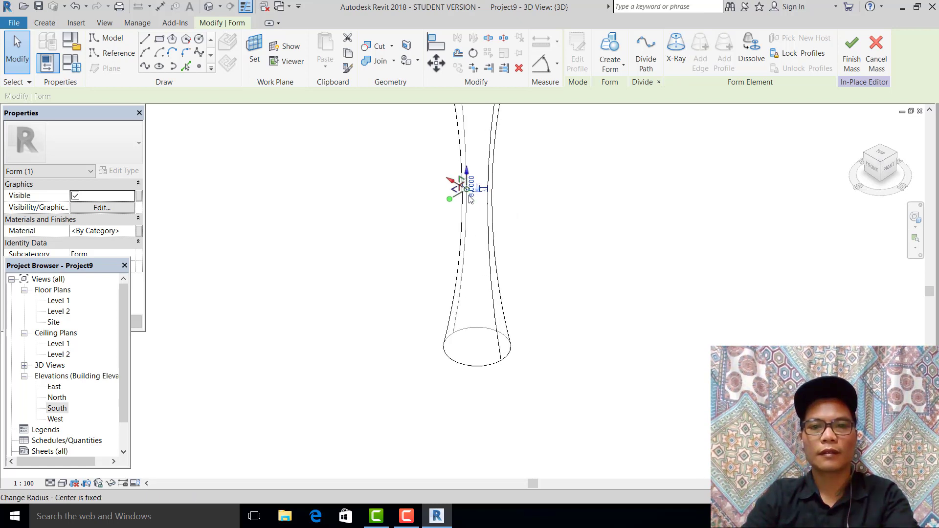
left_click(482, 177)
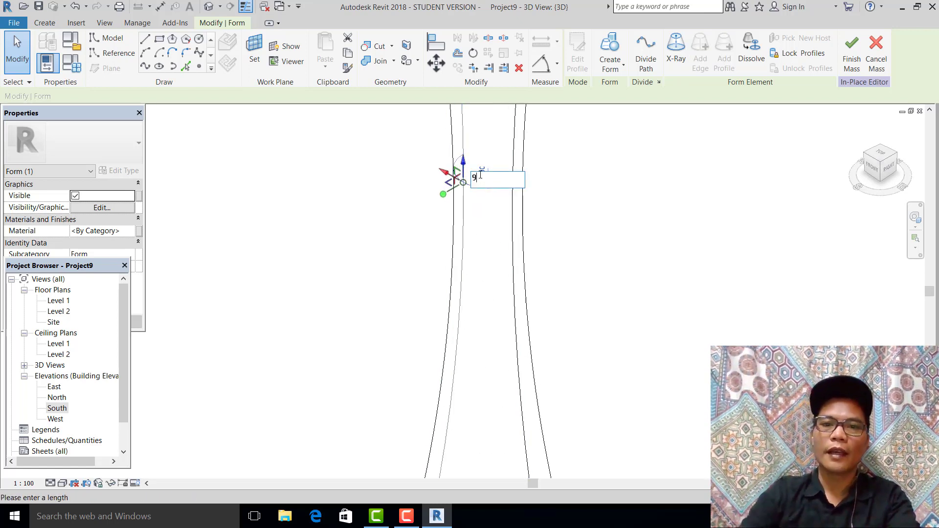
key("Return")
scroll(502, 218, "down", 6)
middle_click_drag(430, 198, 409, 180, "shift")
scroll(418, 196, "up", 2)
middle_click_drag(417, 212, 391, 236)
scroll(342, 196, "up", 3)
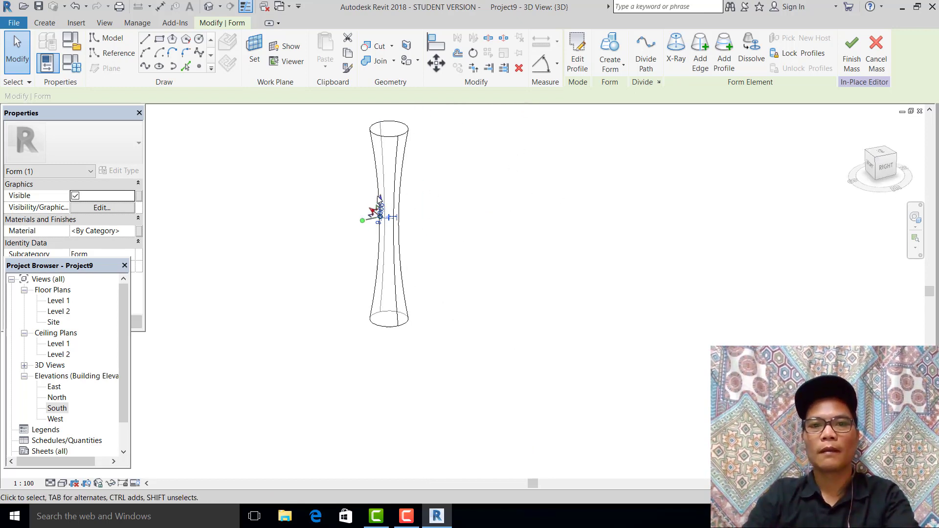
- Sketch a rectangle about 66 by 51 m around the tower's top in the South elevation, using a named reference plane as work plane
left_click(55, 409)
double_click(54, 409)
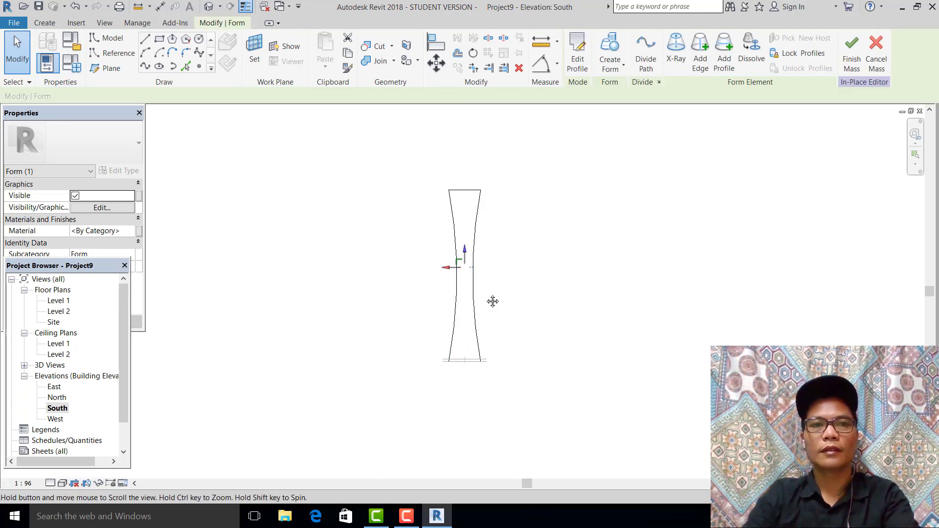
left_click(160, 39)
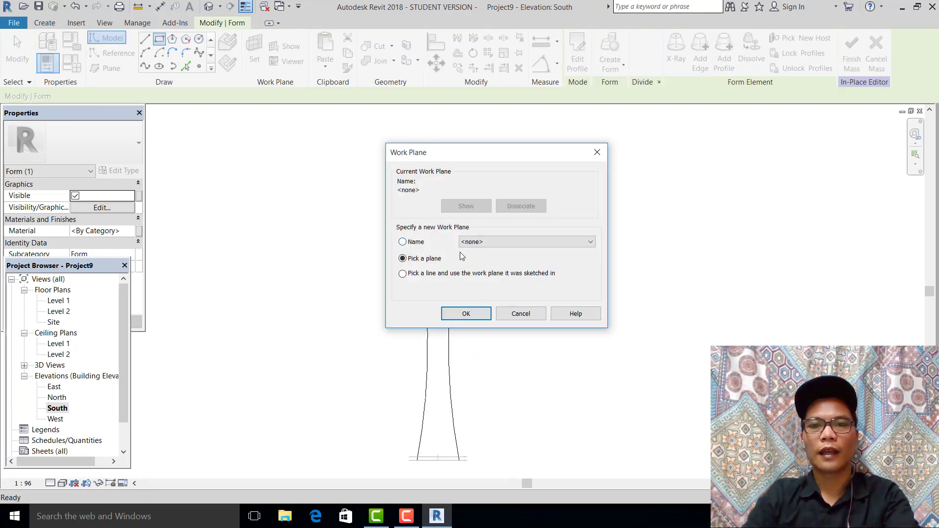
left_click(502, 250)
left_click(507, 280)
left_click(468, 313)
scroll(420, 226, "up", 4)
left_click(408, 168)
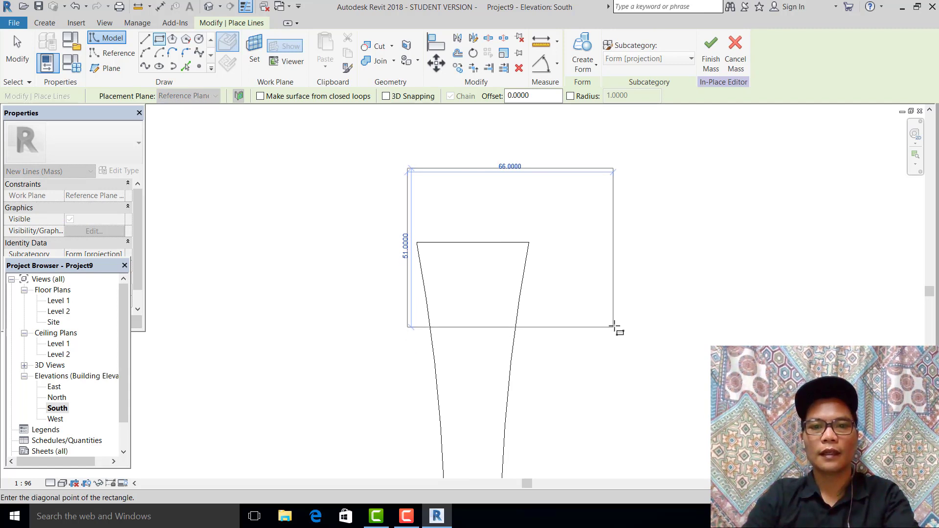
left_click(615, 327)
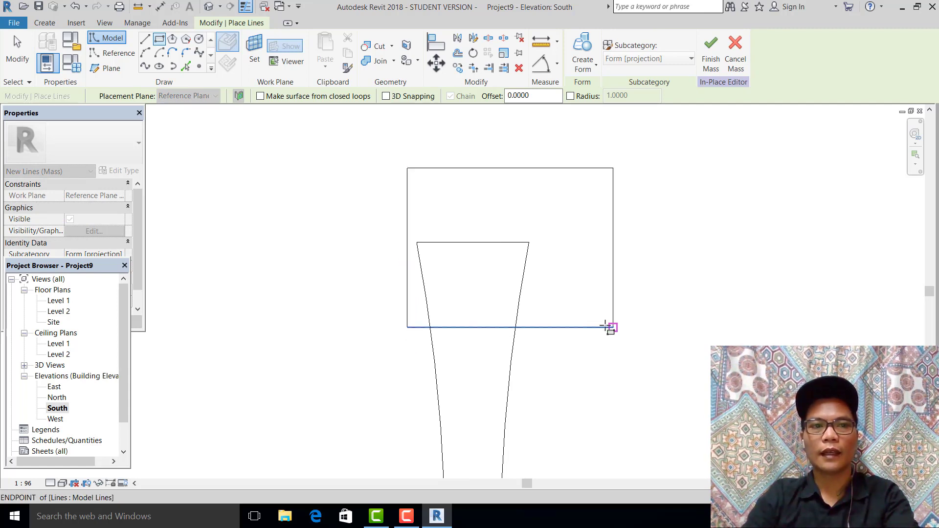
- Draw a diagonal line about 7 m long from the tower's upper-left corner outward past the rectangle's left edge
left_click(146, 39)
scroll(380, 271, "up", 2)
scroll(420, 234, "up", 1)
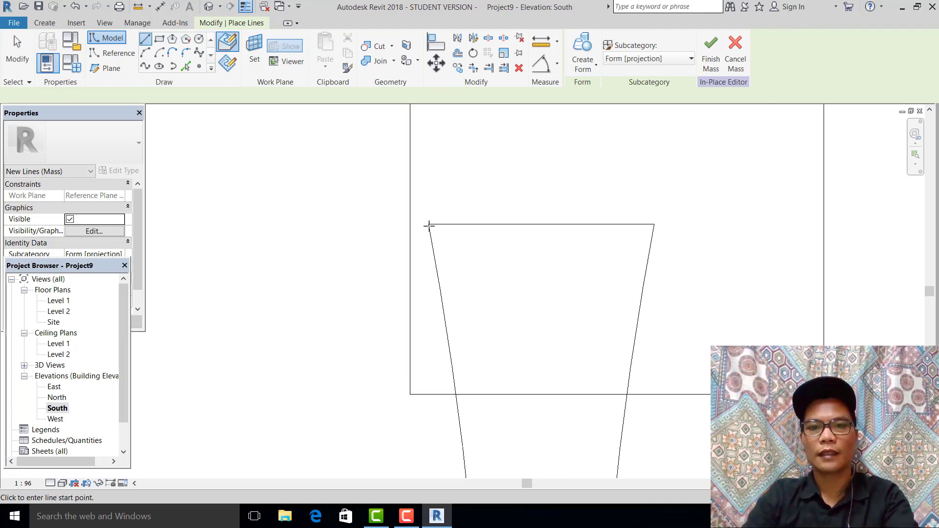
left_click(429, 225)
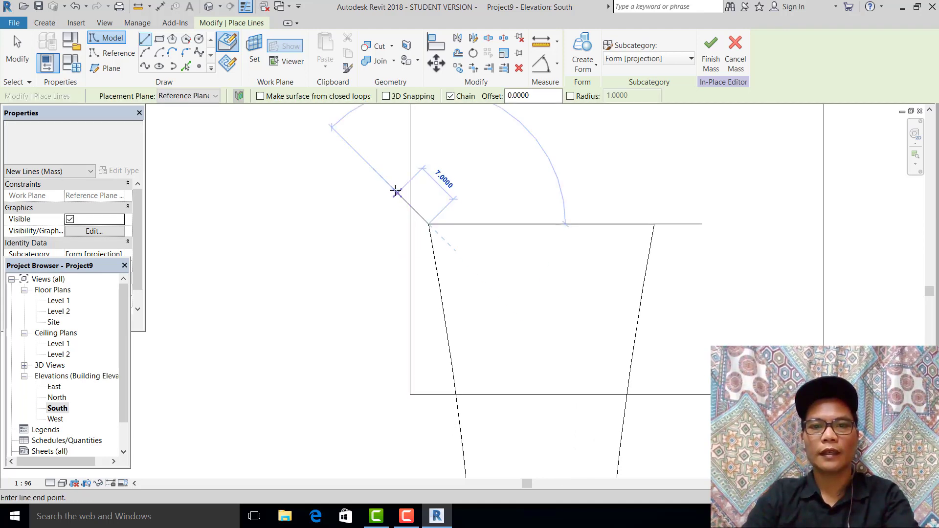
left_click(393, 189)
key("Escape")
key("Escape")
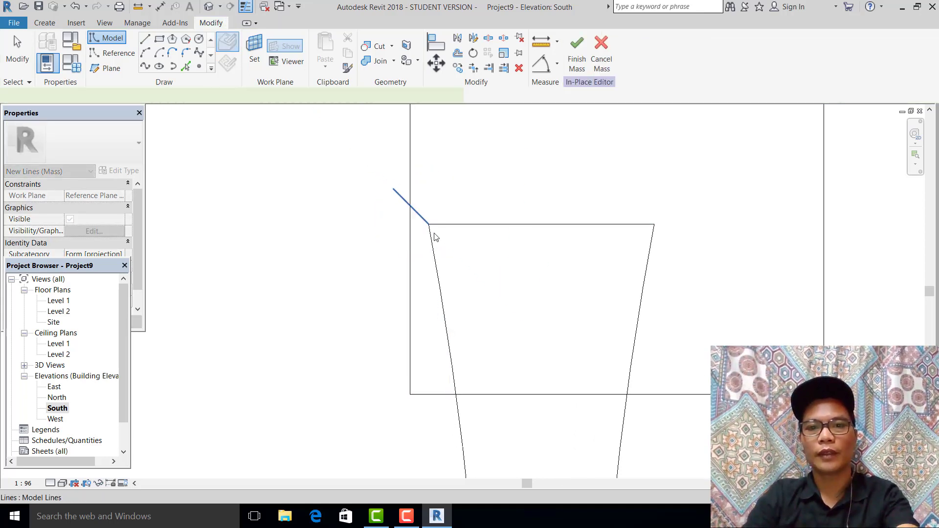
- Stretch both ends of the diagonal line to about 65 m long so it crosses the rectangle's left and bottom edges
left_click_drag(657, 386, 690, 420)
left_click_drag(392, 189, 363, 175)
scroll(381, 233, "down", 1)
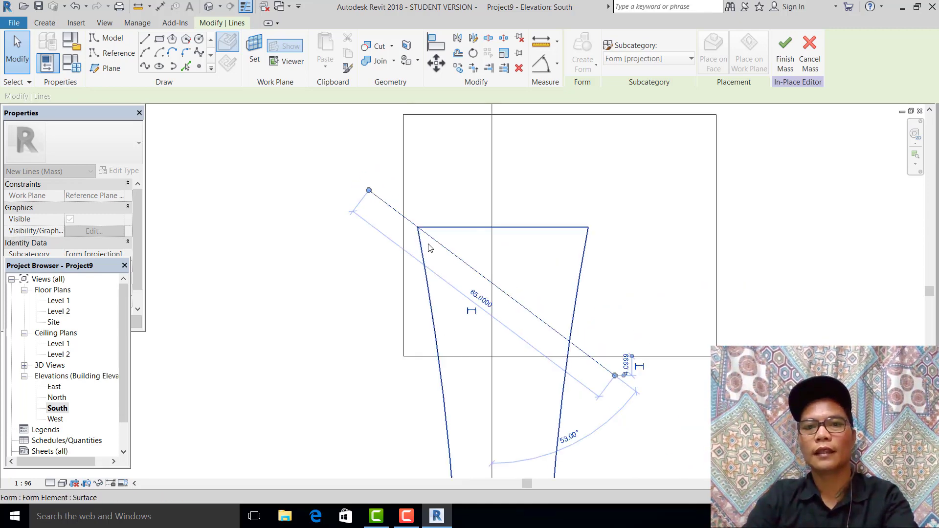
scroll(431, 248, "up", 2)
scroll(429, 266, "down", 5)
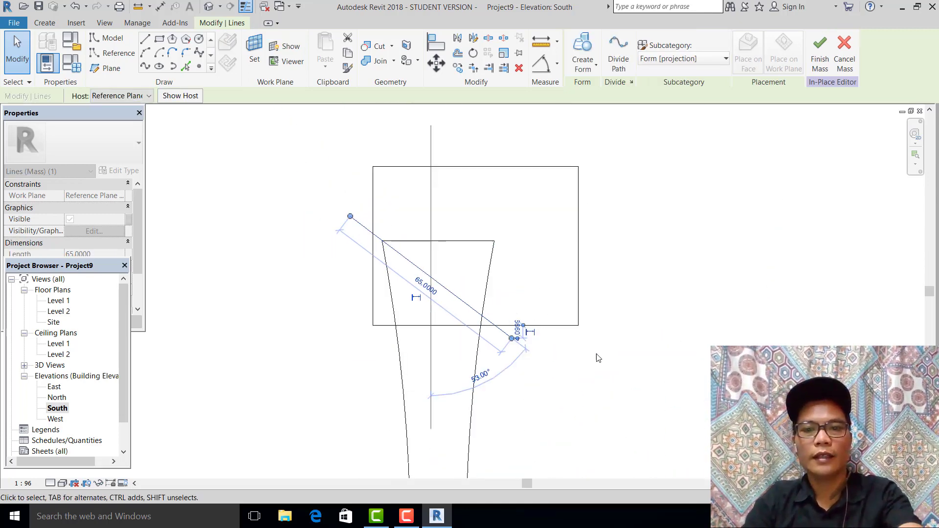
key("Escape")
- Split the rectangle's bottom and left edges near their intersections with the diagonal line
scroll(528, 348, "up", 1)
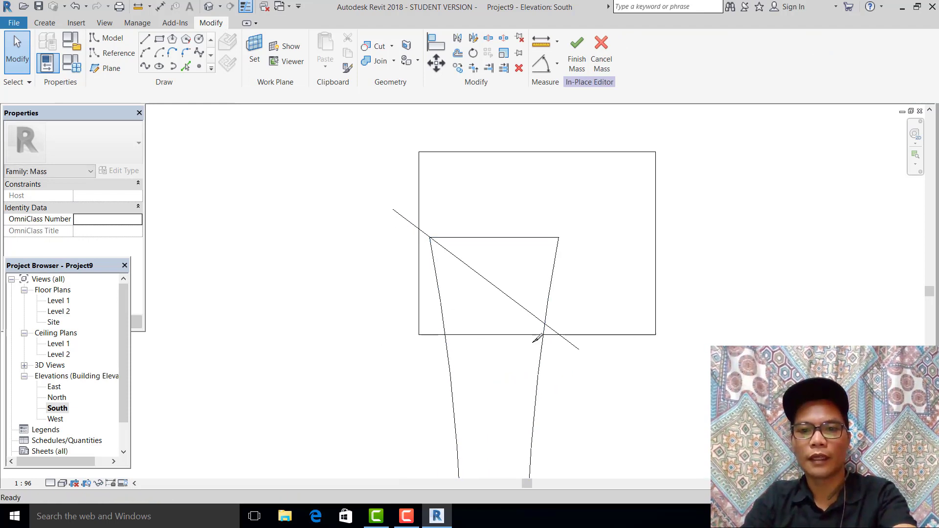
key("s")
key("l")
scroll(554, 345, "up", 2)
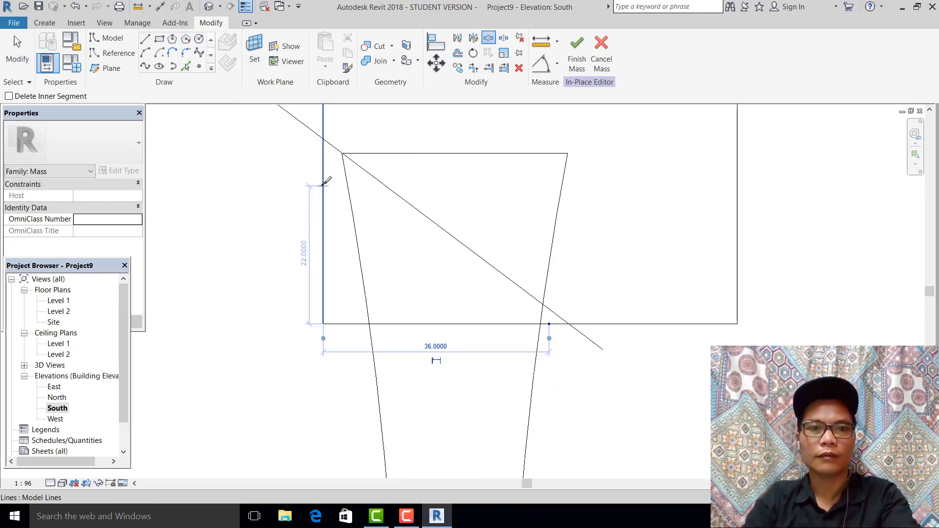
key("Escape")
- Trim the diagonal line to corners with the bottom edge's right part and the left edge's upper part
left_click(476, 69)
left_click(581, 324)
left_click(563, 319)
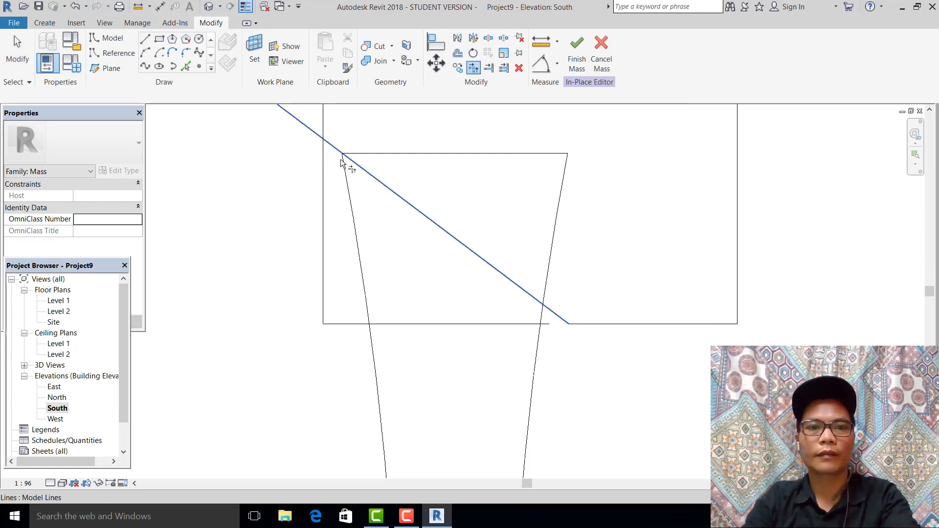
left_click(324, 134)
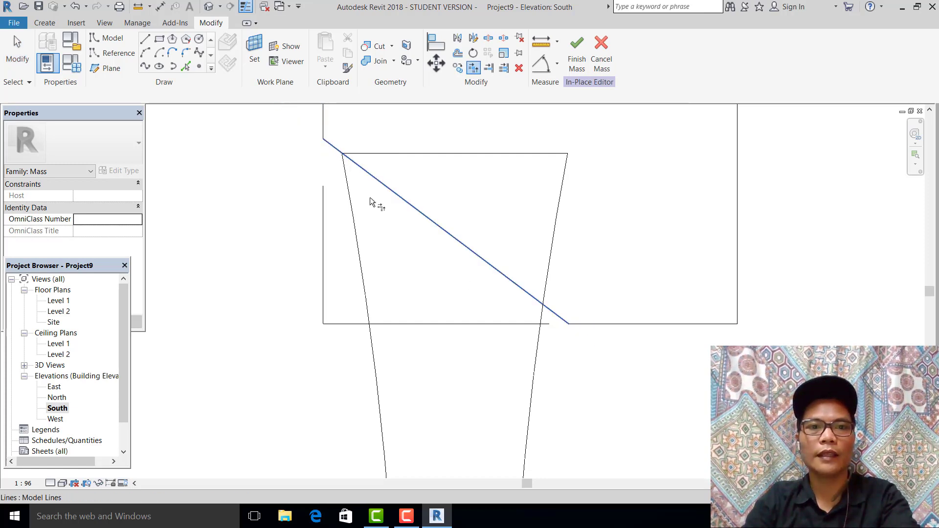
- Delete the leftover left and bottom line segments below the diagonal line
scroll(498, 308, "down", 2)
middle_click_drag(497, 308, 504, 302)
scroll(470, 310, "up", 1)
key("Escape")
key("Tab")
left_click(470, 310)
middle_click_drag(461, 336, 497, 321)
key("d")
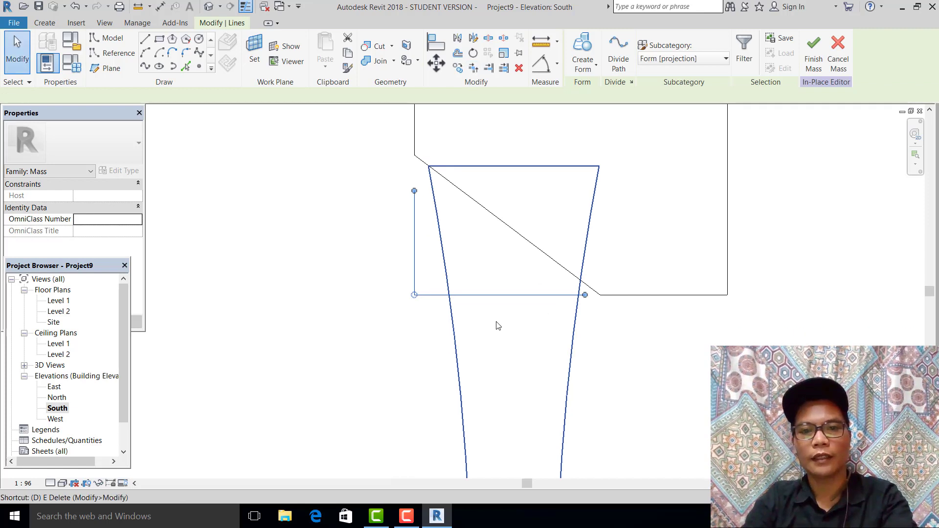
key("e")
scroll(499, 325, "down", 2)
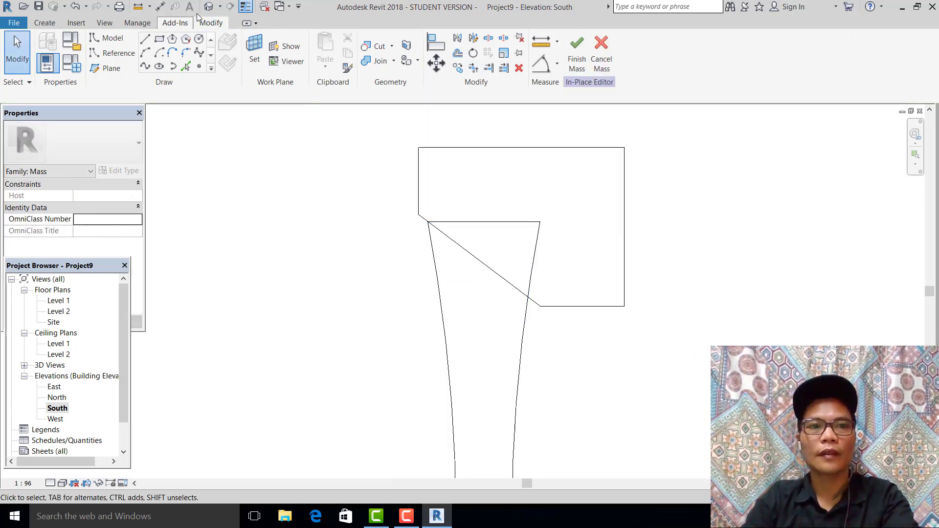
- Create a solid form from the closed profile in the default 3D view and extend its depth to about 40.45 m
left_click(210, 7)
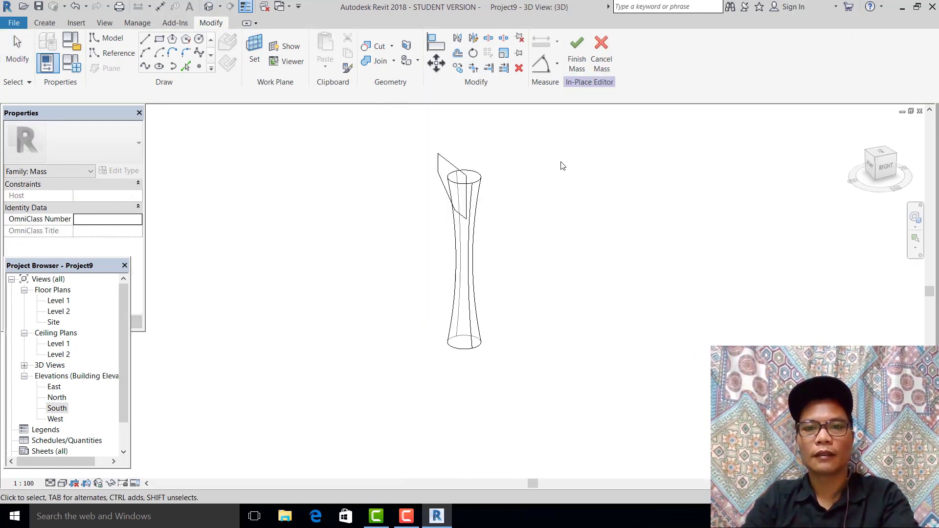
middle_click_drag(572, 267, 554, 284, "shift")
scroll(431, 158, "up", 2)
left_click(454, 159)
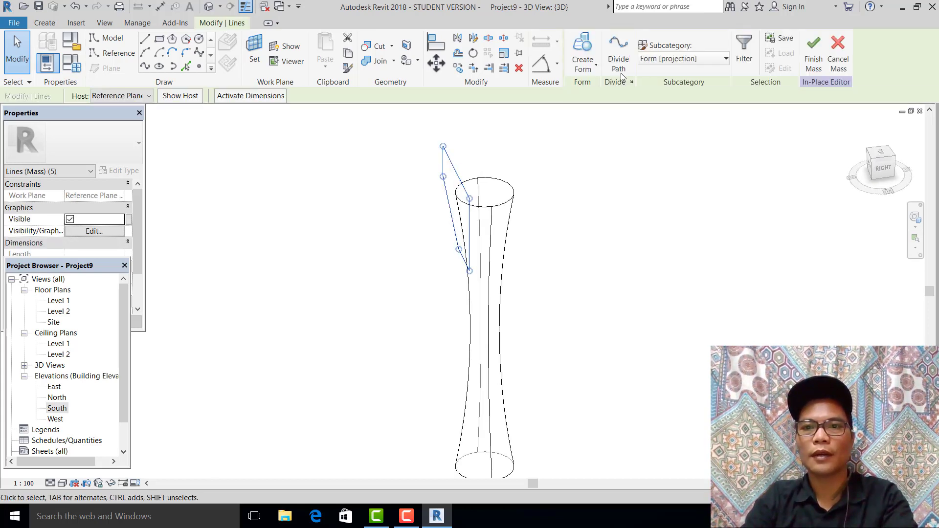
left_click(597, 68)
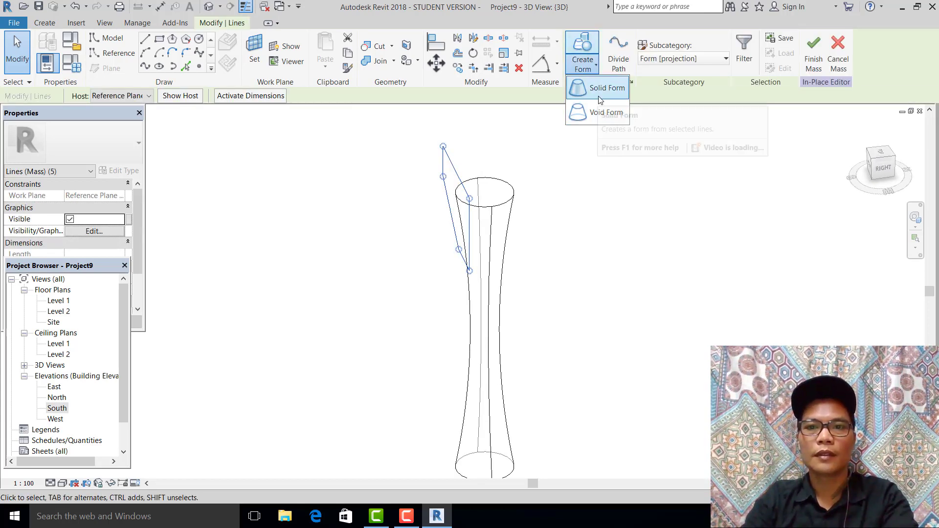
left_click(601, 91)
left_click(532, 205)
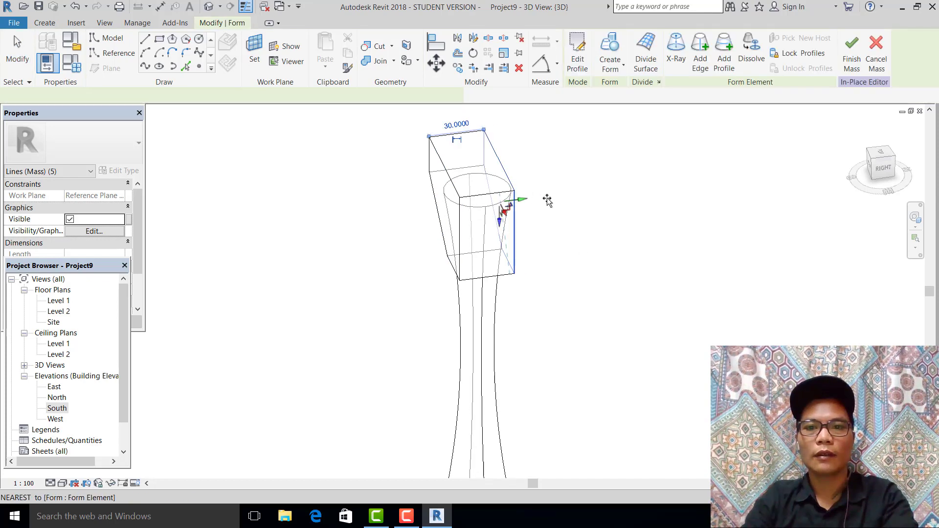
- Change the block form around the tower's top from solid to void
left_click(335, 140)
left_click_drag(334, 121, 651, 352)
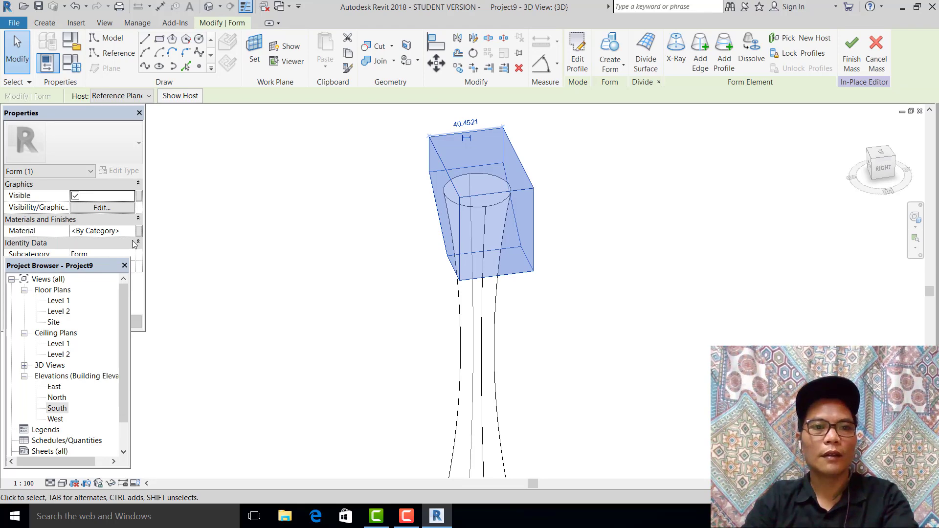
left_click(139, 231)
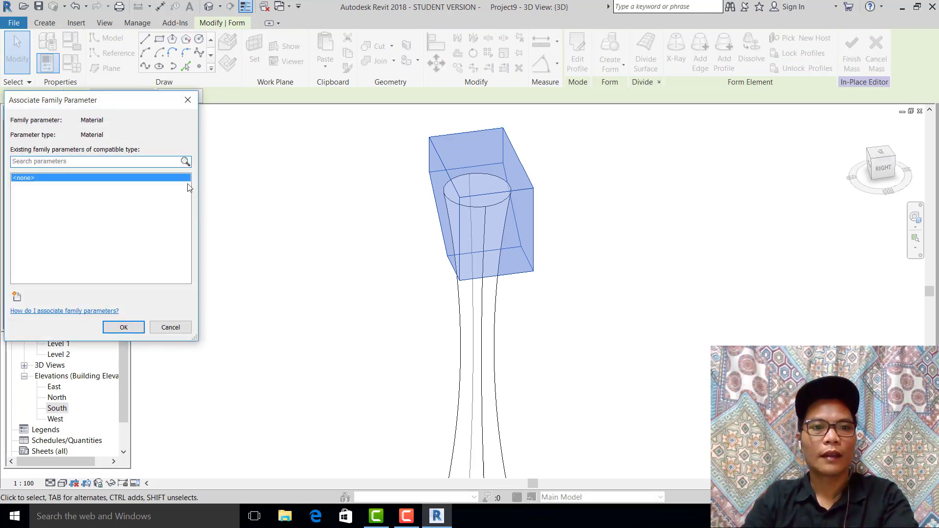
left_click(187, 100)
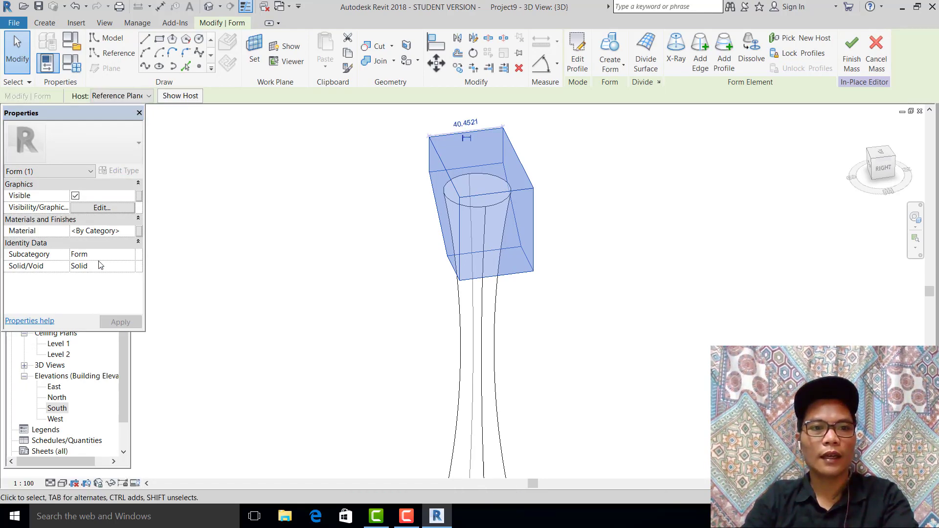
left_click(130, 268)
left_click(130, 266)
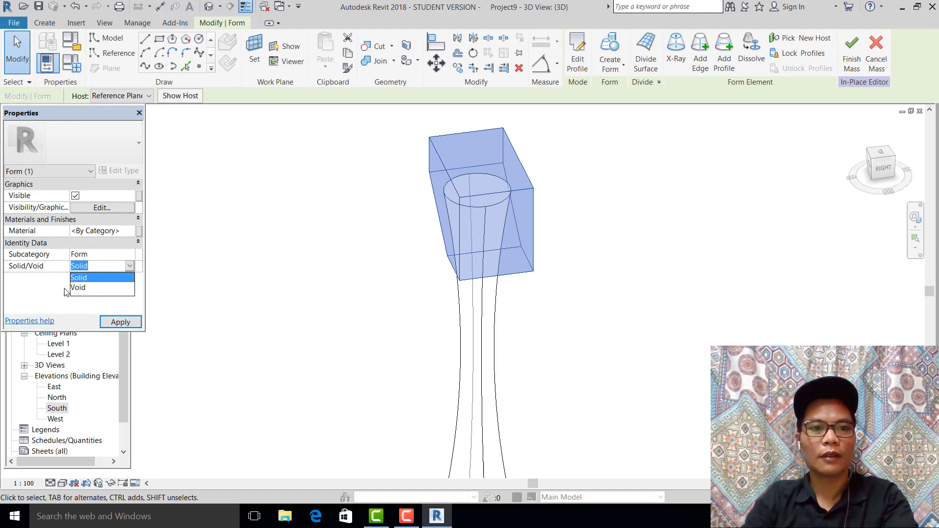
left_click(80, 288)
- Finish the in-place mass so the void cuts the tower's top at a slant
middle_click_drag(622, 308, 713, 206, "shift")
left_click(853, 66)
left_click(852, 66)
scroll(146, 336, "down", 1)
scroll(494, 352, "down", 1)
middle_click_drag(524, 340, 557, 274)
scroll(460, 233, "up", 1)
middle_click_drag(465, 258, 356, 276, "shift")
middle_click_drag(293, 265, 462, 218, "shift")
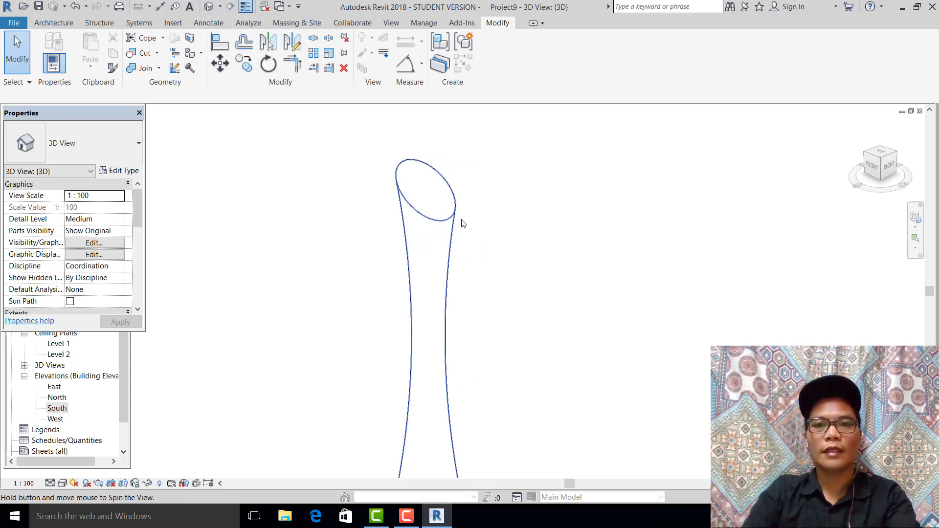
- Reopen the tower mass for in-place editing
left_click(444, 185)
double_click(444, 185)
middle_click_drag(488, 214, 495, 228)
scroll(494, 223, "up", 1)
scroll(477, 187, "up", 2)
middle_click_drag(540, 277, 593, 242, "shift")
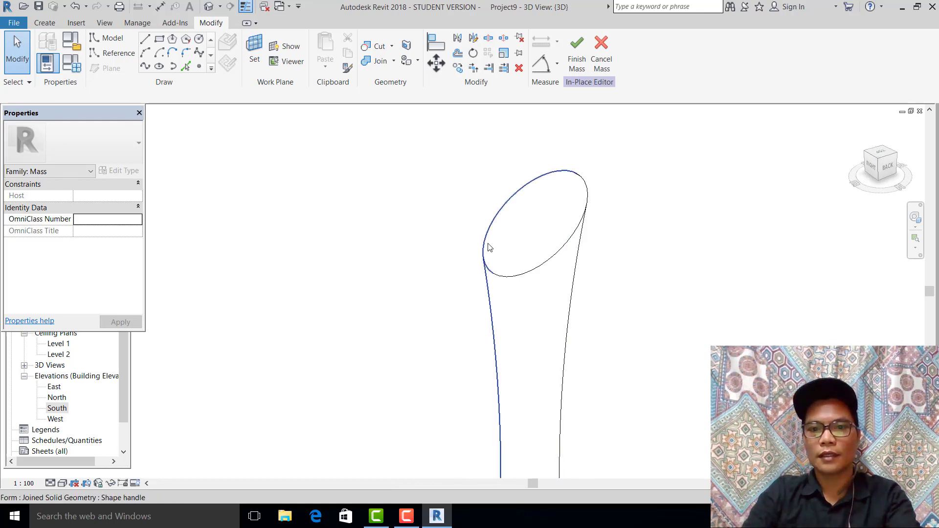
- Place a reference point on the lower right edge of the tower's slanted top face
middle_click_drag(546, 259, 454, 293, "shift")
scroll(563, 268, "up", 2)
scroll(555, 264, "up", 1)
scroll(557, 265, "down", 1)
middle_click_drag(383, 174, 411, 173)
left_click(199, 66)
middle_click_drag(421, 274, 477, 267, "shift")
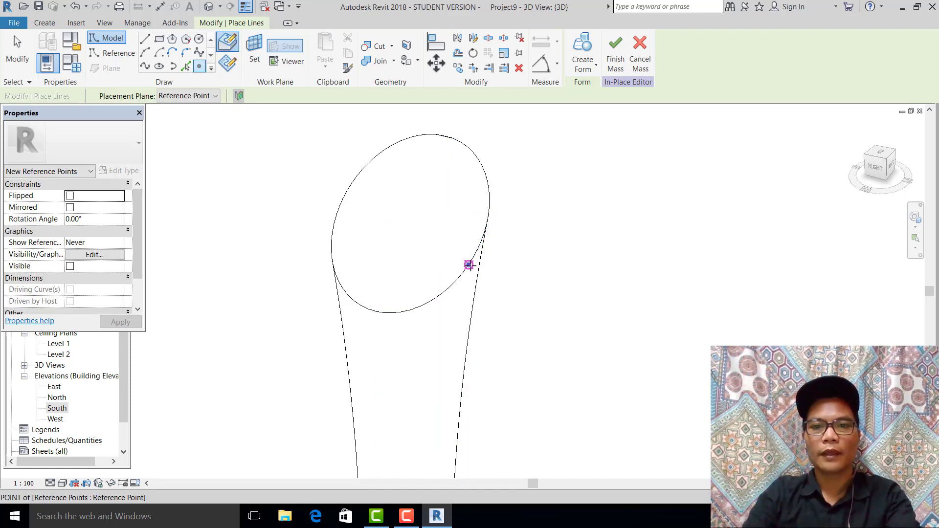
scroll(494, 314, "up", 1)
mouse_move(494, 314)
middle_mouse_down("shift")
mouse_move(480, 273)
mouse_move(505, 306)
middle_mouse_up("shift")
scroll(506, 303, "down", 1)
- Set the work plane to the reference point's plane perpendicular to the edge of the slanted top face
left_click(254, 49)
scroll(441, 274, "up", 2)
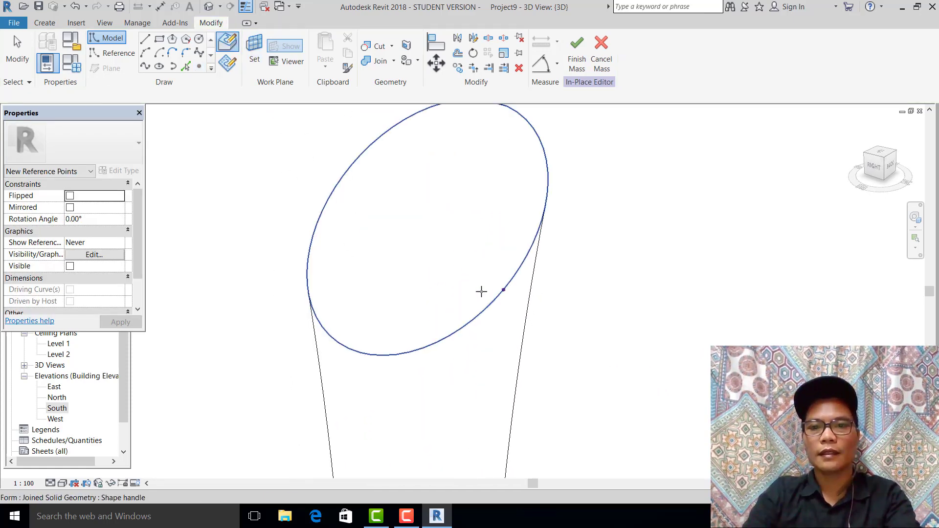
left_click(502, 290)
left_click(468, 346)
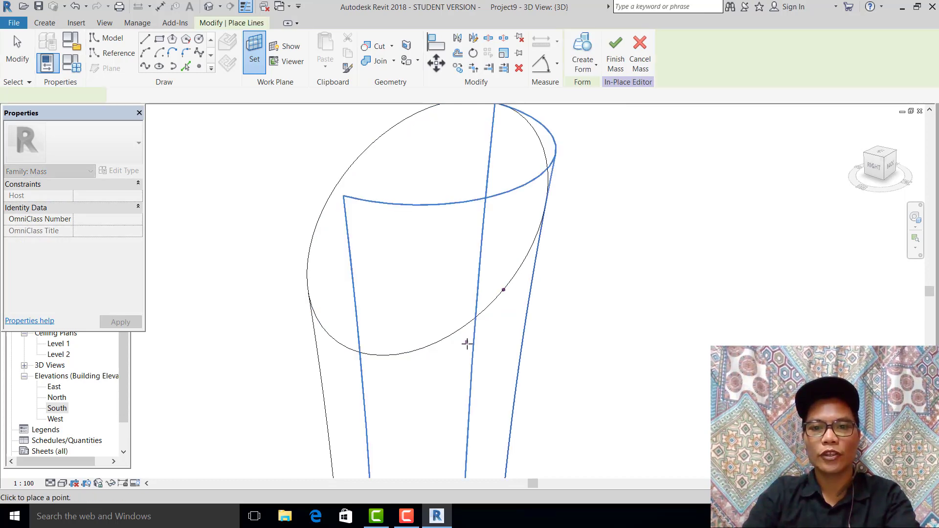
middle_click_drag(480, 319, 519, 206, "shift")
- Draw a six-sided polygon with sides about 1.85 long, centred on the reference point at the slanted top's edge
left_click(186, 39)
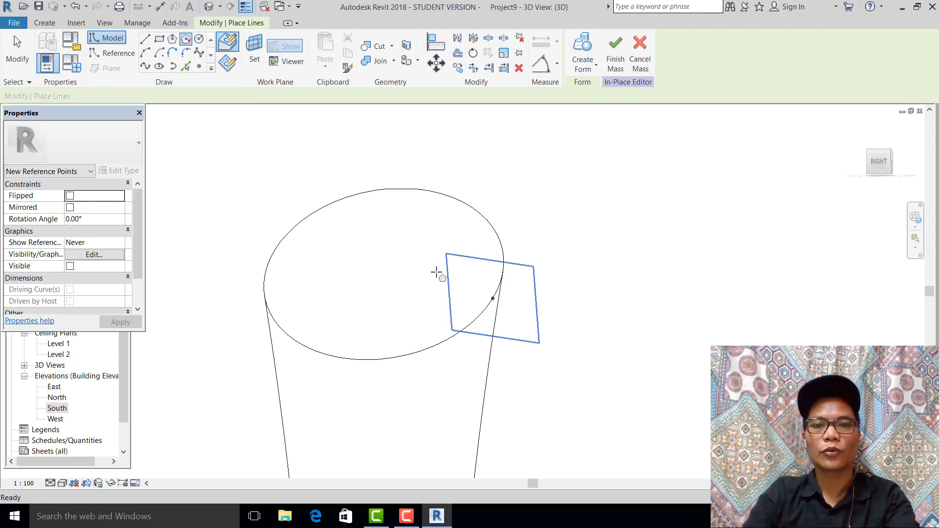
scroll(493, 300, "up", 3)
left_click(500, 288)
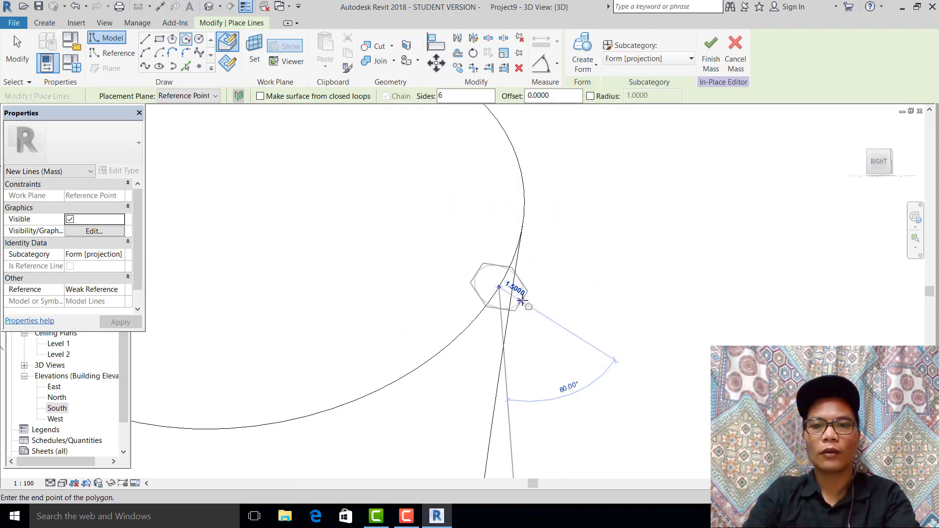
mouse_move(522, 301)
middle_mouse_down("shift")
mouse_move(544, 337)
mouse_move(478, 274)
mouse_move(469, 253)
mouse_move(514, 291)
middle_mouse_up("shift")
key("Escape")
left_click(17, 58)
scroll(520, 235, "up", 5)
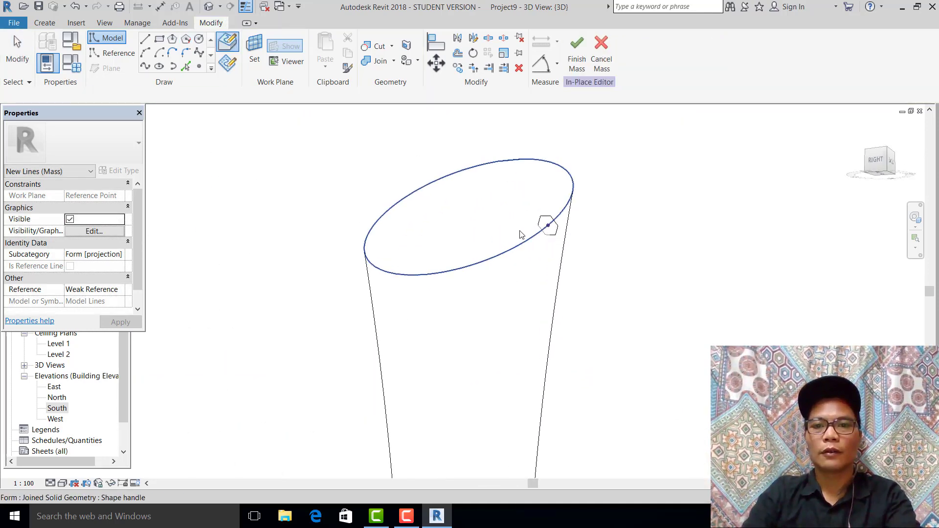
- Create a solid ring form from the hexagon profile and the tower's slanted top face
left_click(549, 217)
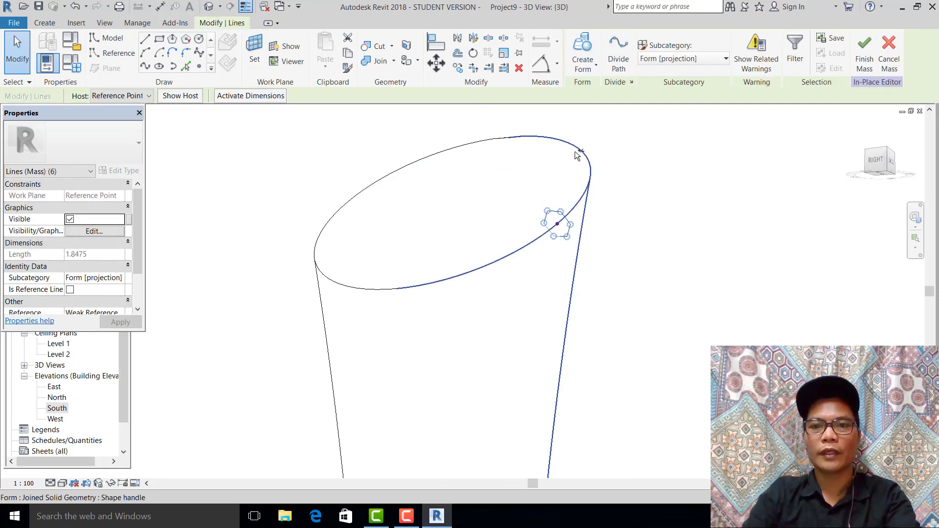
left_click(576, 148, "ctrl")
left_click(593, 142)
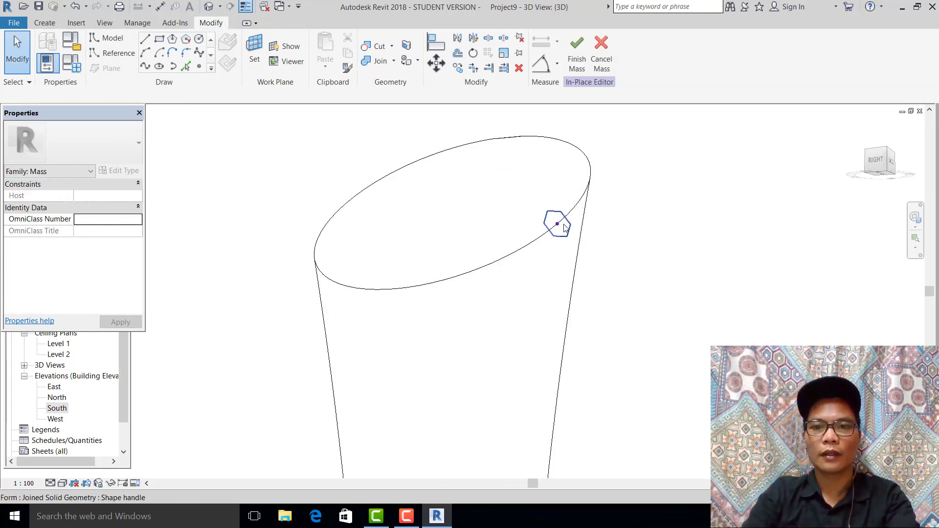
left_click(483, 149)
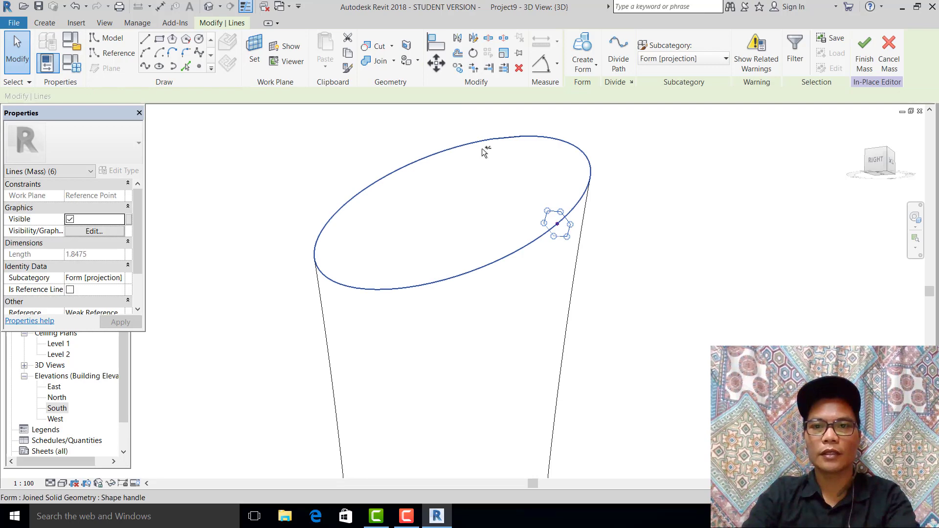
left_click(597, 69)
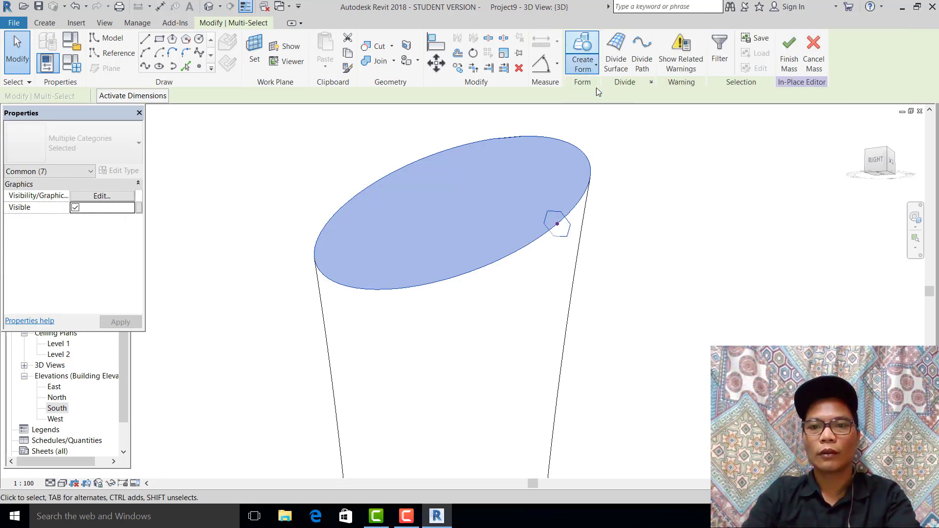
- Examine the new ring around the slanted top and the whole tower from several angles
scroll(509, 259, "down", 5)
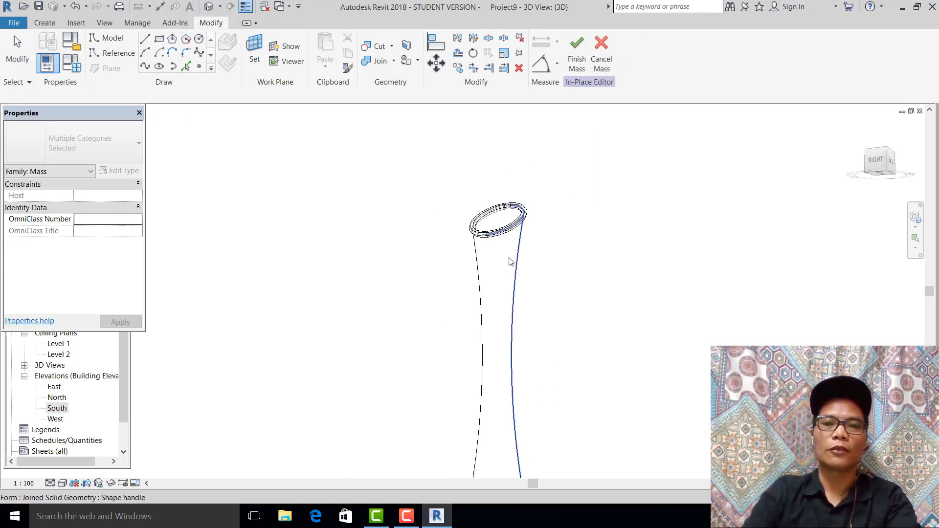
middle_click_drag(513, 285, 610, 314, "shift")
middle_click_drag(502, 259, 380, 388, "shift")
scroll(391, 284, "down", 2)
scroll(494, 317, "up", 3)
middle_click_drag(479, 316, 462, 312)
middle_click_drag(481, 372, 490, 316, "shift")
scroll(477, 289, "down", 2)
scroll(459, 286, "up", 2)
scroll(429, 312, "down", 3)
middle_click_drag(432, 336, 414, 365)
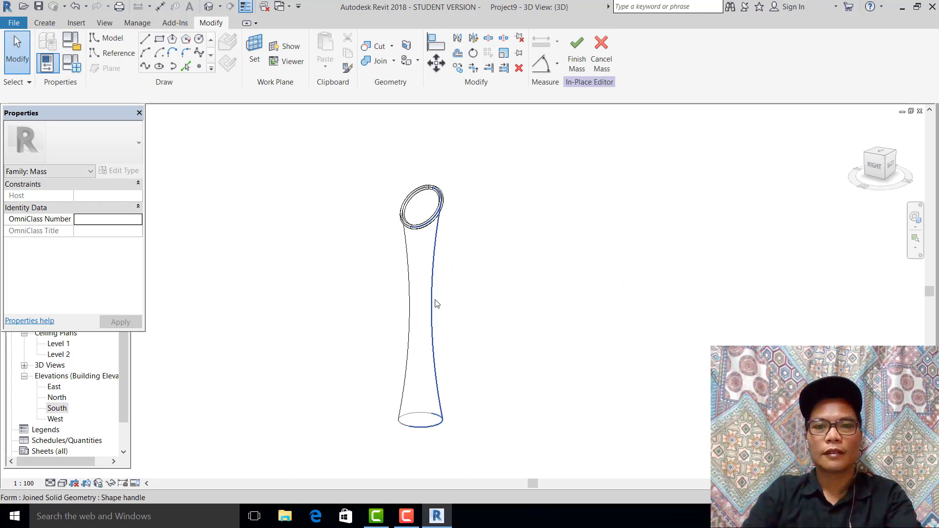
- Divide both side surfaces of the tower and apply the Rhomboid pattern to them
left_click(431, 308)
middle_click_drag(430, 313, 385, 253, "shift")
key("Escape")
middle_click_drag(474, 273, 410, 267, "shift")
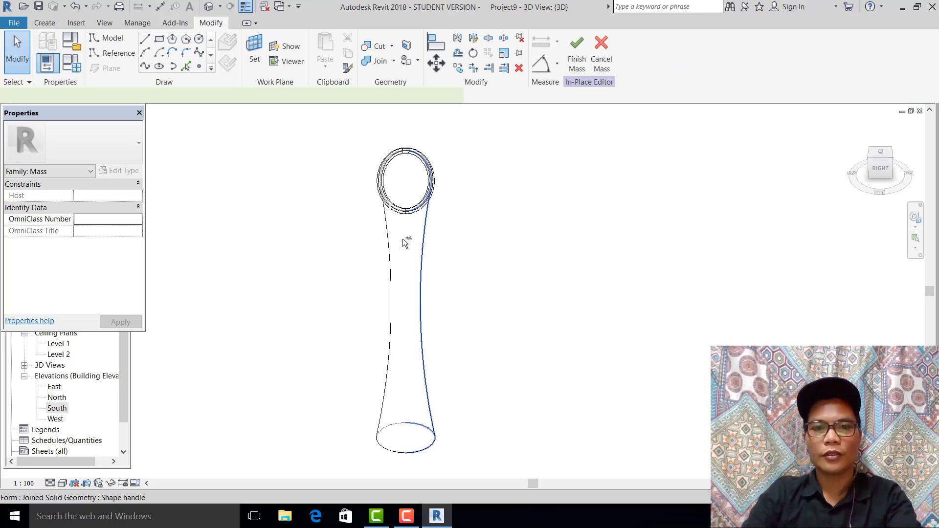
left_click(407, 243)
left_click(385, 223, "ctrl")
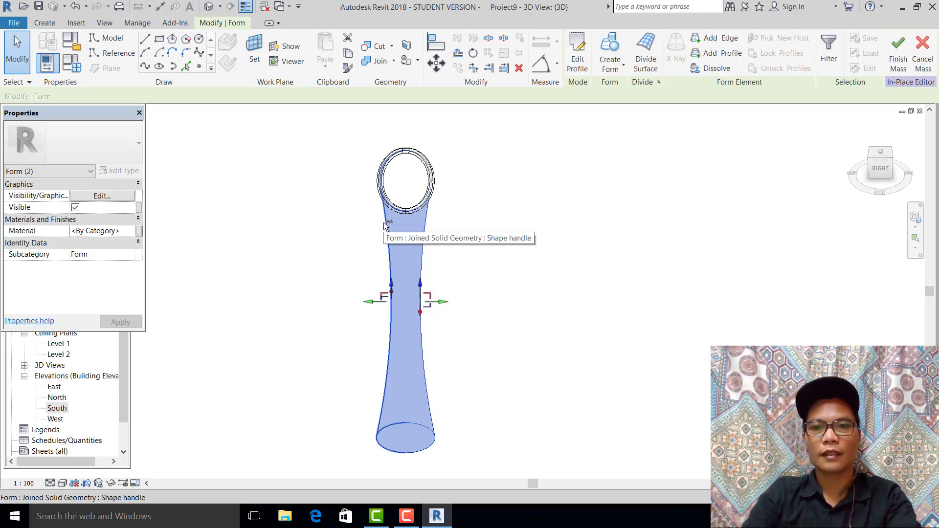
middle_click_drag(385, 227, 483, 361, "shift")
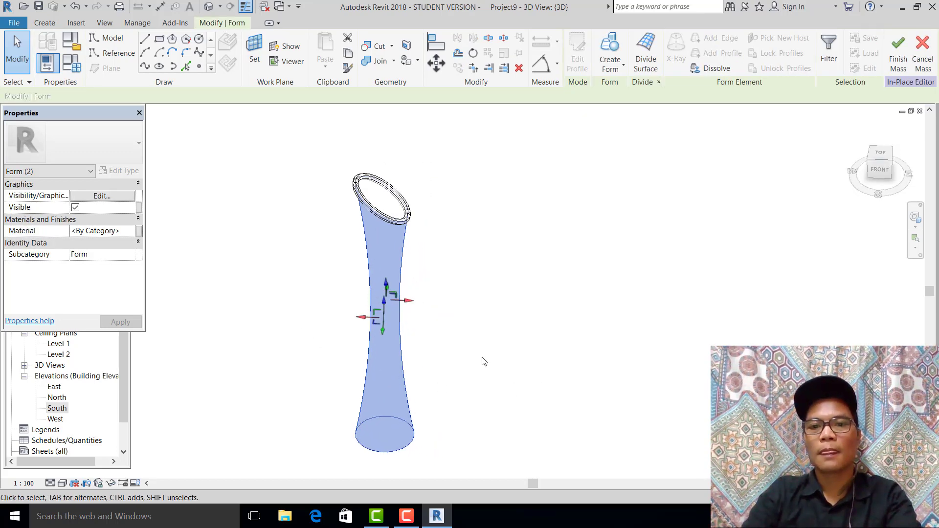
left_click(648, 60)
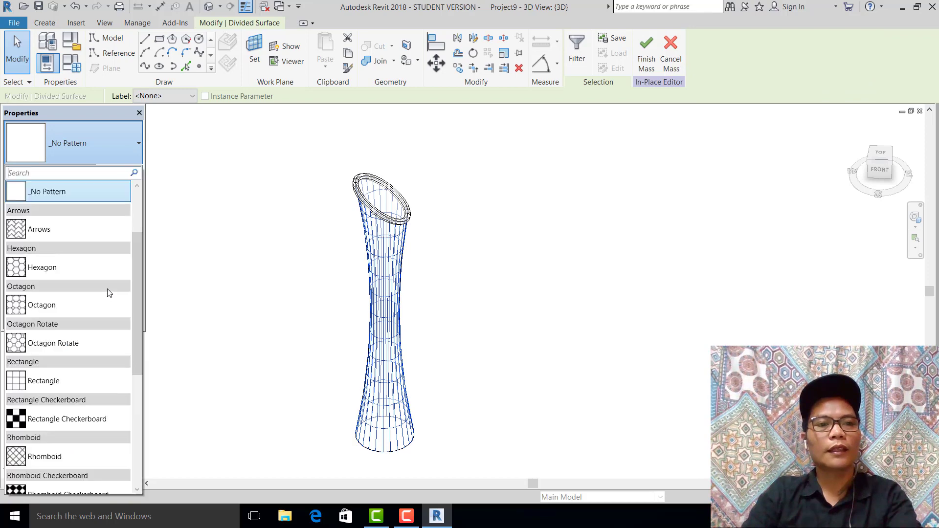
scroll(105, 274, "down", 3)
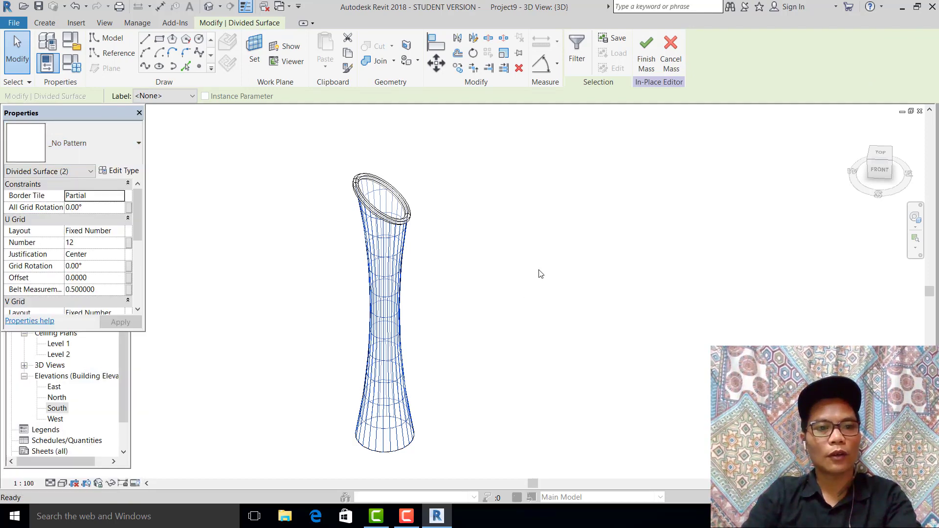
middle_click_drag(401, 340, 473, 273)
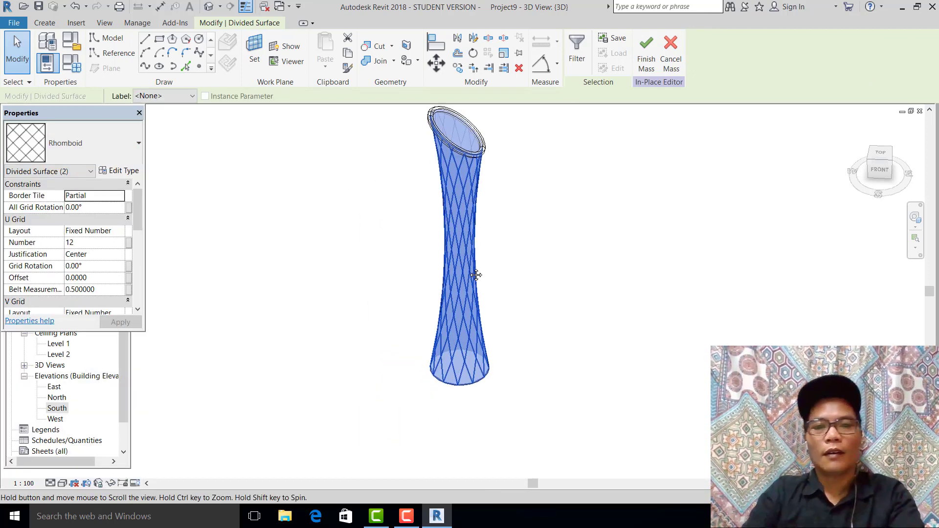
- Inspect the rhomboid pattern on the tower's divided surfaces from different sides
scroll(458, 350, "up", 1)
middle_click_drag(455, 353, 384, 373, "shift")
scroll(494, 297, "down", 3)
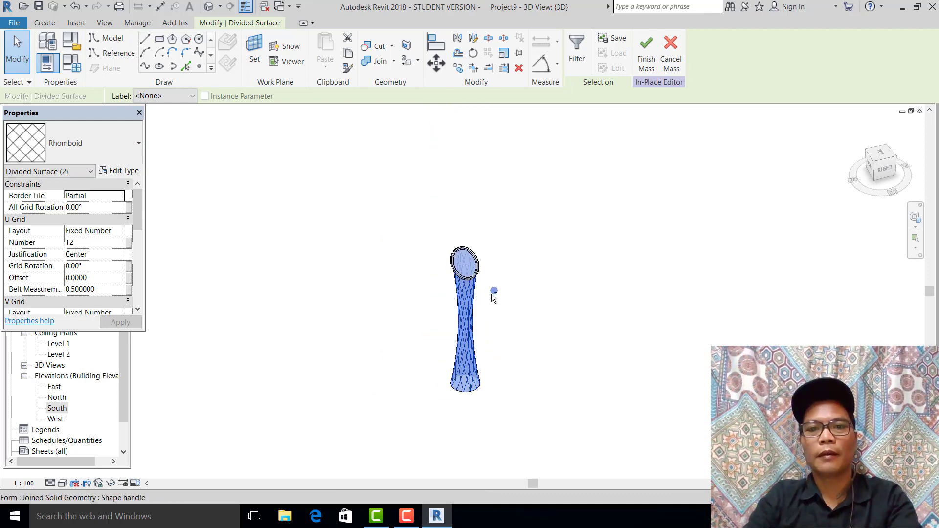
middle_click_drag(489, 312, 556, 309, "shift")
scroll(477, 327, "up", 4)
scroll(478, 330, "down", 1)
middle_click_drag(511, 263, 536, 210)
middle_click_drag(505, 313, 492, 350)
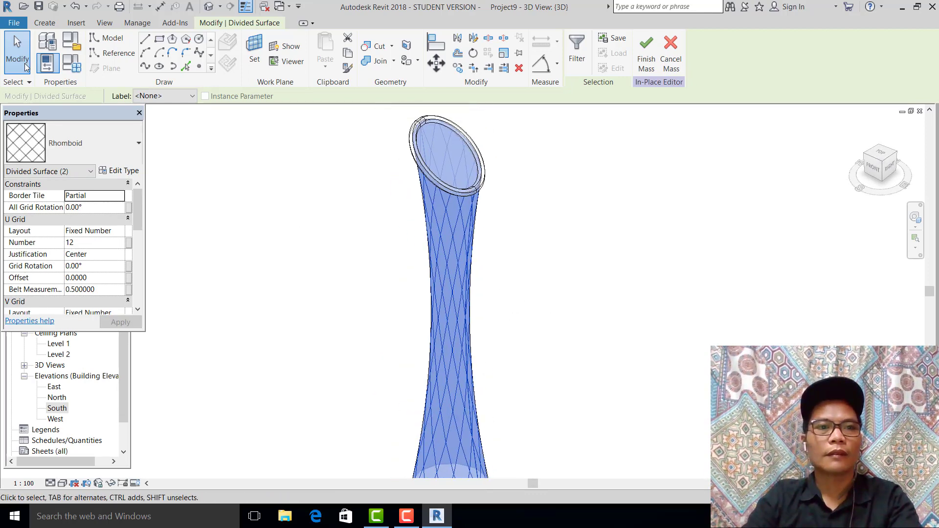
- Assign the Gypsum Wall Board material to the ring around the slanted top and finish the in-place mass
left_click(555, 200)
scroll(478, 163, "up", 3)
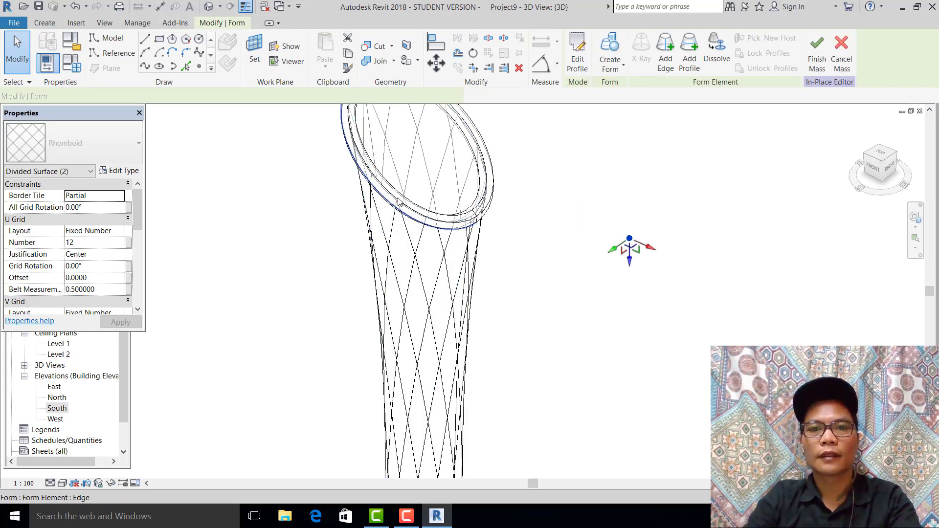
scroll(365, 196, "up", 1)
middle_click_drag(365, 197, 412, 274)
scroll(382, 199, "up", 2)
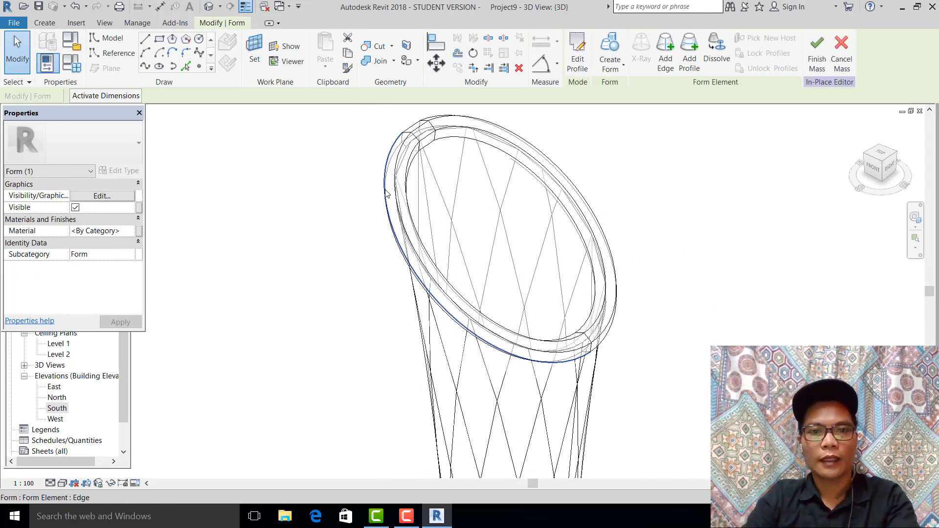
key("Tab")
left_click(388, 194)
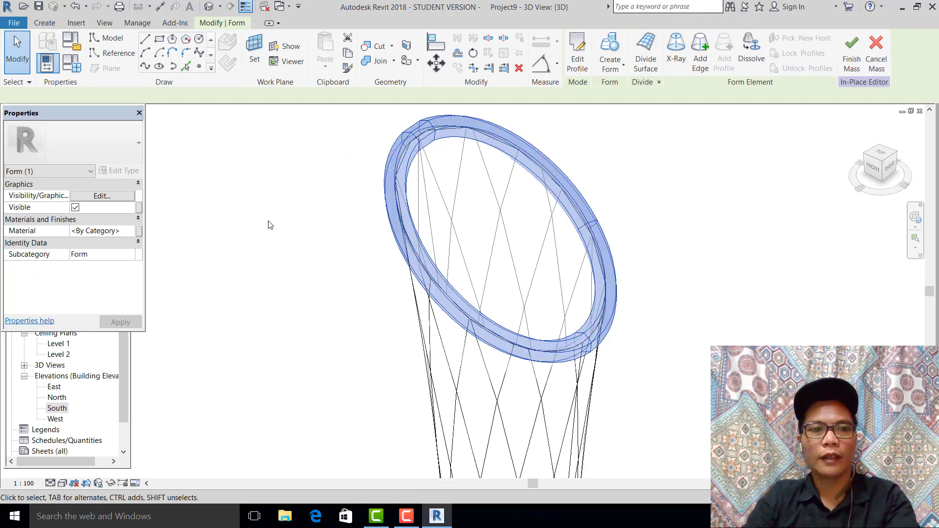
left_click(128, 232)
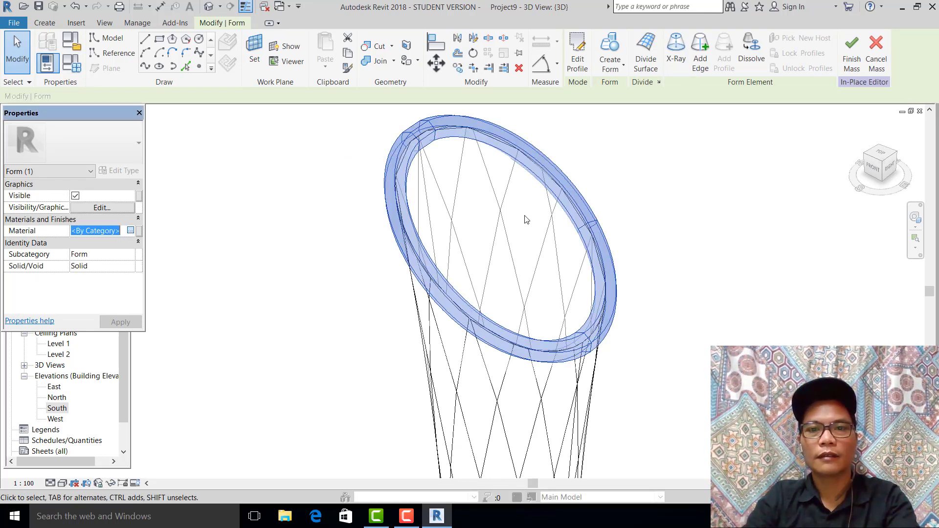
scroll(306, 99, "up", 1)
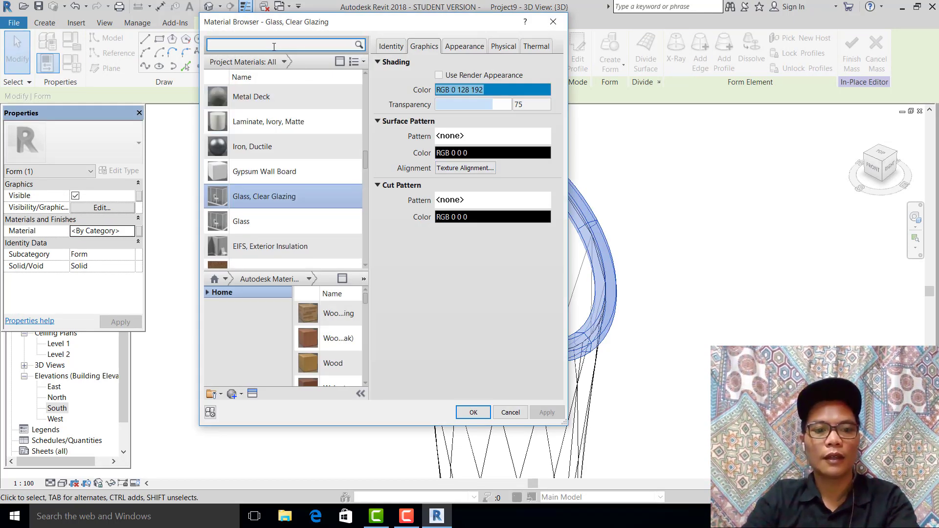
left_click(274, 47)
type("whi")
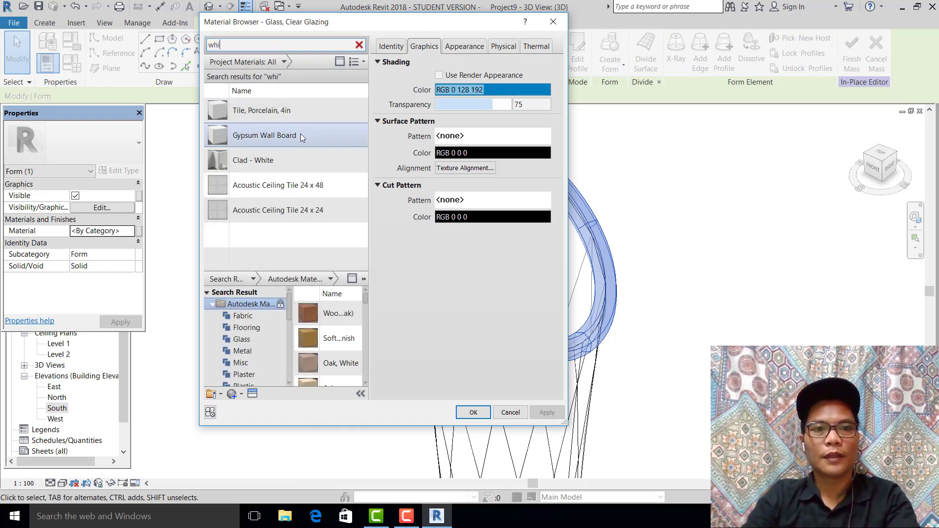
double_click(302, 137)
left_click(704, 218)
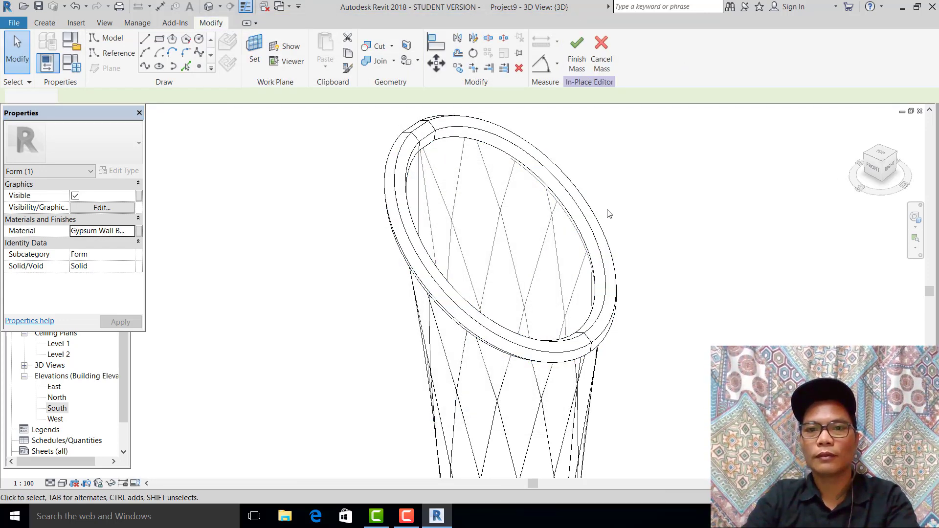
scroll(607, 211, "down", 2)
middle_click_drag(653, 353, 553, 274, "shift")
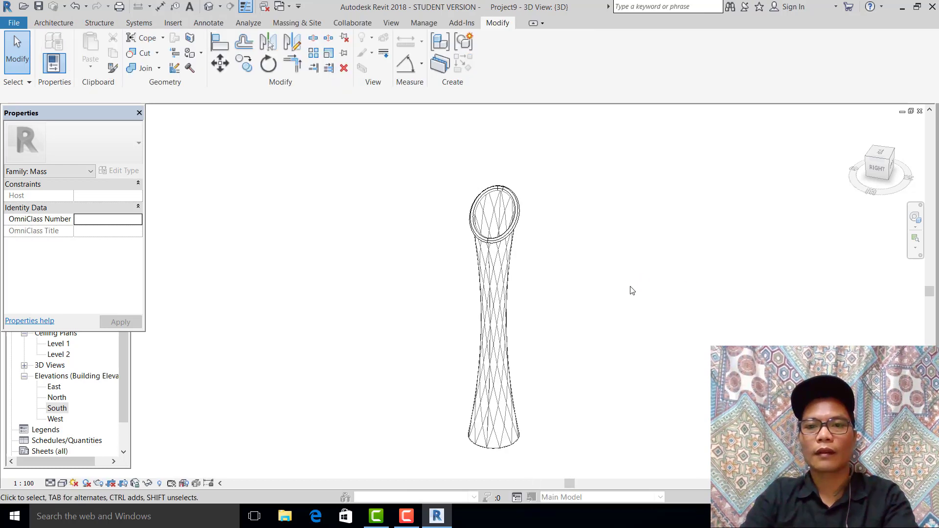
- Review the finished tower mass from several angles, checking the rhomboid surface, the top ring and the base
middle_click_drag(577, 365, 686, 346, "shift")
scroll(683, 348, "up", 3)
scroll(555, 358, "down", 2)
middle_click_drag(562, 367, 693, 379)
scroll(607, 353, "up", 1)
scroll(549, 367, "up", 2)
scroll(545, 331, "down", 3)
scroll(522, 331, "up", 3)
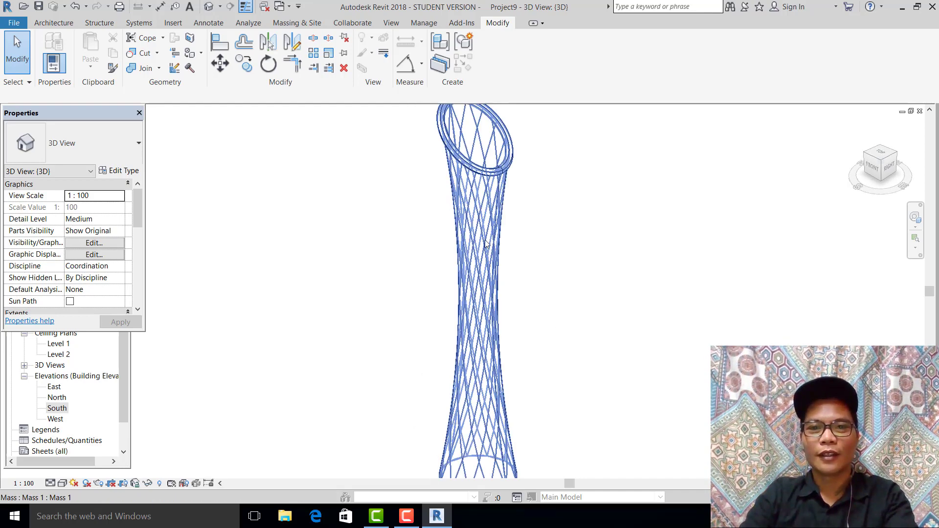
scroll(545, 279, "down", 2)
scroll(482, 282, "up", 1)
scroll(545, 283, "down", 1)
middle_click_drag(554, 297, 546, 282)
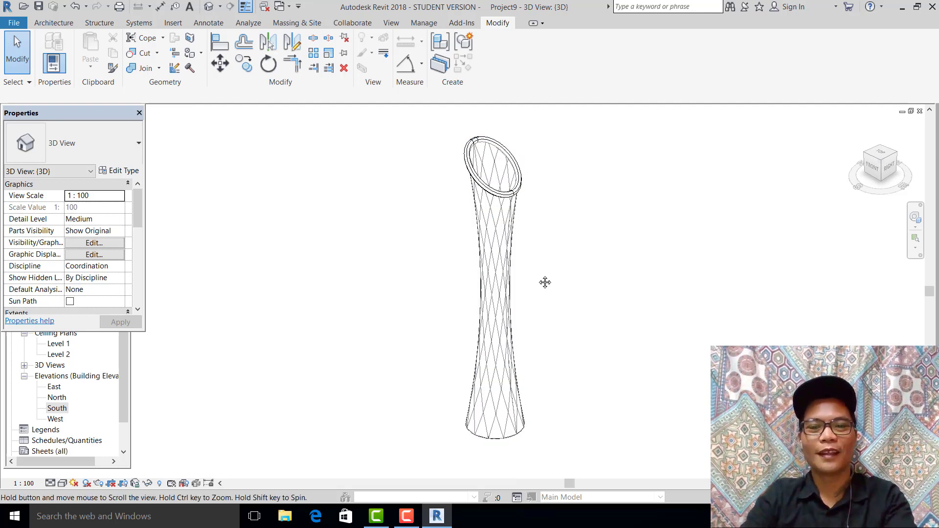
scroll(545, 282, "up", 2)
left_click(491, 230)
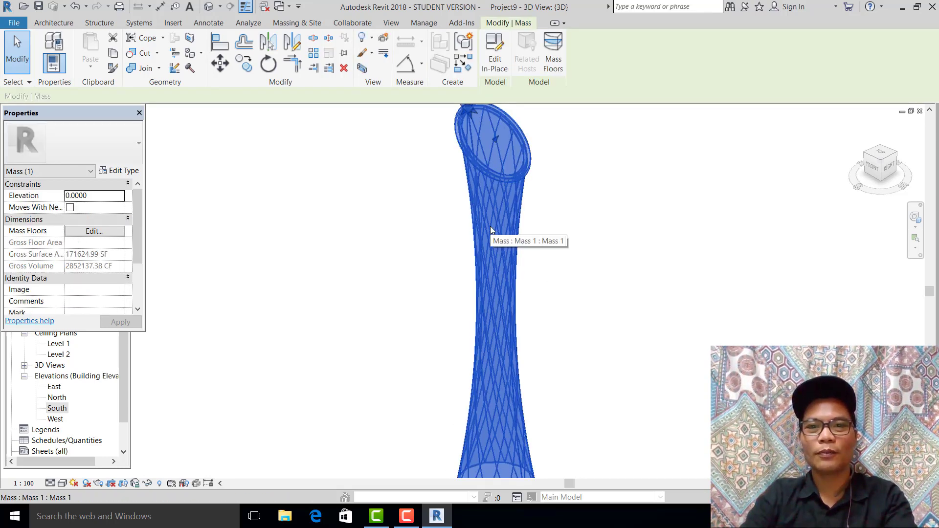
left_click(598, 142)
scroll(520, 283, "down", 2)
middle_click_drag(520, 284, 517, 330, "shift")
- Open the South elevation and set the height of Level 2 above Level 1 to 4
left_click(55, 409)
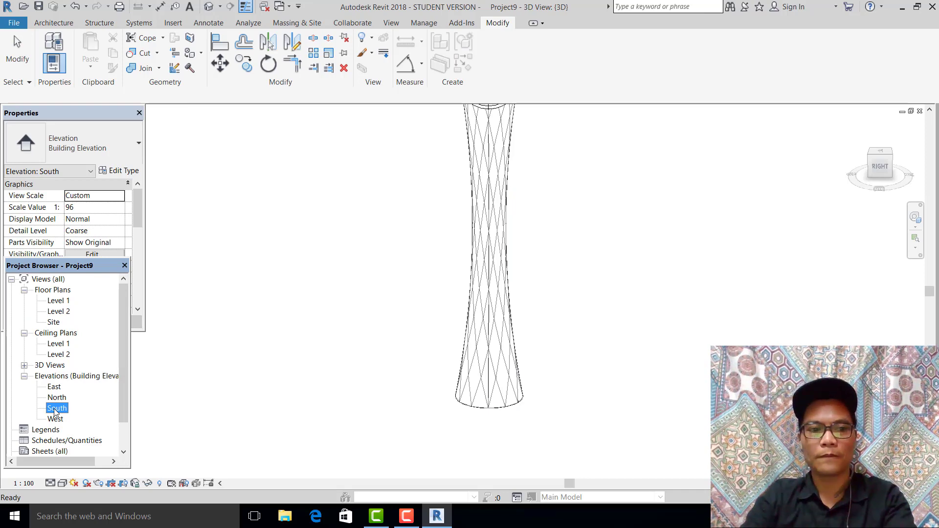
double_click(54, 409)
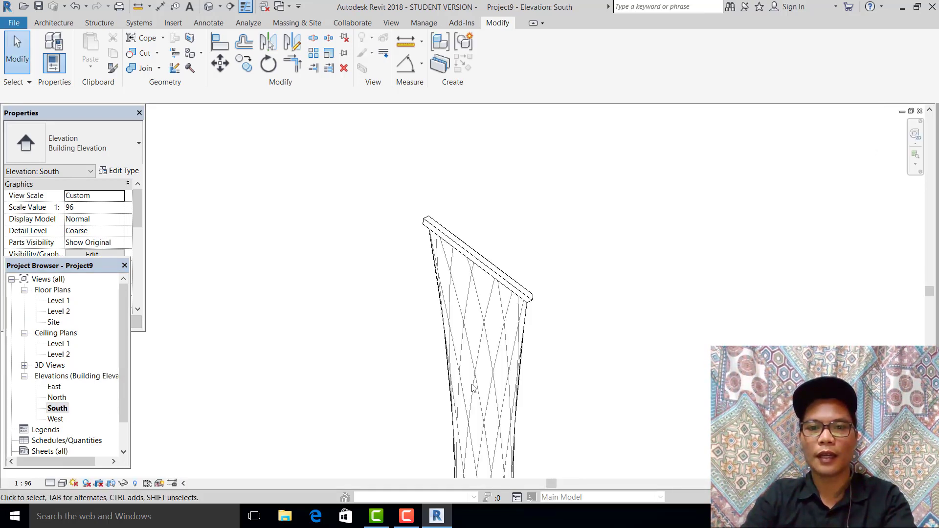
scroll(493, 360, "up", 6)
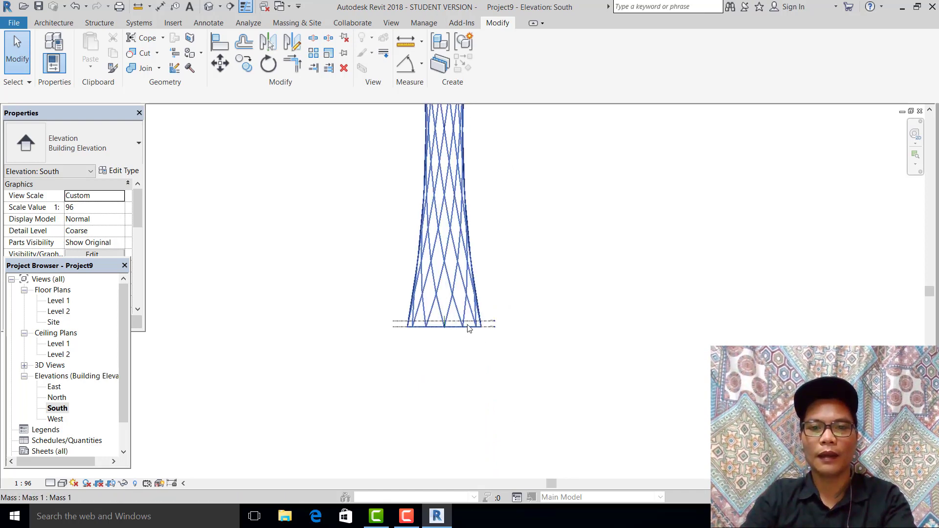
scroll(509, 323, "up", 4)
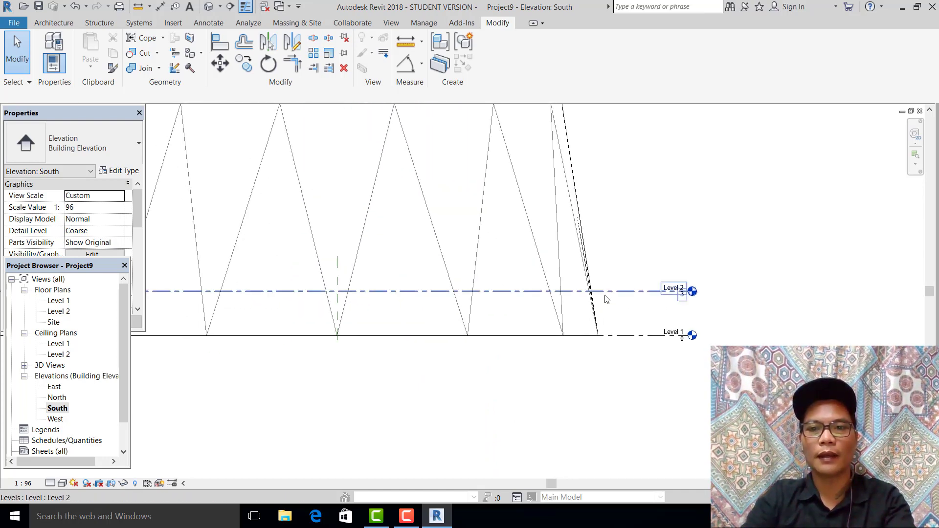
left_click(606, 296)
middle_click_drag(566, 412, 819, 406)
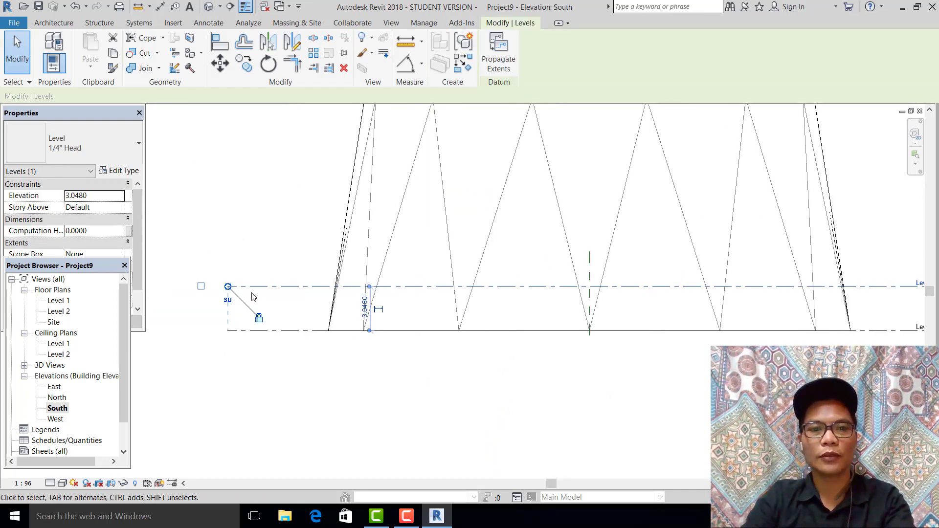
left_click(362, 310)
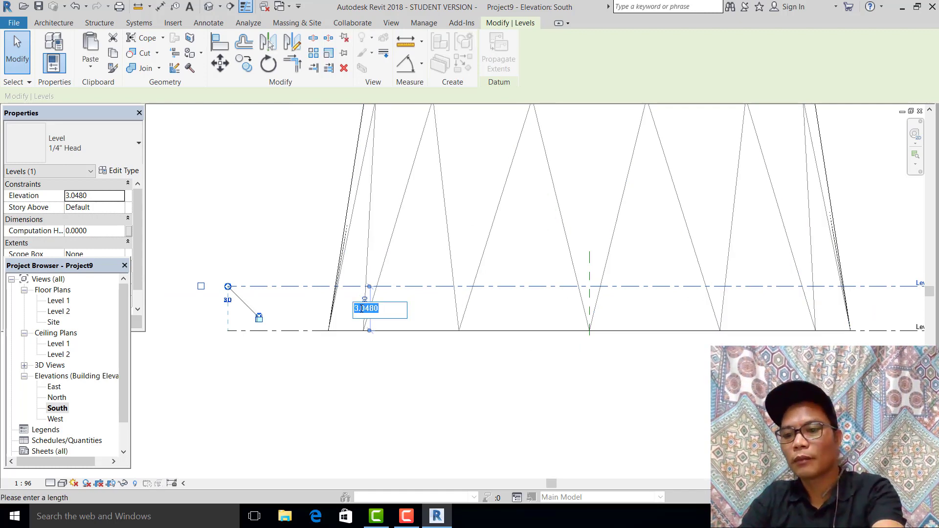
type("4")
key("Return")
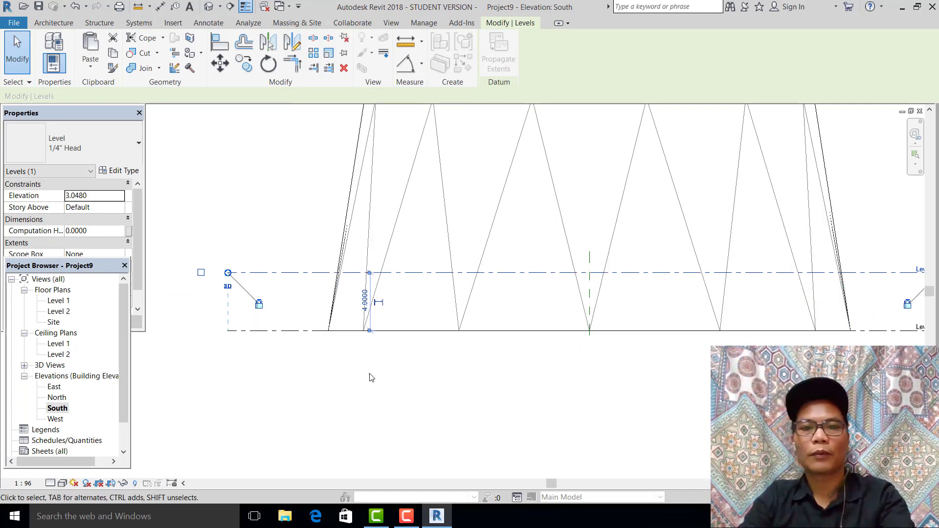
- Create levels similar to Level 2 at a 4.0000 offset, stacking them up to Level 45 at the low edge of the slanted top
scroll(397, 364, "down", 5)
left_click(18, 49)
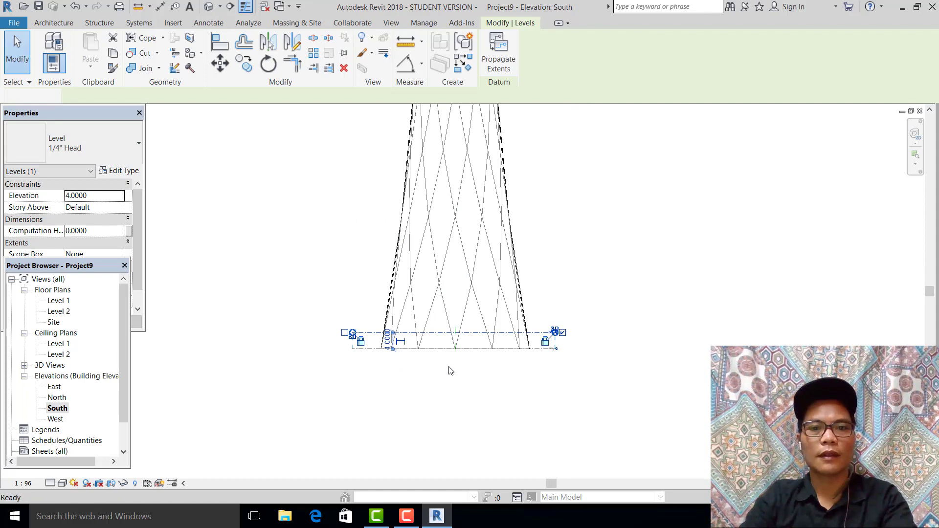
scroll(533, 343, "up", 2)
right_click(554, 323)
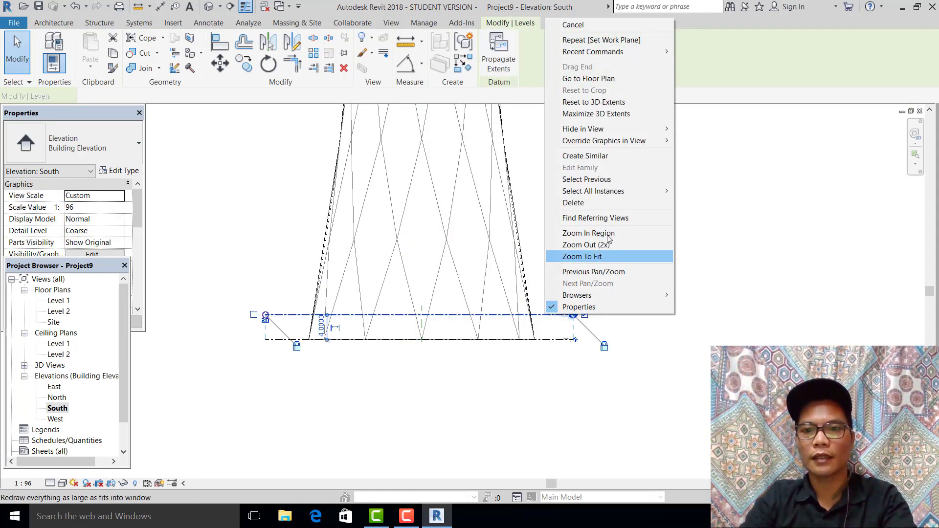
left_click(618, 156)
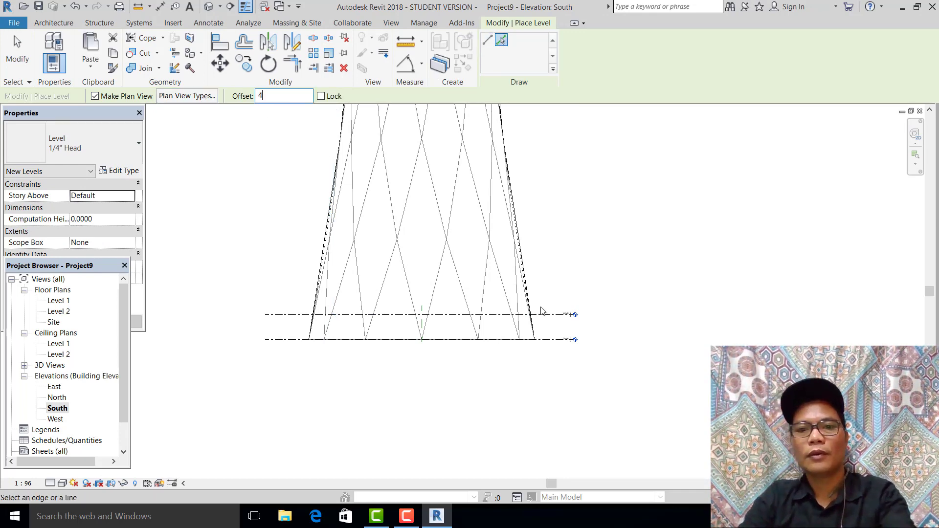
scroll(542, 311, "up", 1)
left_click(543, 314)
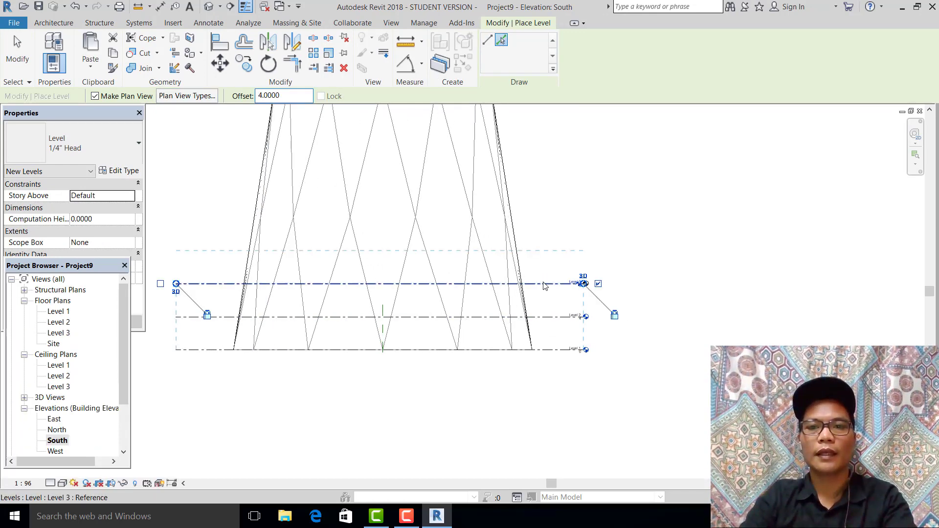
left_click(545, 285)
left_click(542, 221)
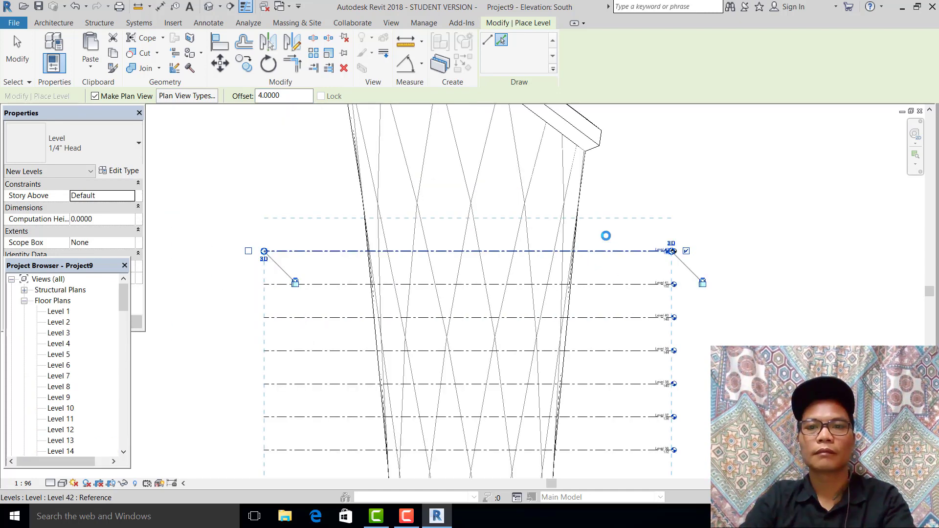
left_click(609, 228)
left_click(610, 198)
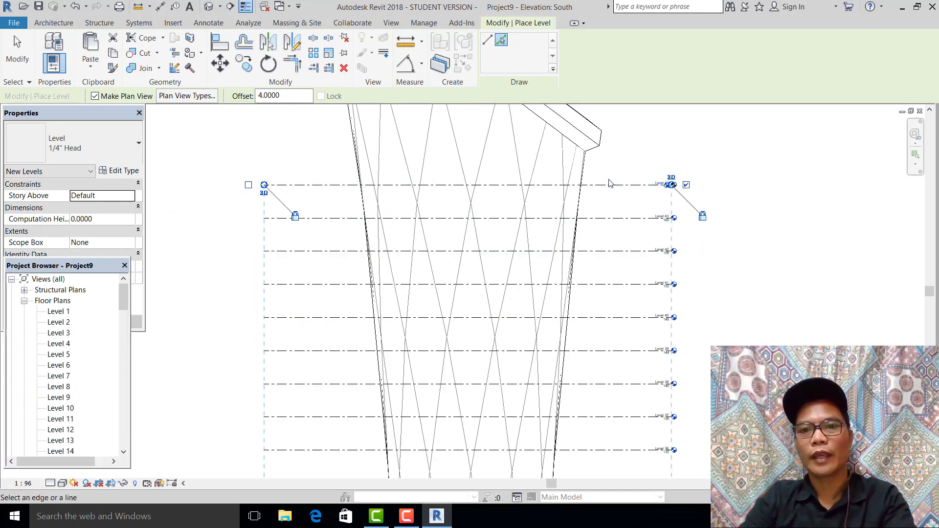
left_click(608, 184)
scroll(600, 267, "down", 5)
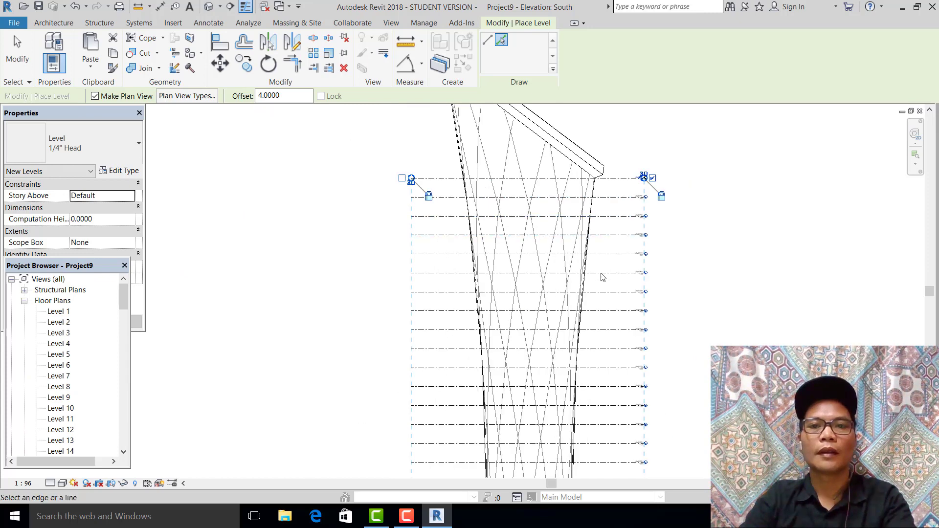
scroll(587, 260, "down", 4)
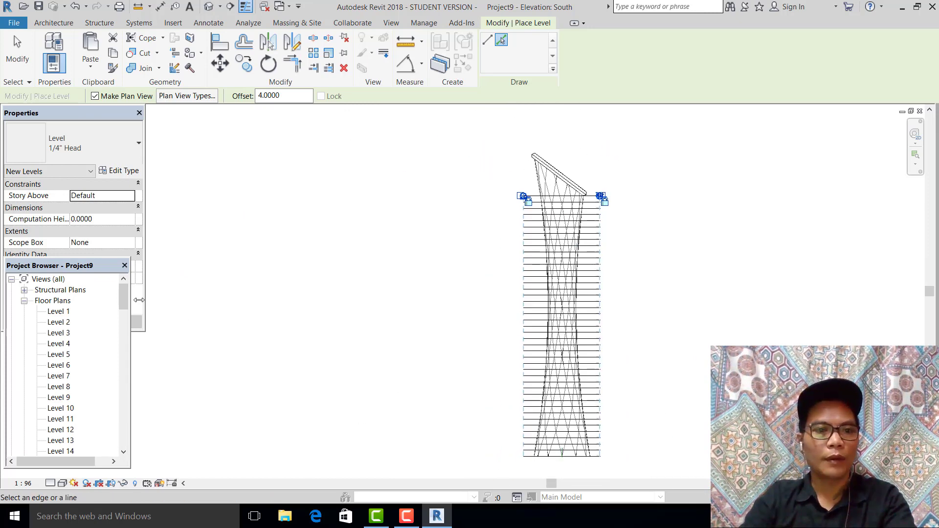
key("Escape")
- Collapse the ceiling plans in the project browser and check the stacked levels along the tower
left_click_drag(126, 301, 130, 364)
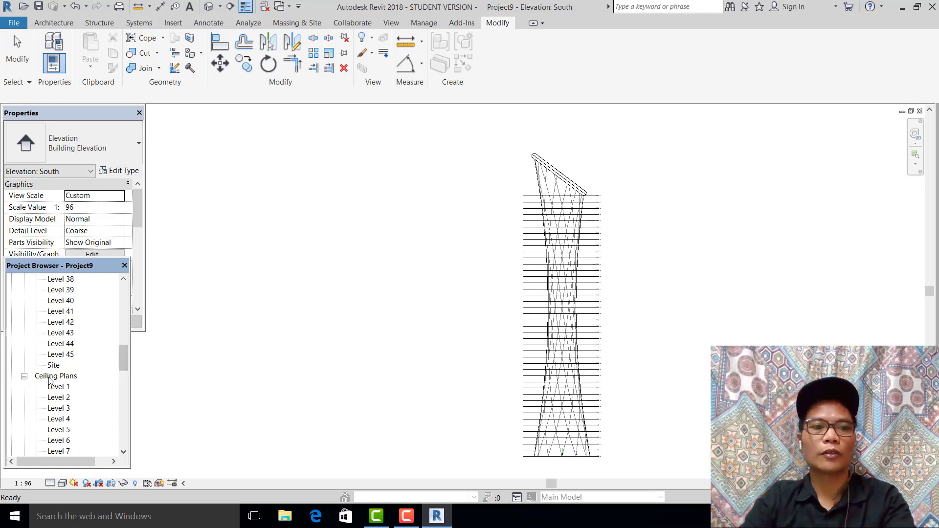
left_click(24, 377)
middle_click_drag(402, 282, 598, 237)
scroll(591, 258, "up", 1)
scroll(365, 206, "down", 1)
scroll(505, 124, "up", 2)
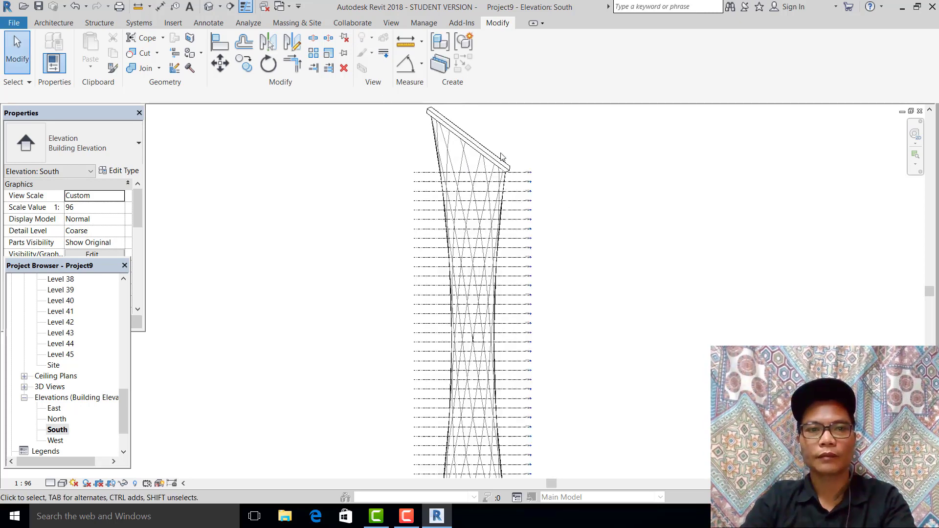
- Return to the 3D view and open the tower mass for in-place editing
left_click(208, 8)
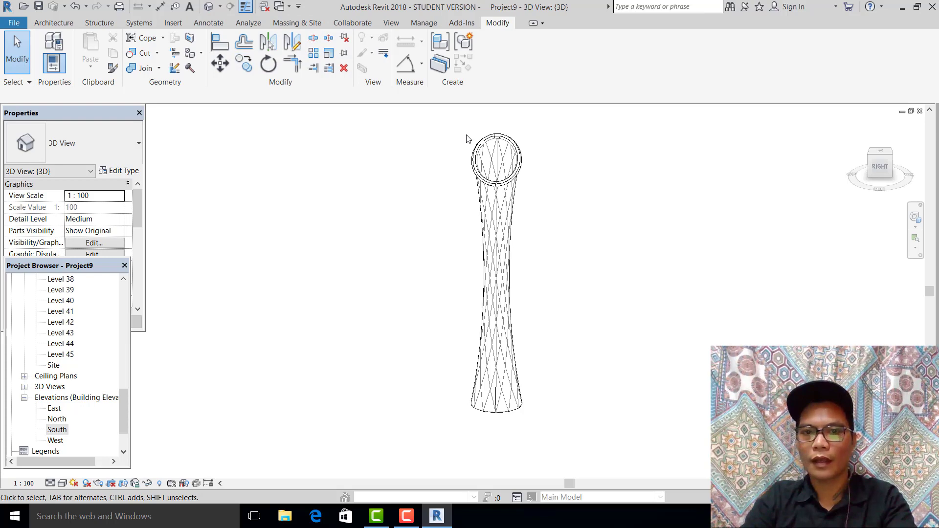
scroll(466, 138, "up", 3)
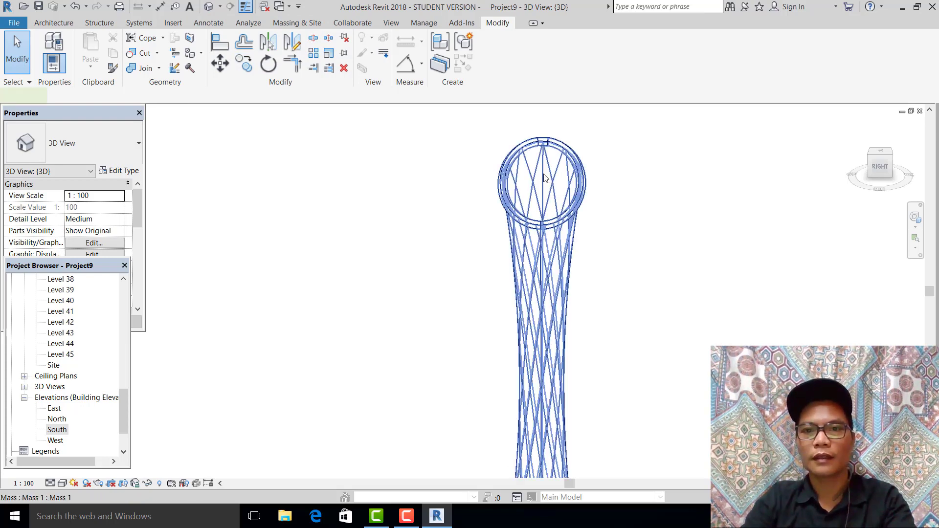
left_click(546, 178)
double_click(546, 170)
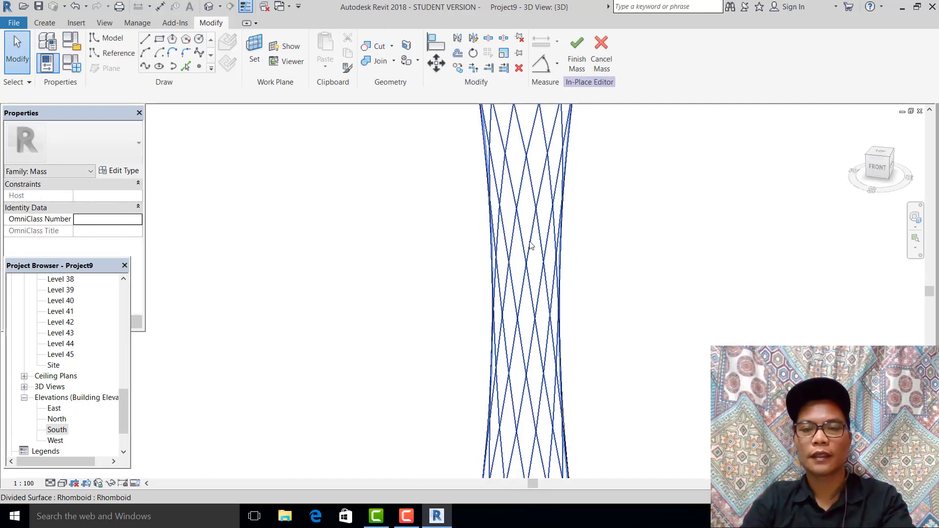
- Set the 3D view's detail level to Fine and its visual style to Realistic
scroll(531, 248, "down", 3)
middle_click_drag(547, 171, 500, 185)
scroll(500, 185, "up", 4)
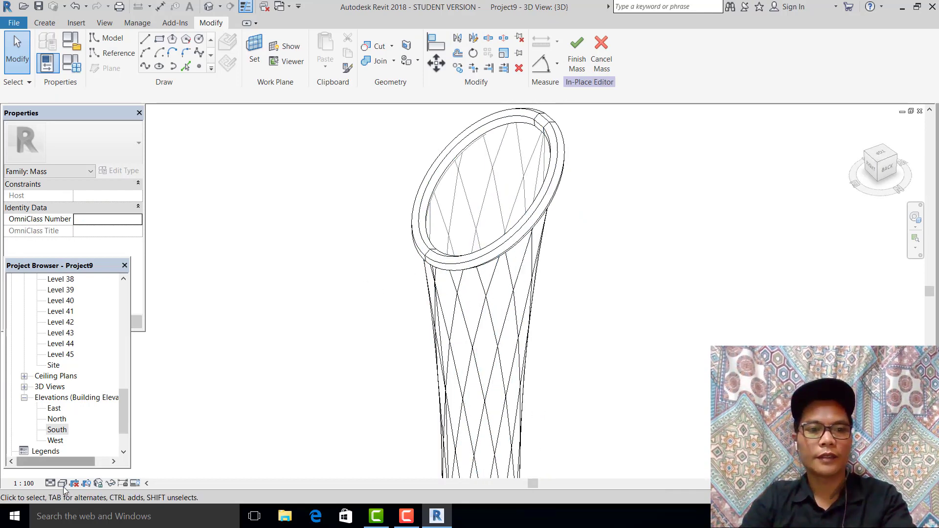
left_click(49, 483)
left_click(58, 471)
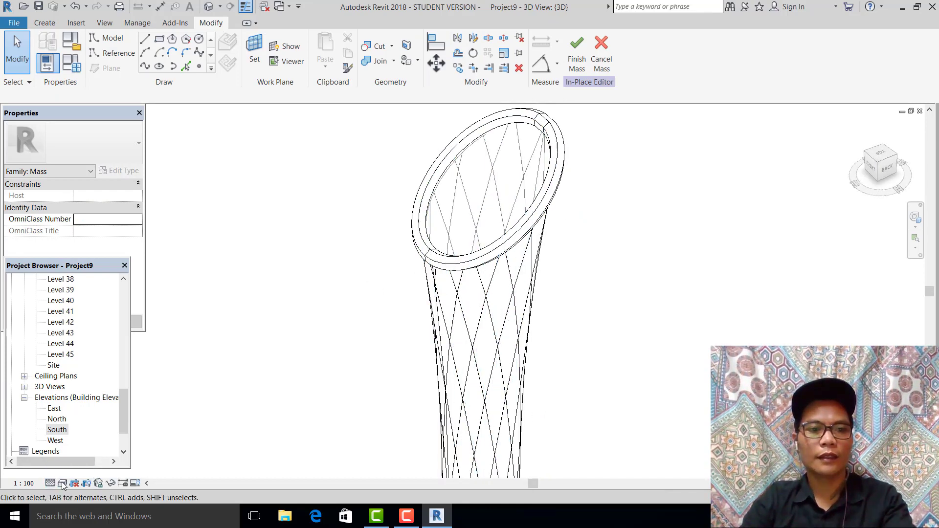
left_click(63, 483)
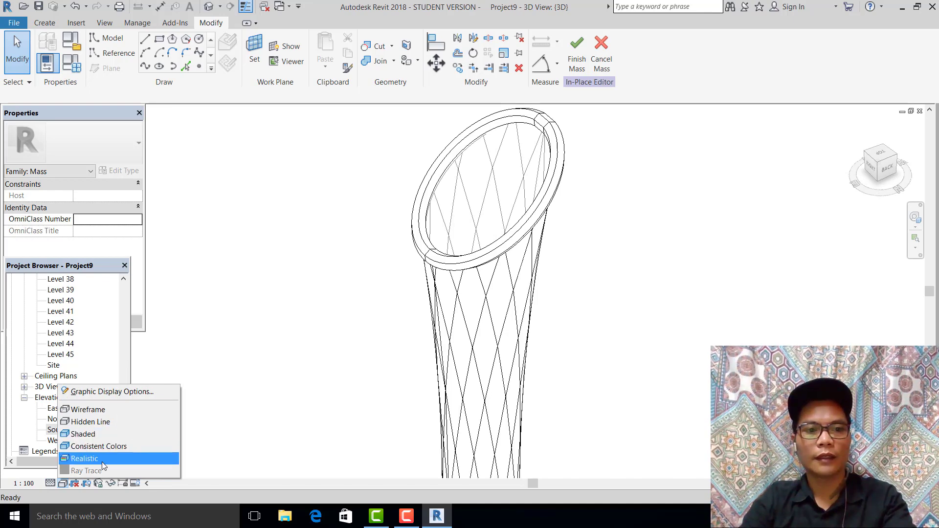
left_click(97, 458)
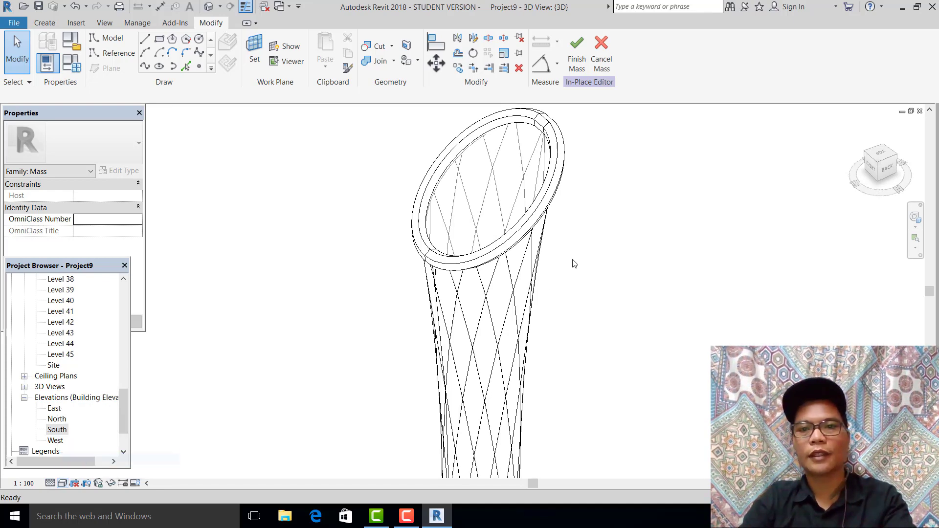
mouse_move(440, 221)
middle_mouse_down("shift")
mouse_move(617, 305)
mouse_move(713, 276)
middle_mouse_up("shift")
scroll(572, 260, "up", 1)
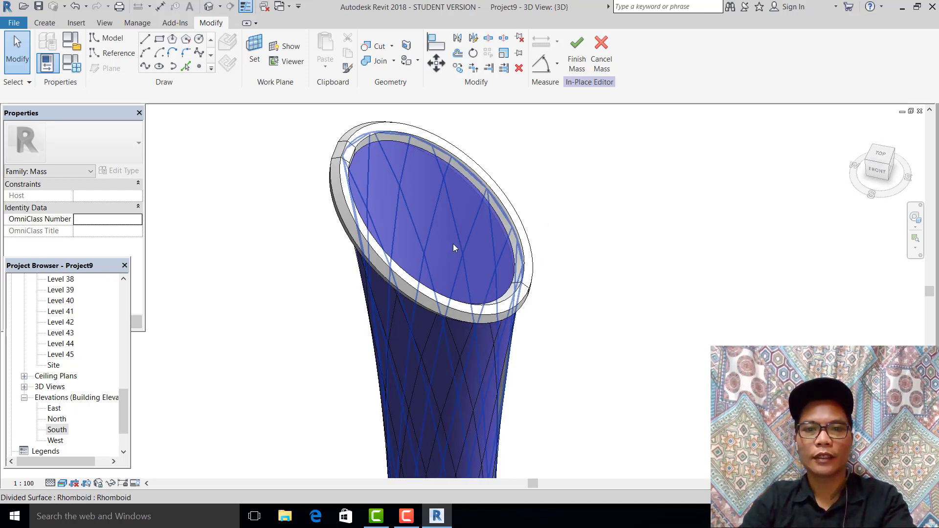
left_click(453, 244)
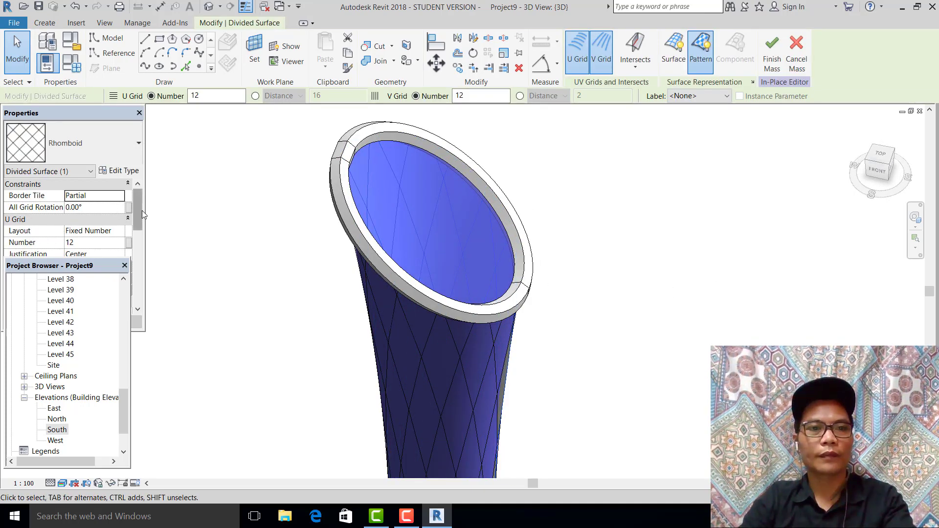
left_click(141, 210)
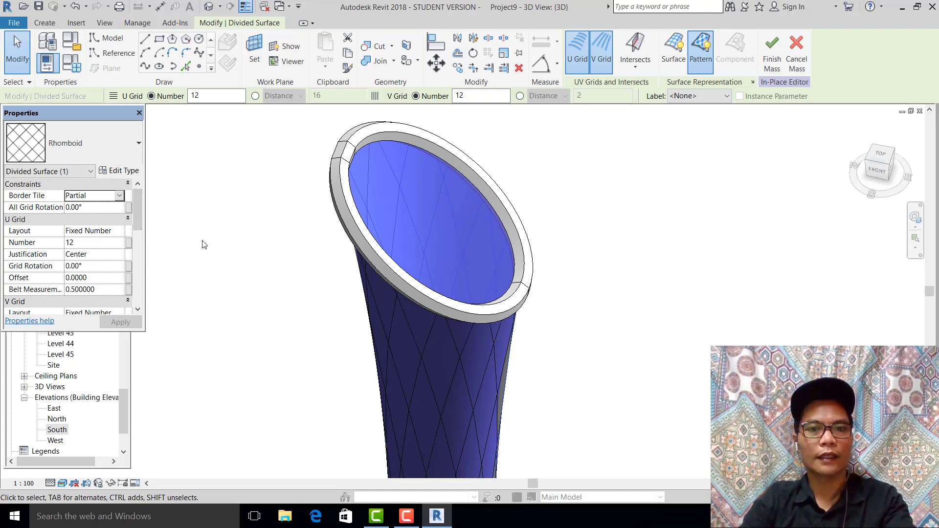
left_click(564, 265)
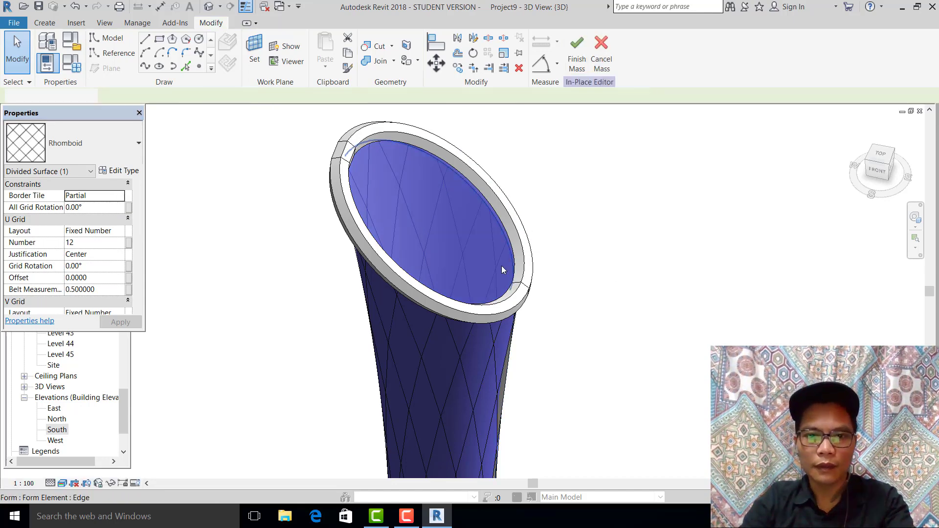
- Select the tower's solid form beneath the divided surface and assign it the Glass, Clear Glazing material
key("Tab")
left_click(474, 263)
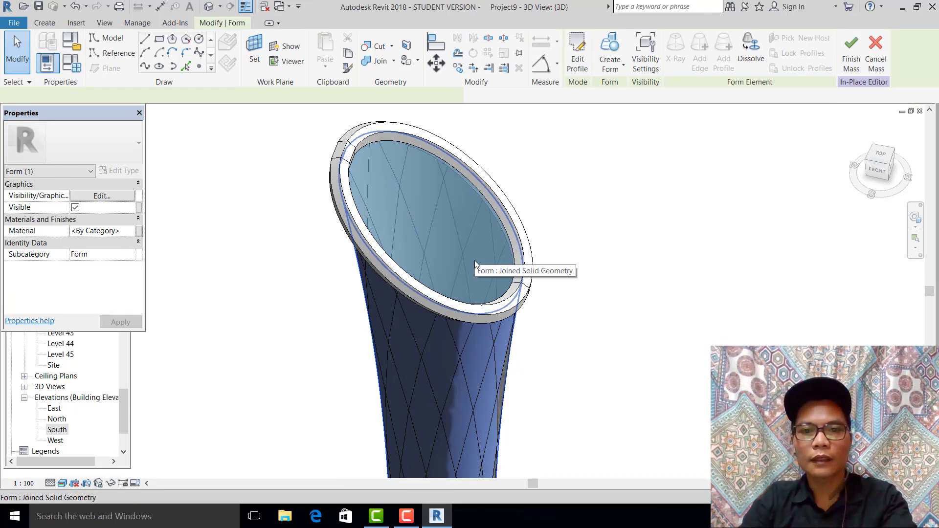
left_click(128, 231)
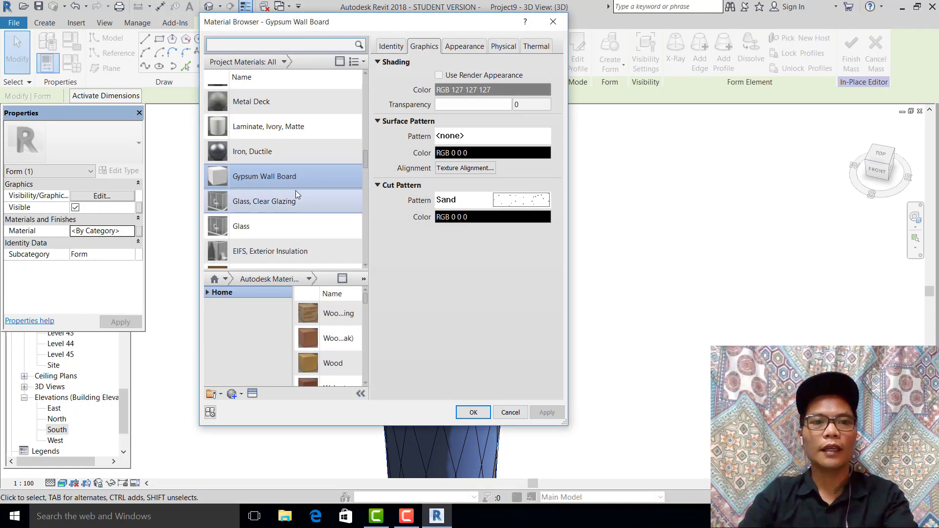
double_click(286, 204)
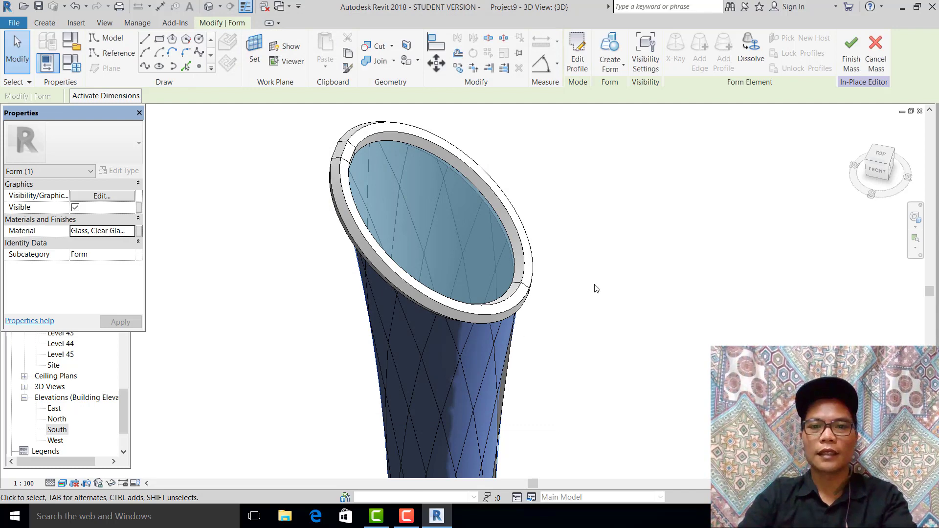
- Finish the in-place mass and view the whole glazed tower from an angle
left_click(603, 271)
scroll(587, 249, "down", 3)
middle_click_drag(568, 230, 420, 332, "shift")
middle_click_drag(581, 268, 636, 279, "shift")
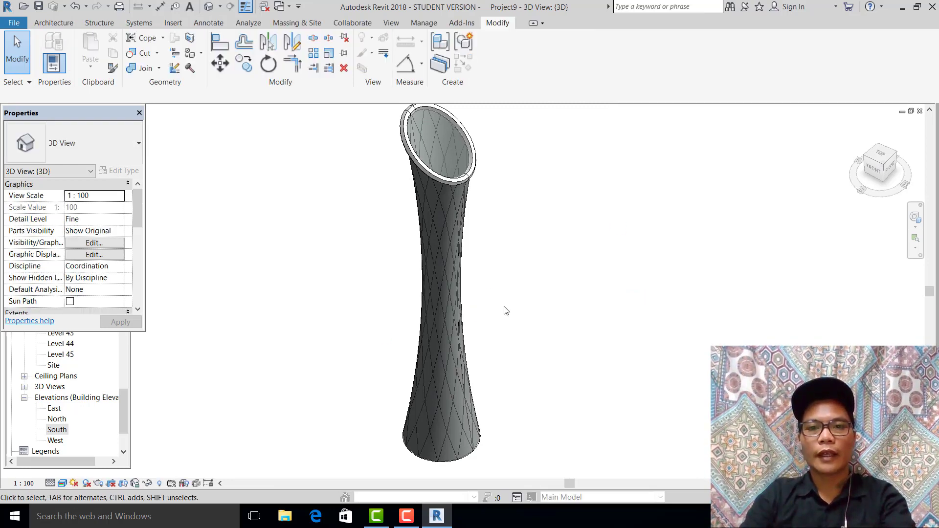
- Create mass floors in the tower mass at all listed levels through Level 45
scroll(496, 336, "down", 2)
left_click(430, 314)
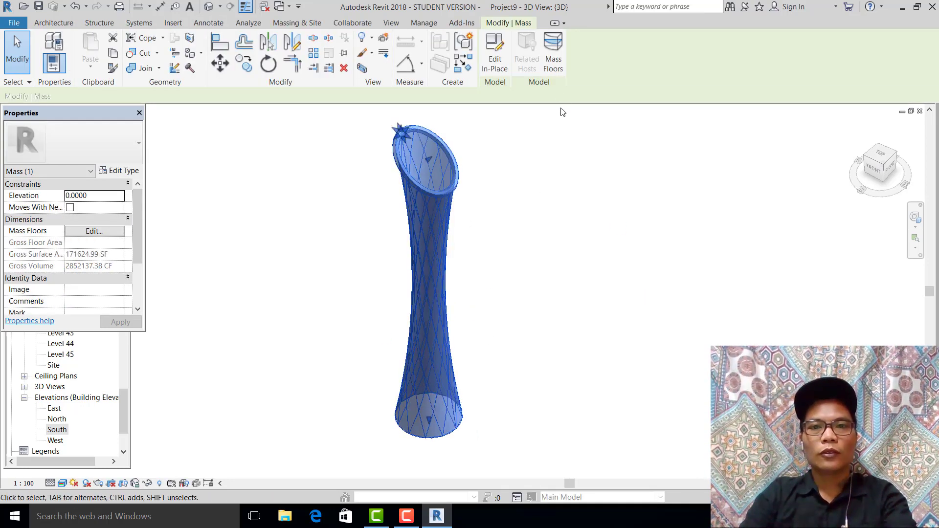
left_click(553, 58)
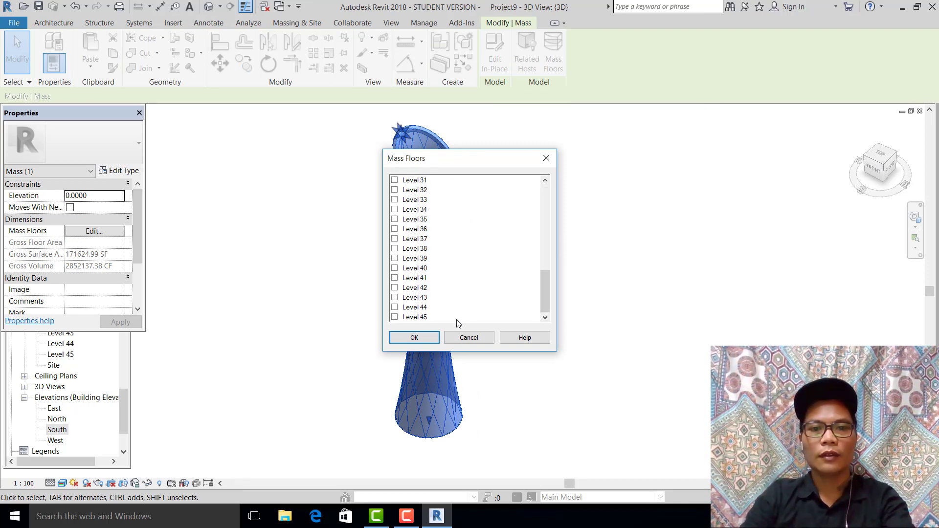
left_click(415, 317, "shift")
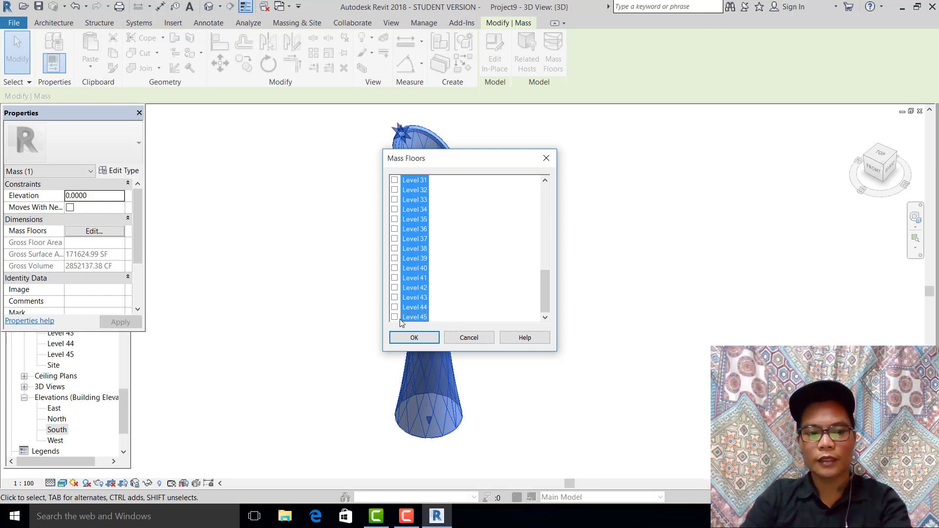
left_click(395, 317)
left_click(405, 339)
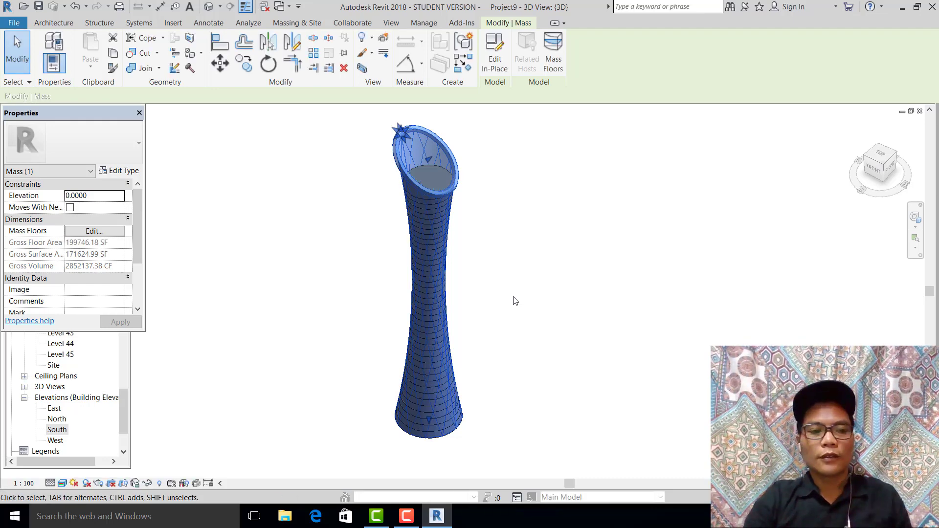
- Set the 3D view's visual style to Wireframe
middle_click_drag(440, 230, 435, 176, "shift")
scroll(433, 177, "up", 6)
key("Escape")
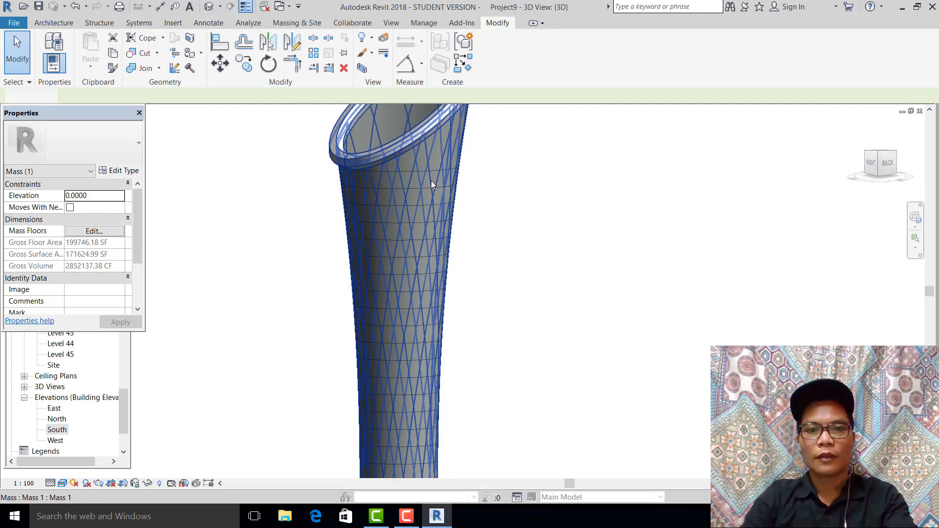
scroll(436, 179, "down", 5)
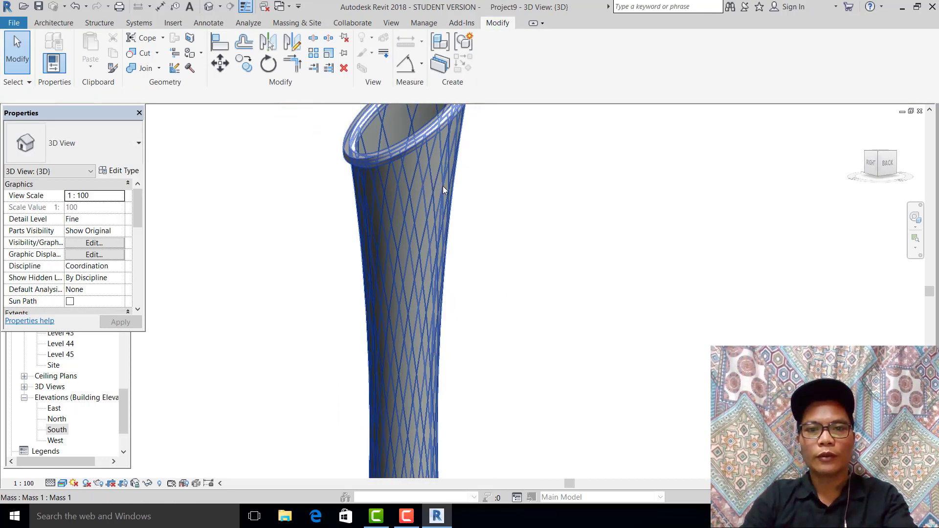
left_click(67, 483)
left_click(98, 409)
scroll(443, 179, "up", 2)
scroll(442, 177, "down", 4)
- Use Floor by Face to create Generic - 12" floors on all of the tower's mass floors
left_click_drag(339, 159, 487, 439)
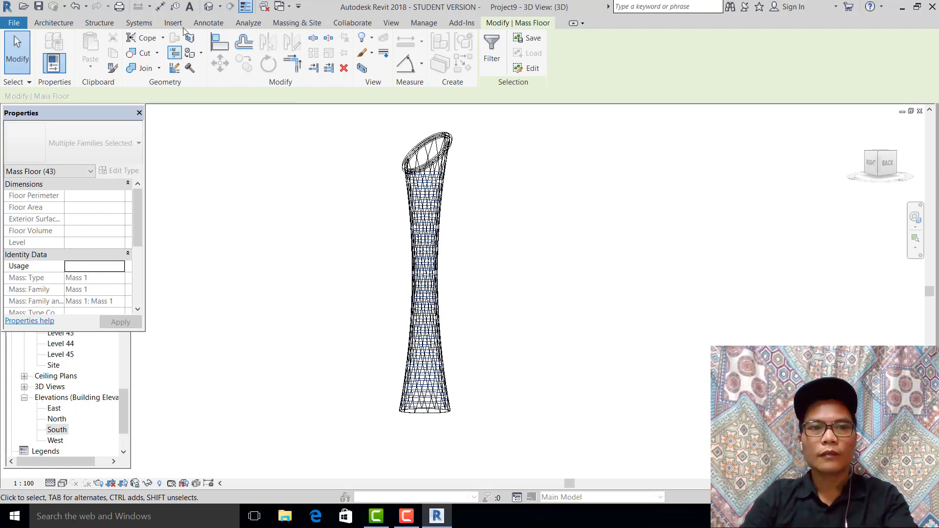
left_click(297, 23)
left_click(249, 51)
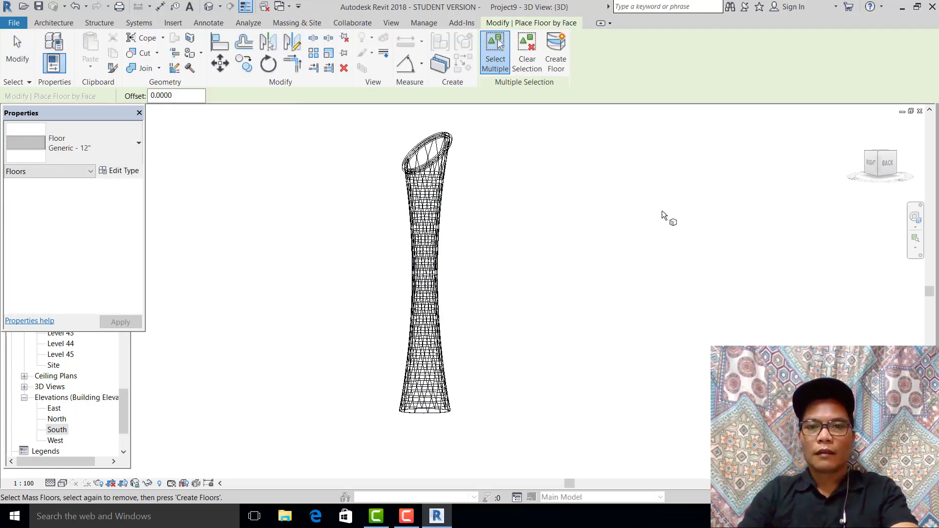
scroll(426, 177, "up", 4)
scroll(342, 155, "down", 3)
left_click_drag(334, 136, 531, 452)
left_click(561, 59)
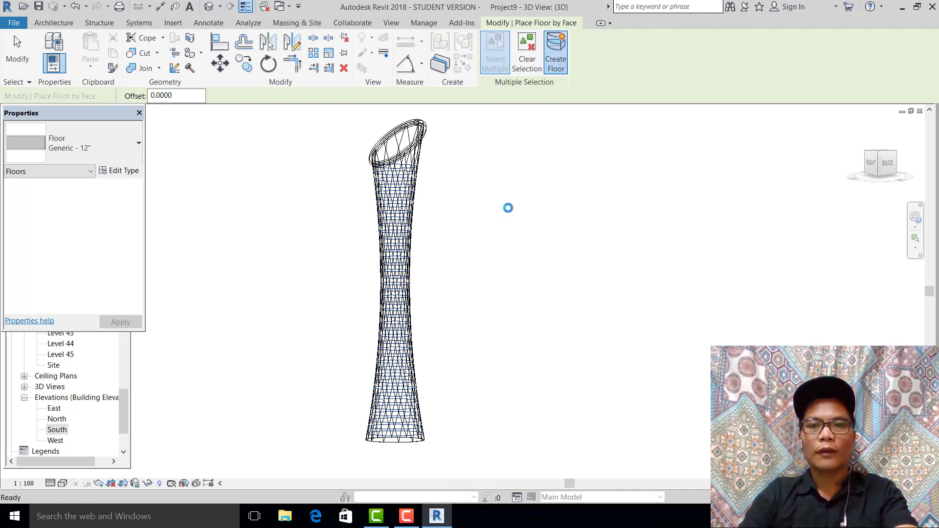
- Examine the tower's new floors along its full height and from another angle
scroll(443, 218, "up", 3)
scroll(442, 220, "down", 2)
middle_click_drag(504, 350, 678, 386, "shift")
scroll(404, 210, "down", 2)
scroll(401, 368, "up", 3)
scroll(437, 351, "up", 3)
scroll(417, 370, "down", 4)
middle_click_drag(459, 279, 429, 348)
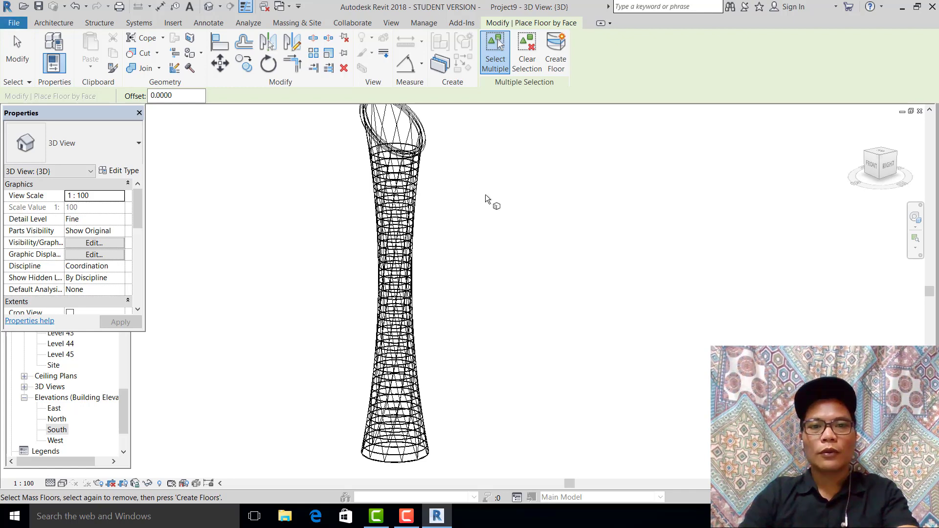
- Create a new family from the Curtain Panel Pattern Based.rft template
left_click(14, 23)
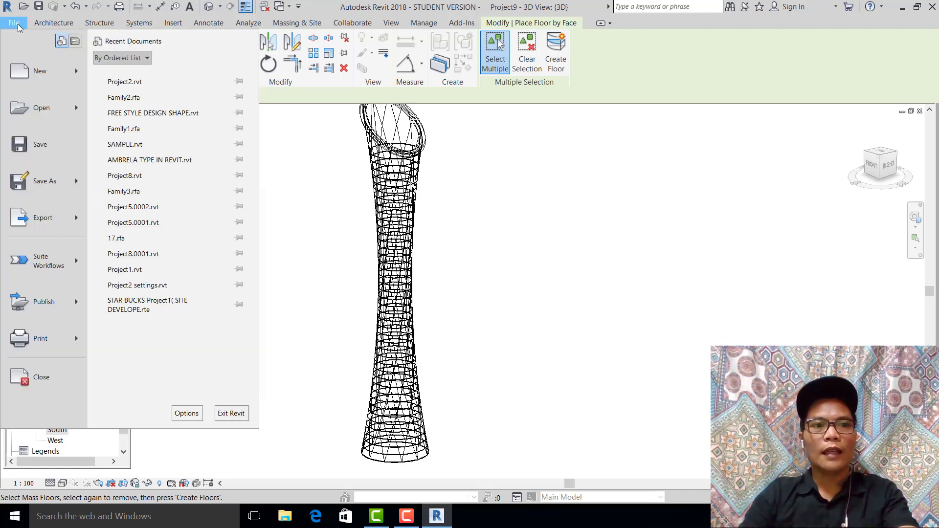
mouse_move(53, 84)
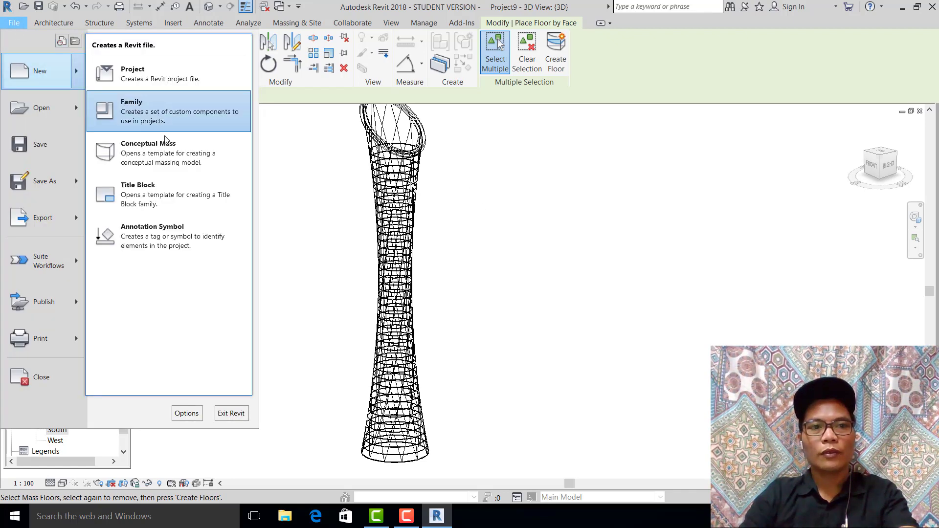
left_click(167, 120)
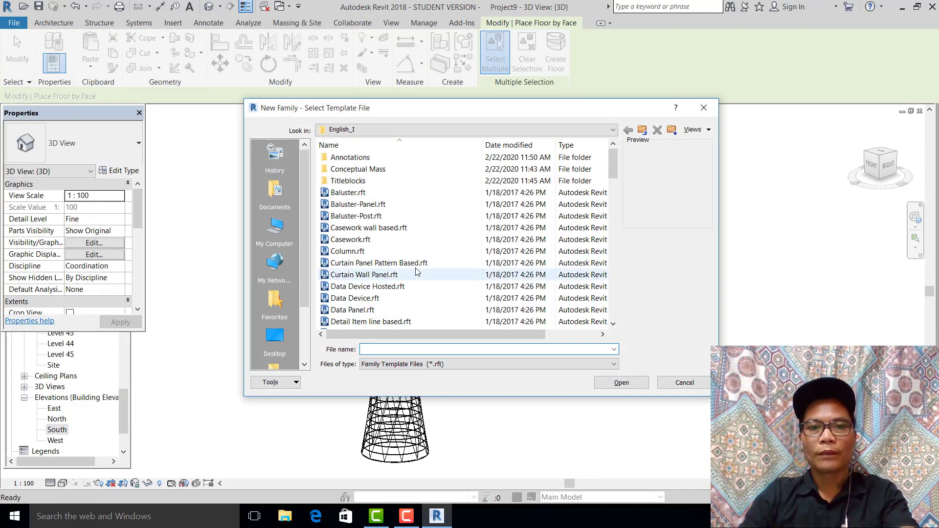
left_click(406, 263)
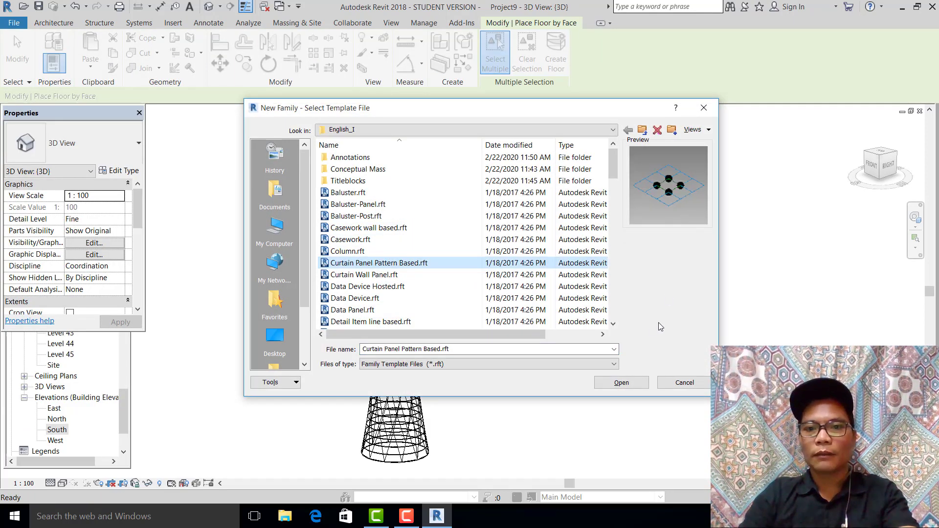
left_click(621, 382)
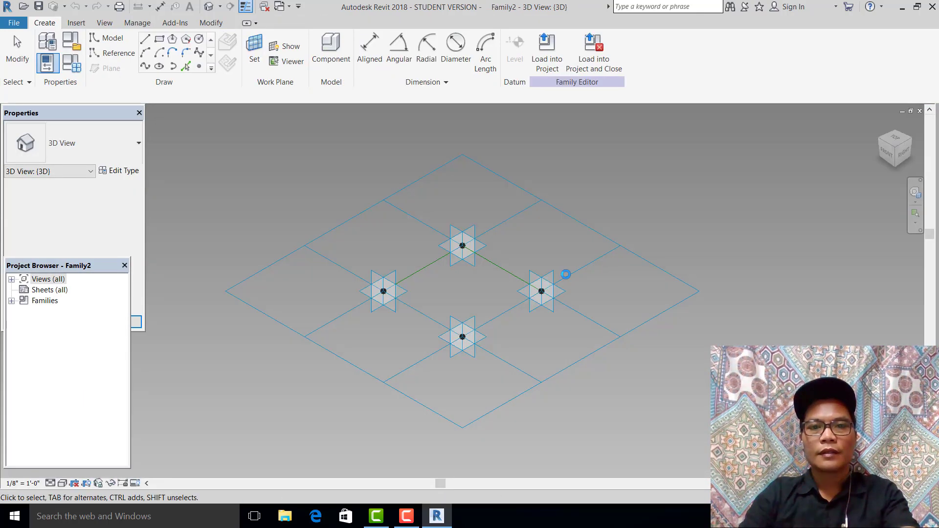
scroll(560, 338, "up", 2)
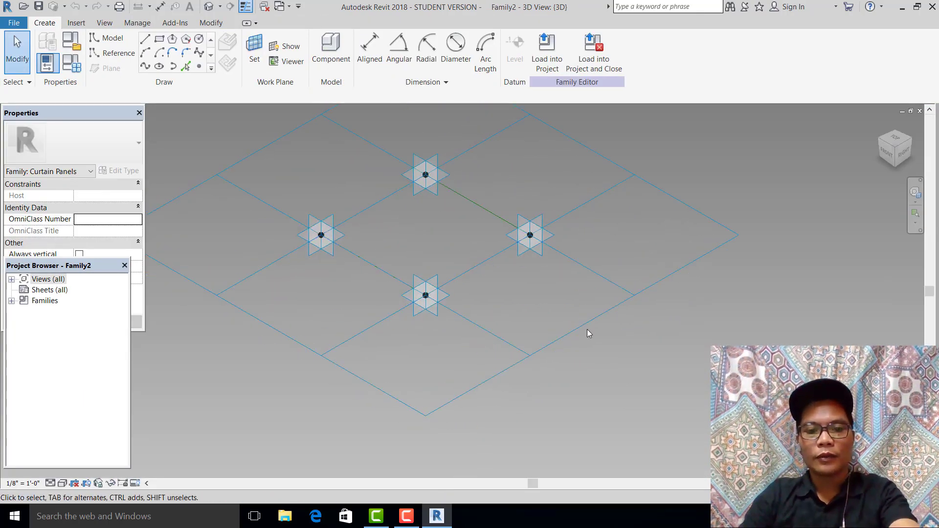
- Set the family's length units to meters
key("u")
key("n")
left_click(669, 192)
left_click(636, 212)
left_click(630, 251)
left_click(605, 362)
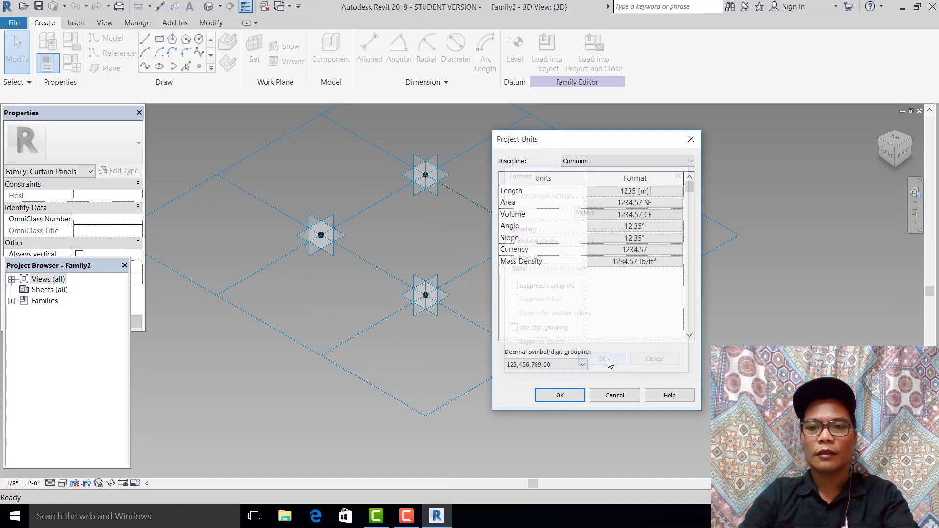
left_click(562, 395)
- Change the tile pattern grid to Rhomboid and view it from the front
left_click(559, 337)
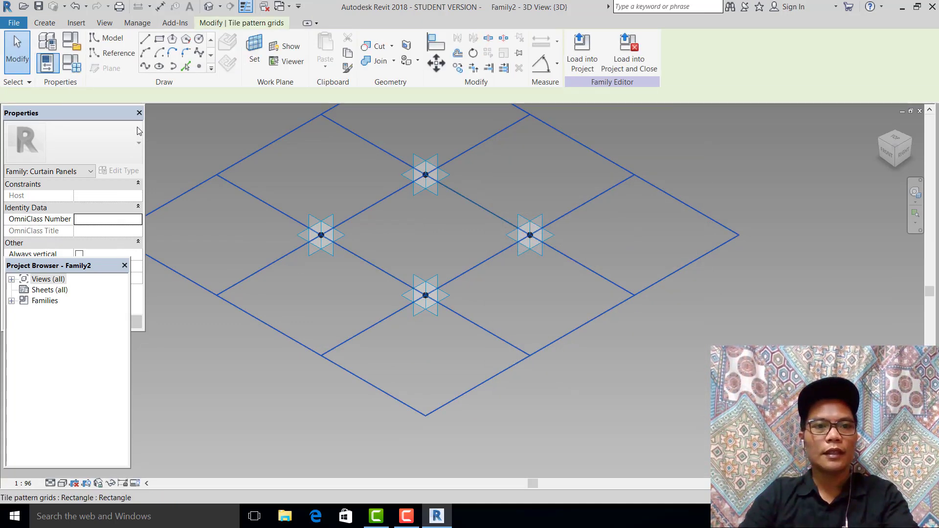
left_click(130, 142)
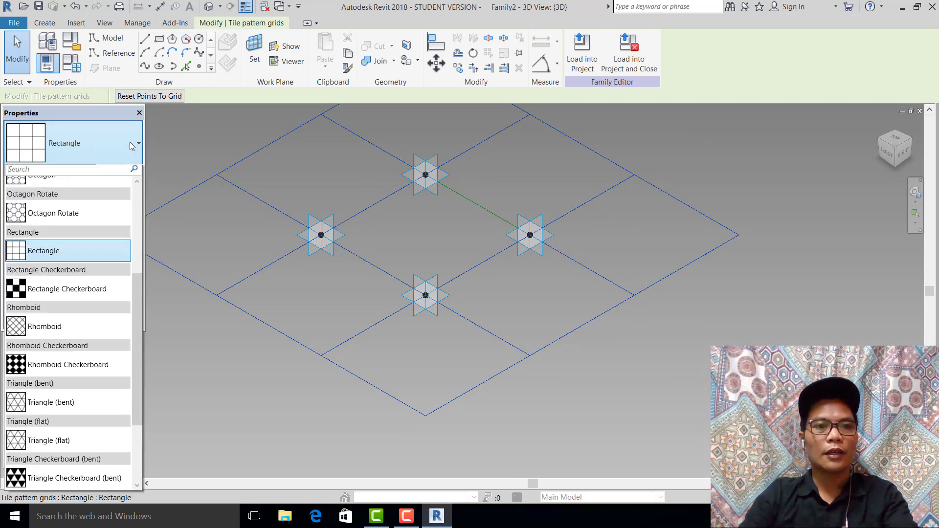
left_click(69, 326)
middle_click_drag(486, 316, 712, 313, "shift")
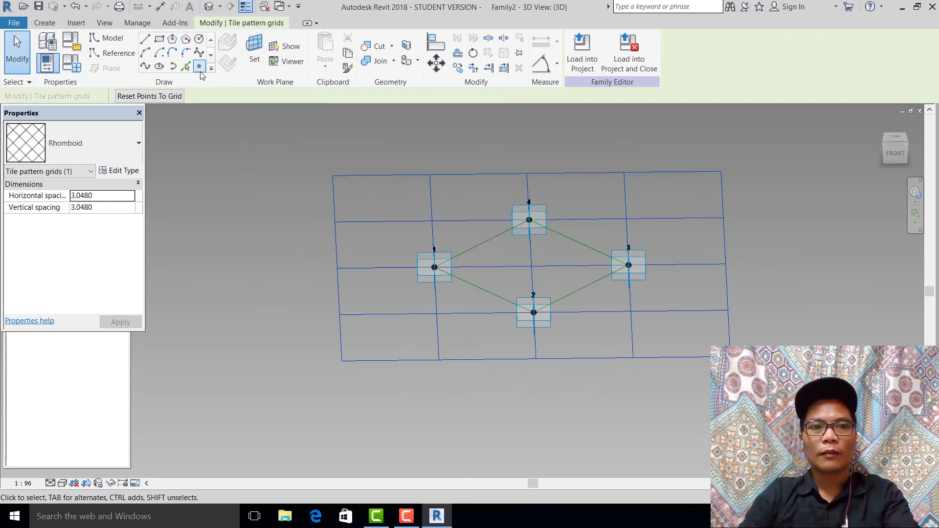
- Place a reference point about midway along the reference line between points 2 and 3
key("l")
key("i")
scroll(594, 300, "up", 4)
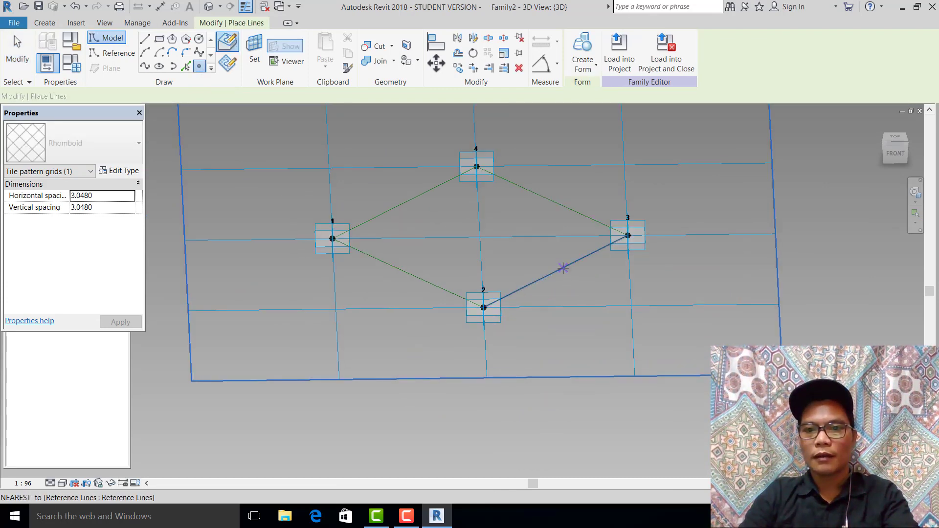
left_click(556, 269)
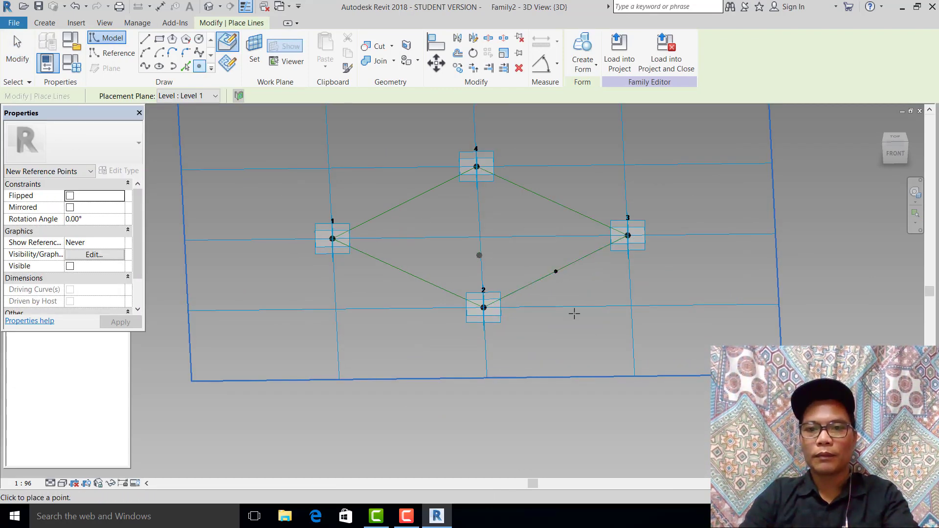
scroll(581, 290, "up", 2)
key("Escape")
key("Escape")
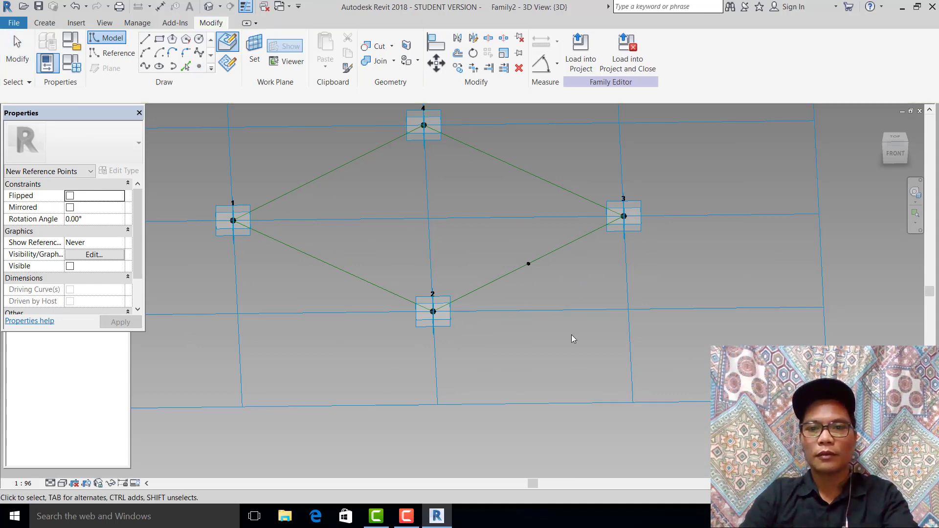
- Set the work plane to the new reference point on the line between points 2 and 3
scroll(527, 278, "up", 3)
scroll(555, 337, "down", 4)
middle_click_drag(555, 337, 542, 351)
left_click(255, 49)
scroll(504, 269, "up", 2)
left_click(526, 302)
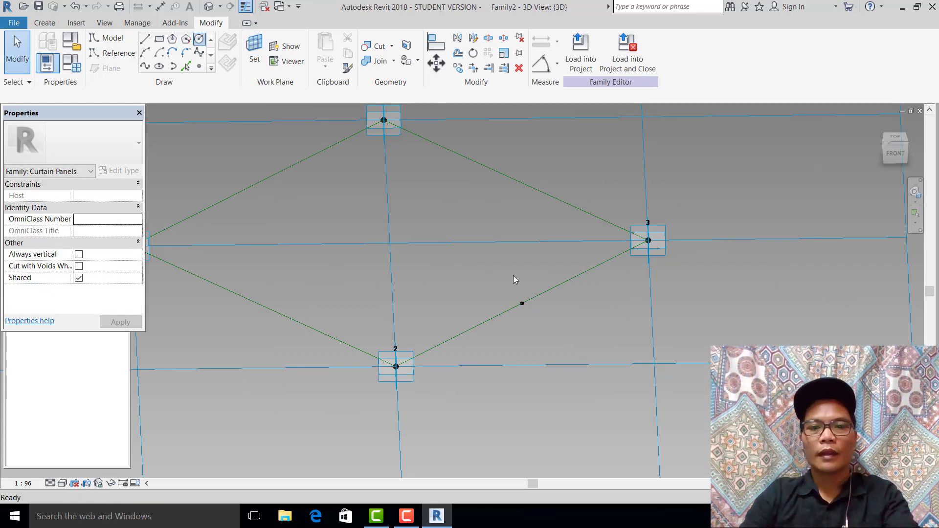
- Draw a circle of radius 0.1200 m centered on the reference point between points 2 and 3
scroll(530, 313, "up", 3)
left_click(502, 299)
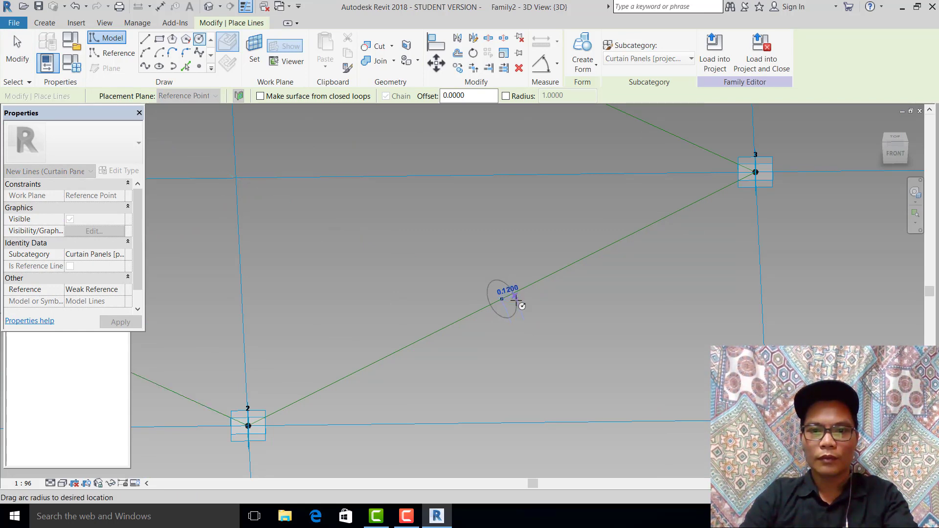
left_click(522, 303)
middle_click_drag(524, 304, 504, 301, "shift")
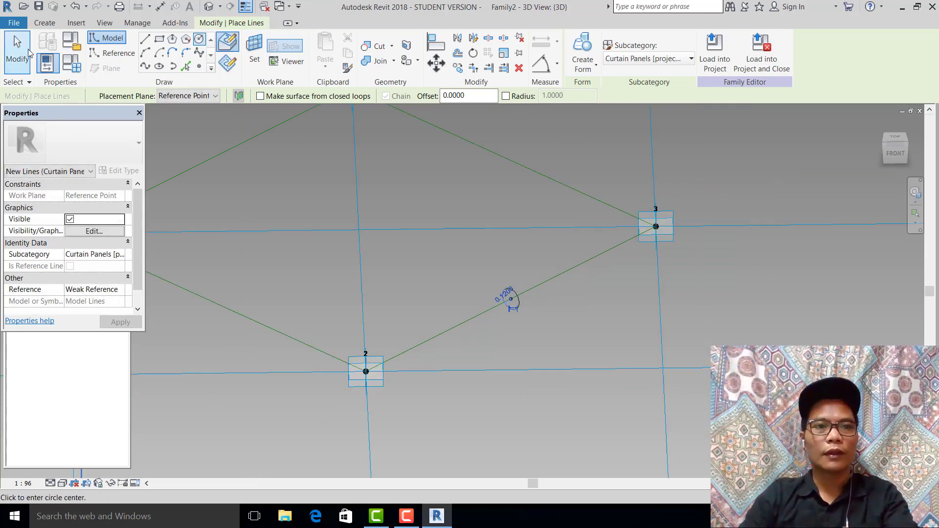
left_click(28, 53)
scroll(520, 325, "up", 5)
scroll(592, 326, "down", 9)
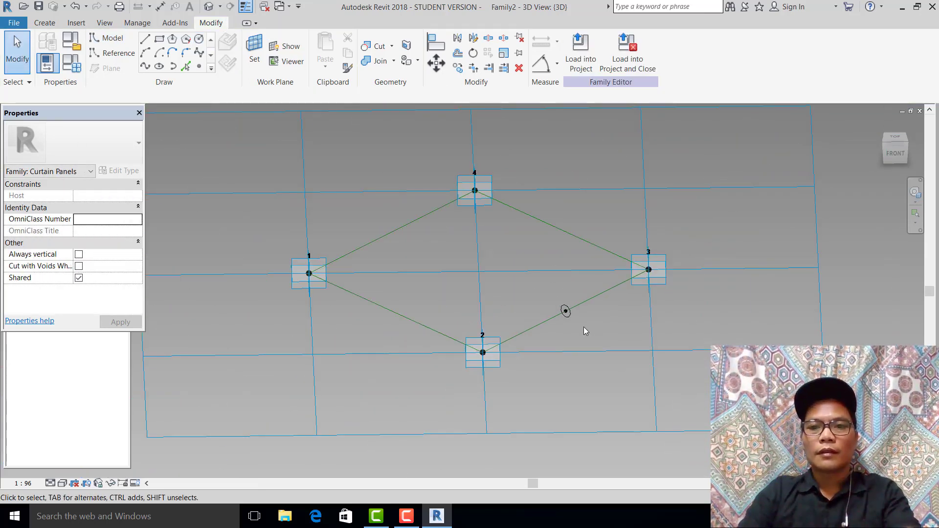
- Create a solid form by sweeping the circle along the whole rhomboid chain of reference lines
scroll(583, 327, "up", 2)
left_click(562, 309)
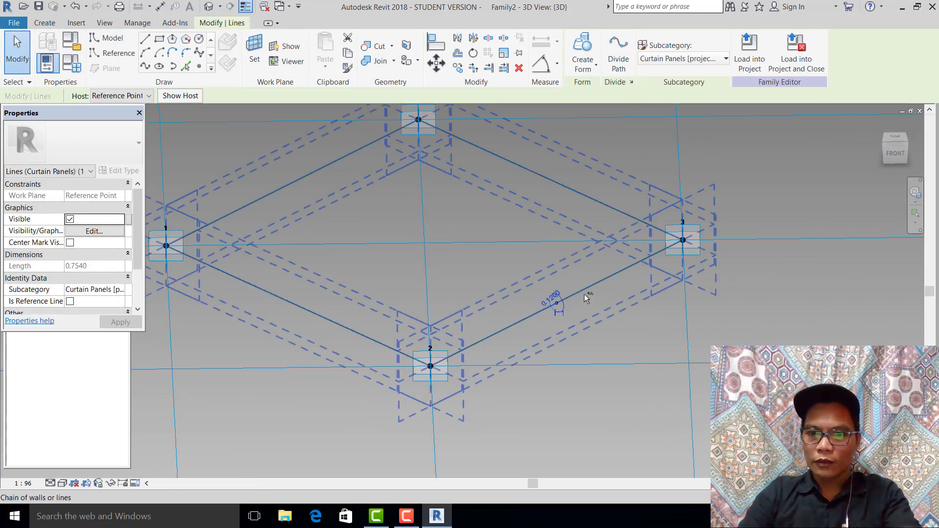
left_click(584, 292, "ctrl")
left_click(583, 54)
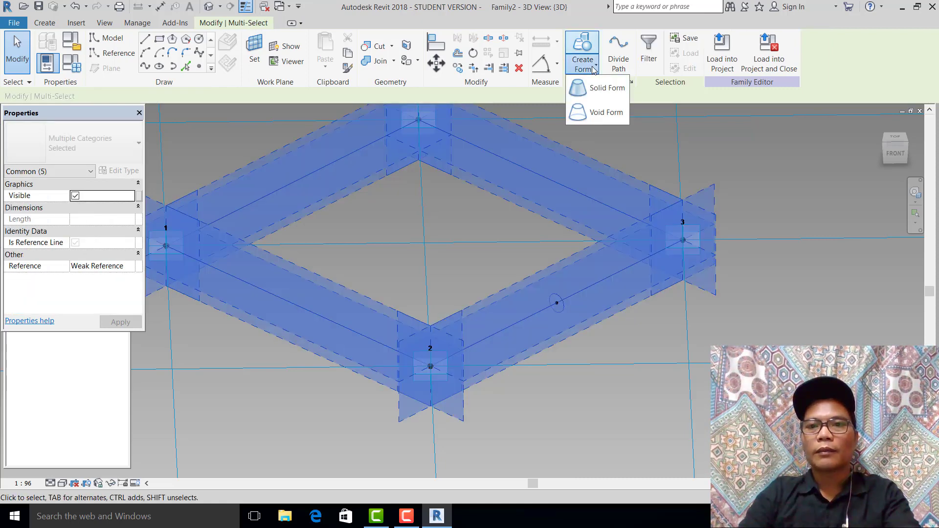
left_click(596, 93)
scroll(605, 284, "down", 2)
key("Escape")
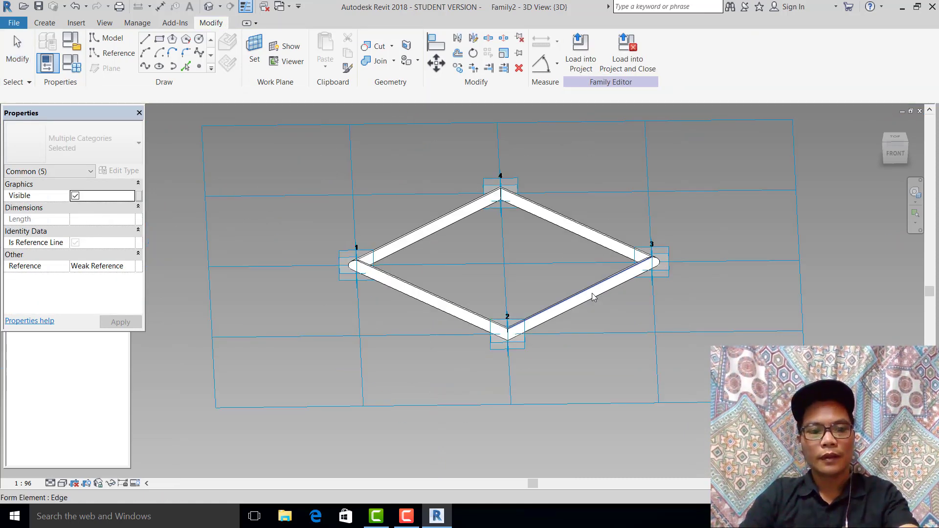
key("Tab")
key("Tab")
key("Tab")
left_click(590, 301)
left_click(590, 305)
key("Escape")
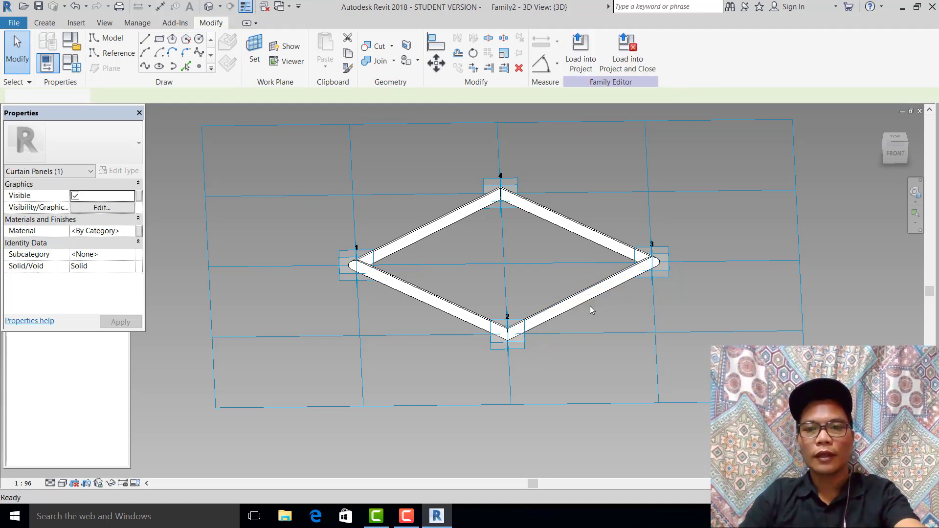
- Assign the Titanium 6Al-4V material from the Favorites library to the swept rhomboid frame
scroll(587, 308, "up", 1)
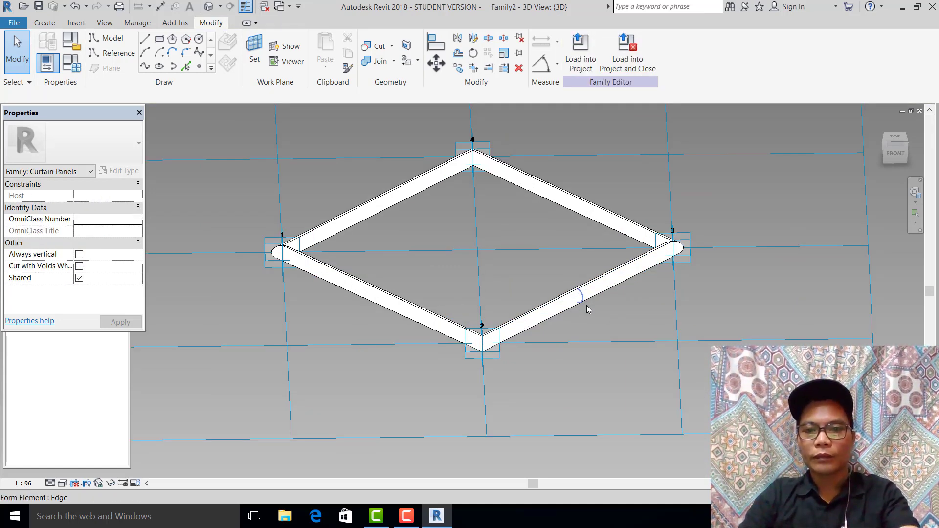
key("Tab")
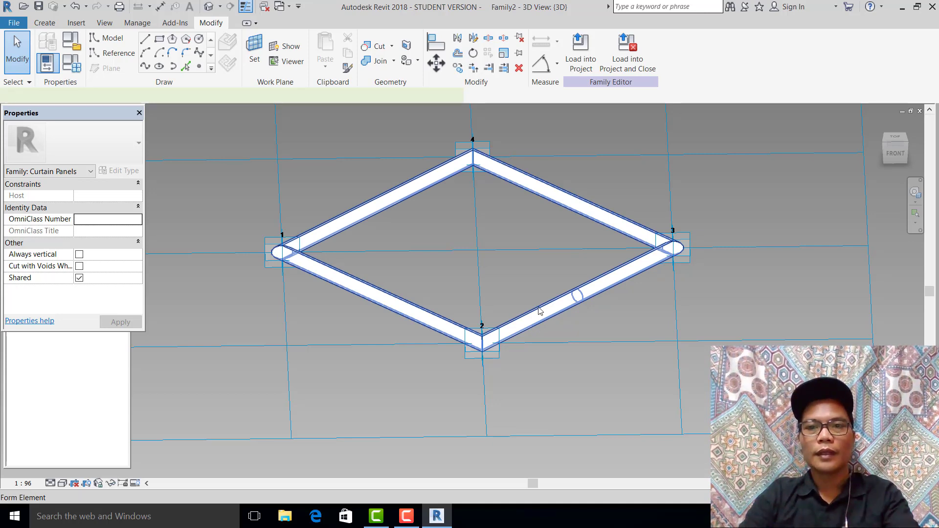
left_click(541, 311)
left_click(117, 232)
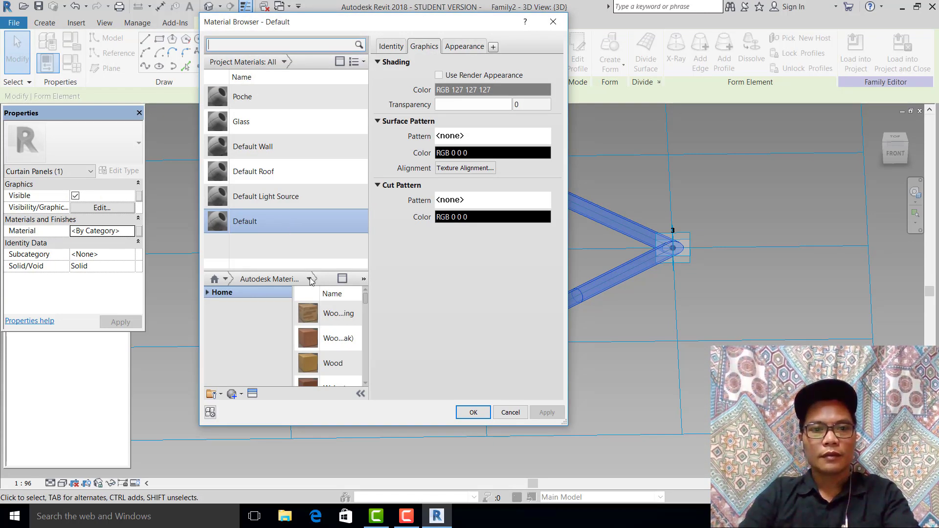
left_click(226, 280)
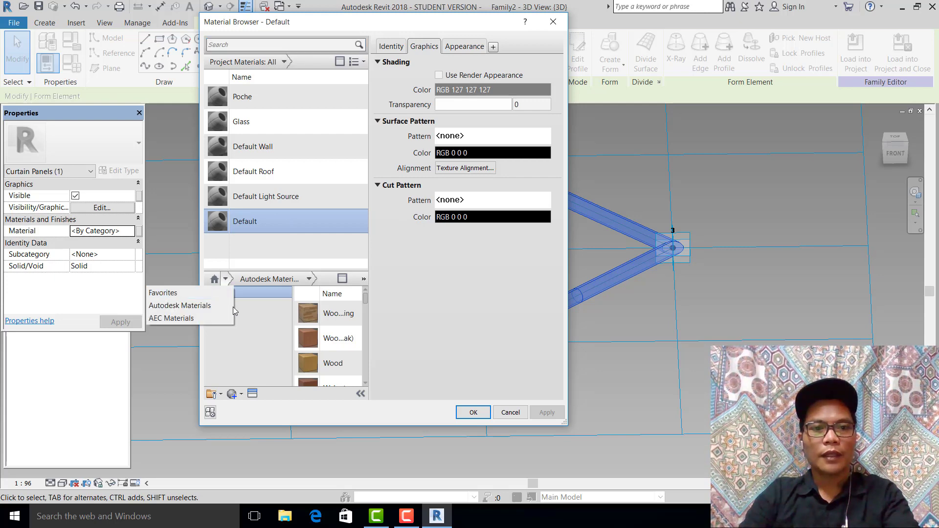
left_click(165, 292)
left_click(343, 316)
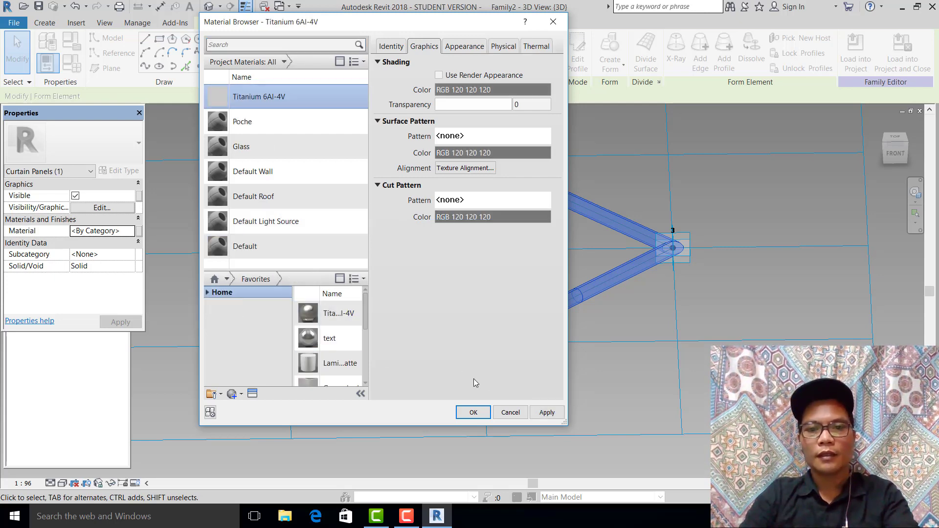
left_click(547, 413)
left_click(473, 412)
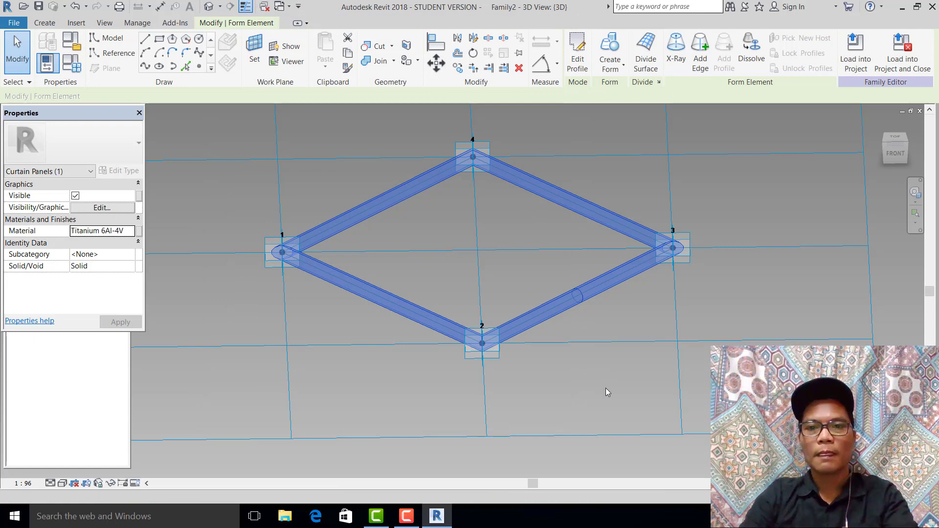
left_click(605, 389)
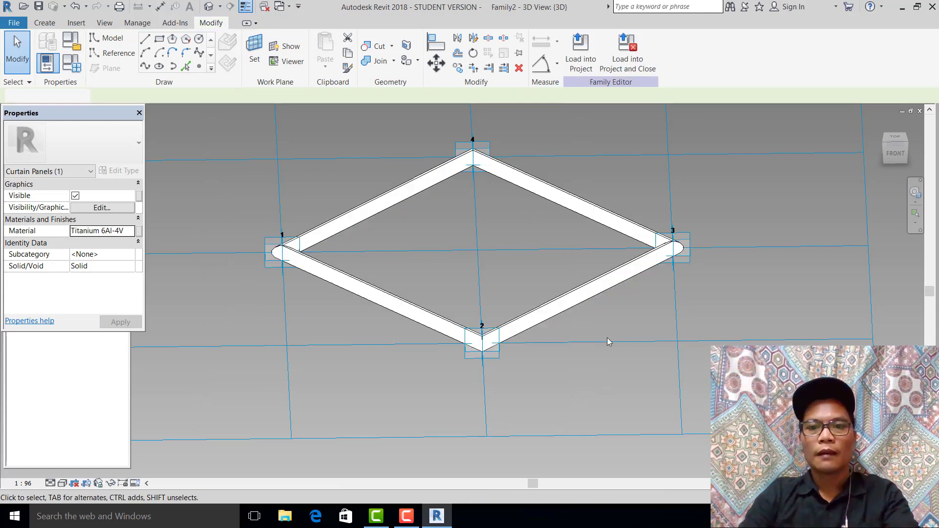
- Temporarily hide the swept rhomboid frame in the 3D view
left_click(602, 292)
left_click(111, 483)
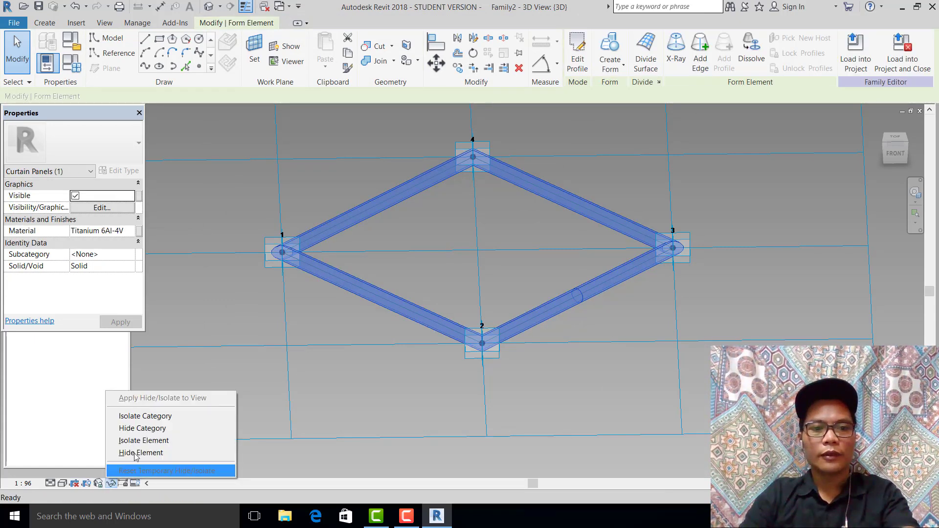
left_click(138, 455)
scroll(515, 299, "down", 1)
key("Tab")
left_click(542, 309)
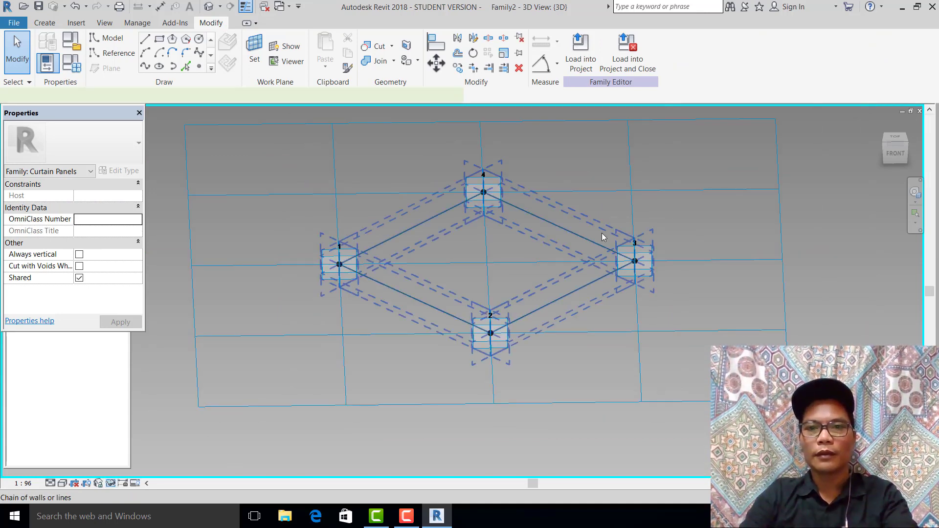
left_click(587, 66)
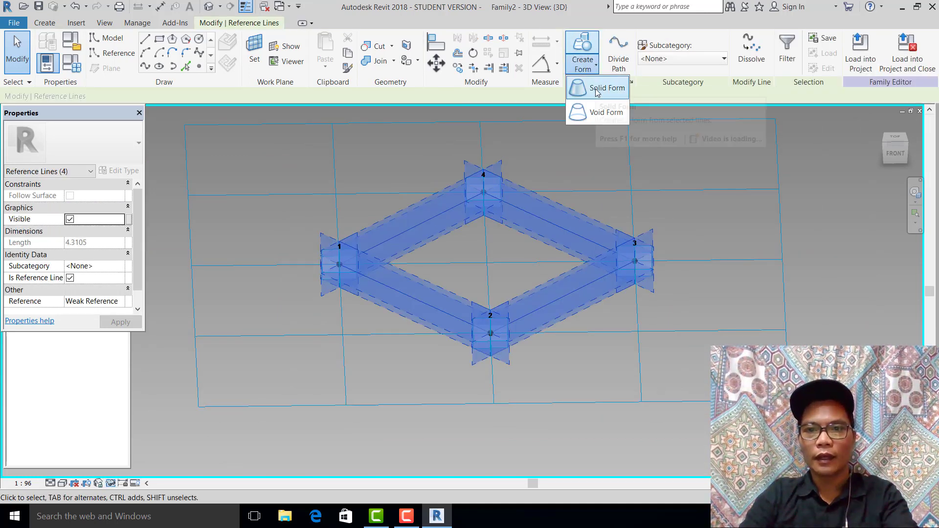
left_click(579, 329)
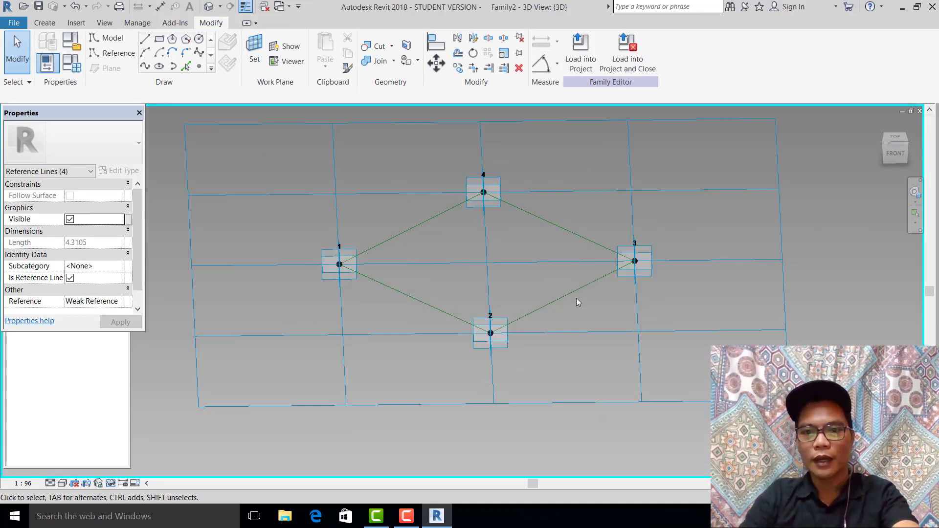
- Create an extruded solid form from the whole chain of four rhomboid reference lines
key("Tab")
left_click(576, 295)
left_click(586, 71)
left_click(603, 92)
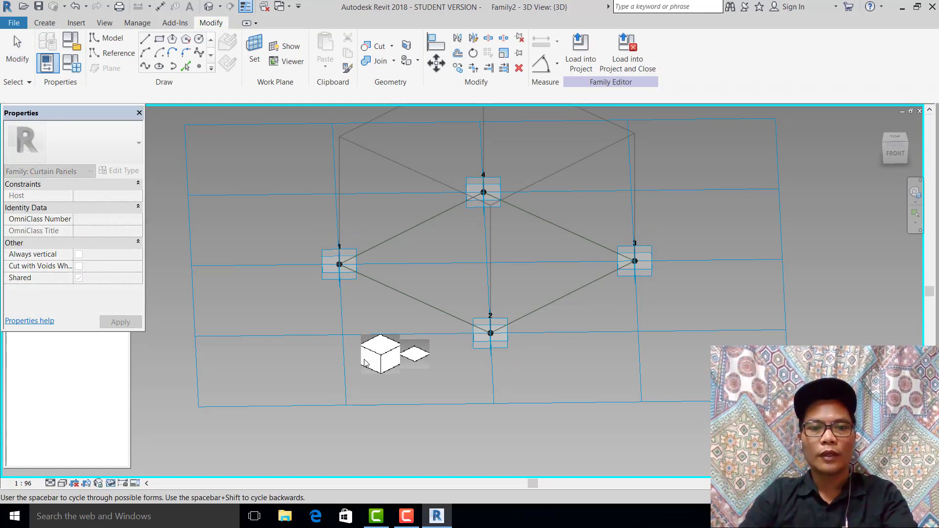
left_click(367, 356)
- Set the thickness of the extruded rhomboid panel to 0.0300 m at its upper face
scroll(391, 332, "down", 3)
left_click(440, 208)
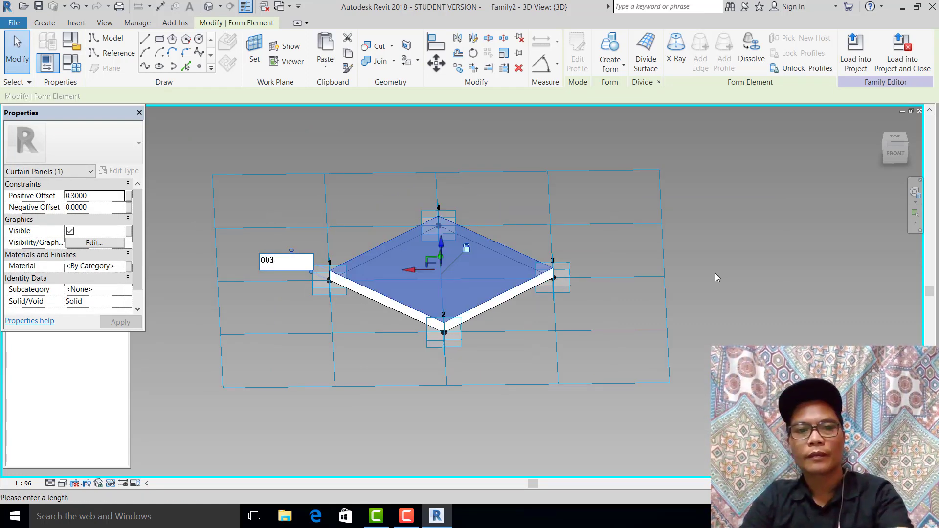
key("Return")
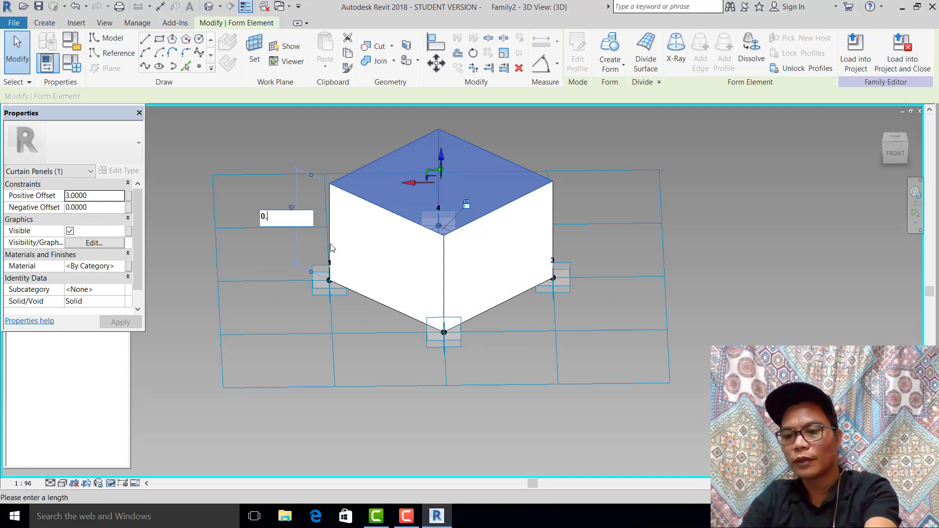
key("Return")
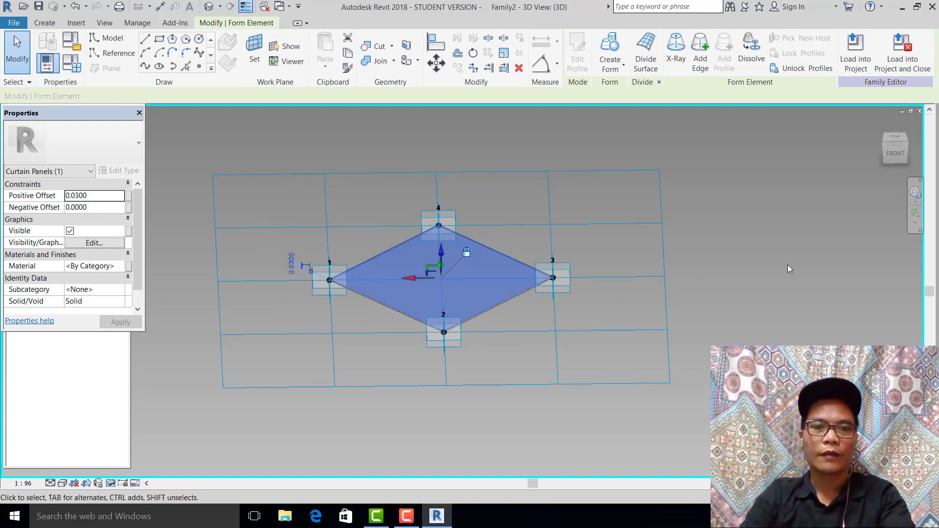
scroll(716, 298, "up", 2)
left_click(716, 298)
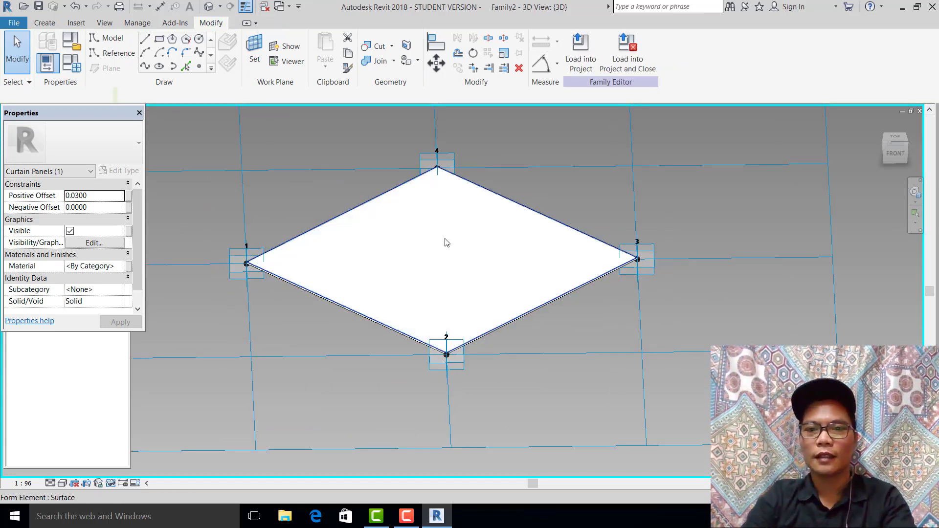
- Set the rhomboid panel's thickness to 0.0400 m at its upper face
scroll(443, 248, "down", 3)
scroll(410, 261, "up", 2)
left_click(408, 261)
left_click(261, 267)
scroll(261, 267, "up", 2)
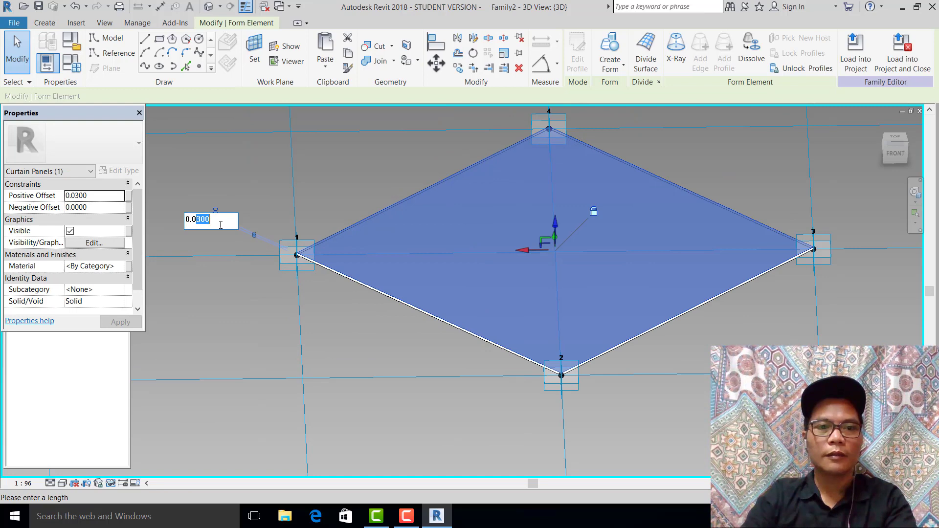
key("Return")
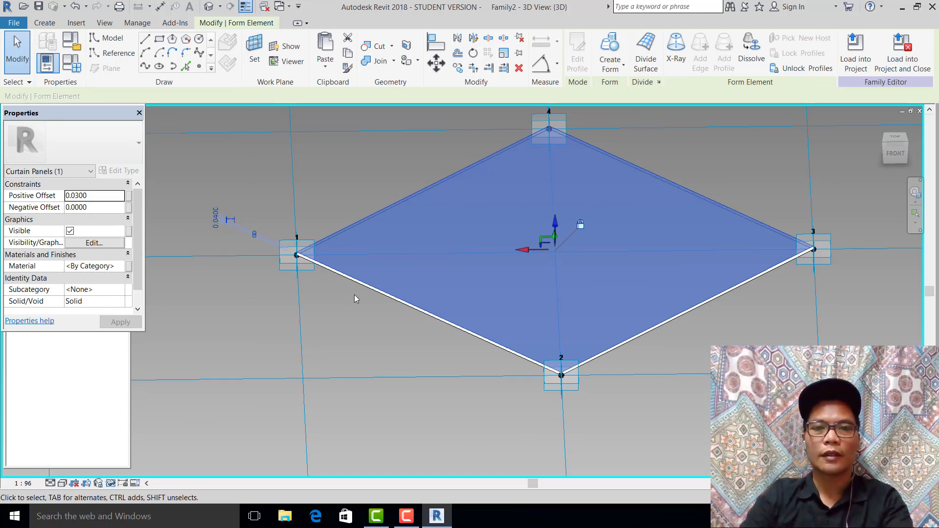
scroll(358, 298, "down", 3)
left_click(615, 321)
scroll(476, 306, "up", 2)
scroll(378, 347, "up", 1)
key("Escape")
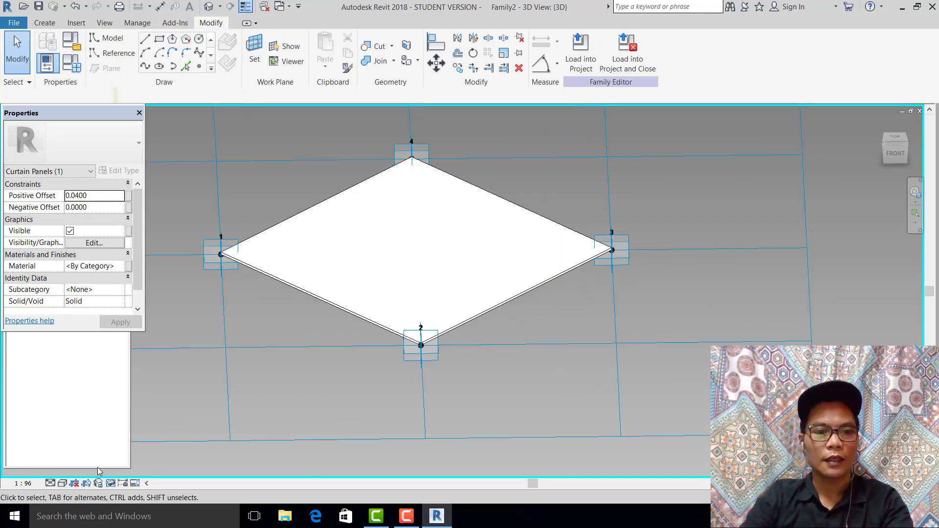
- Set the 3D view's detail level to Fine and its visual style to Realistic
left_click(43, 485)
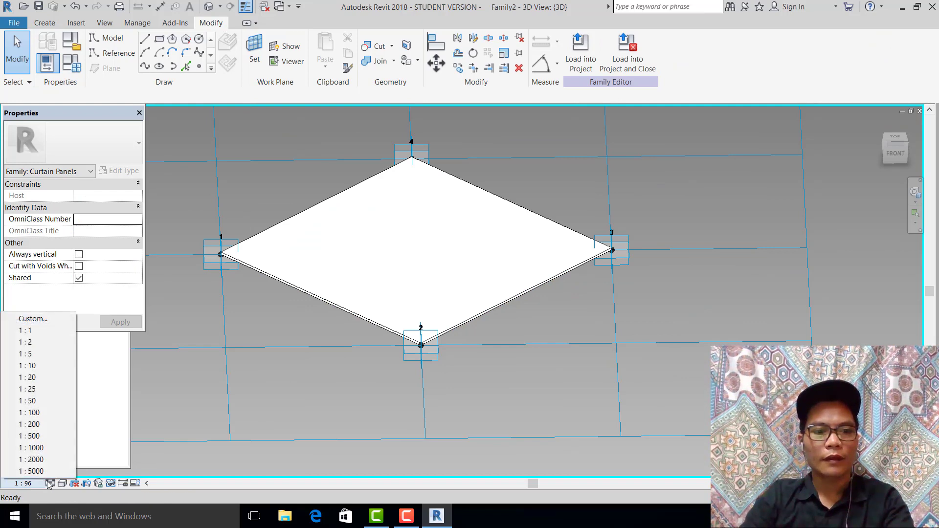
left_click(50, 484)
left_click(59, 472)
left_click(63, 483)
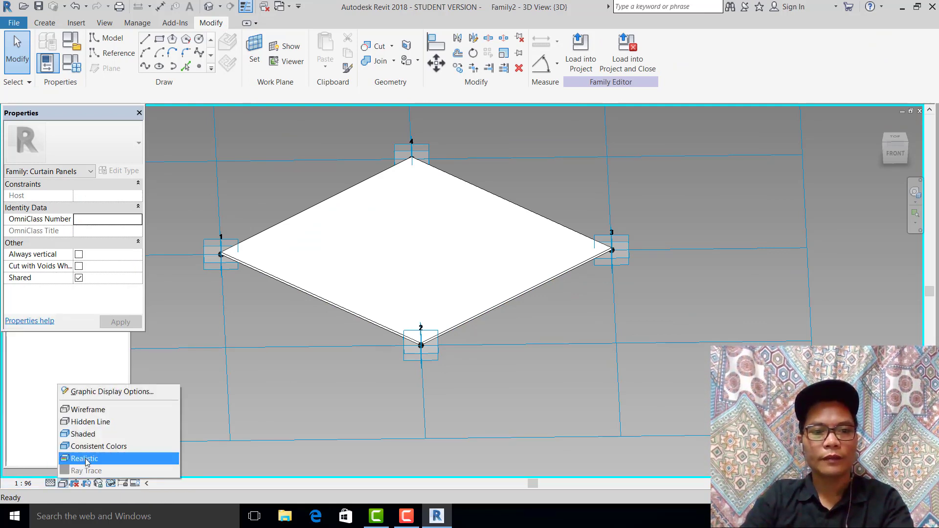
left_click(86, 459)
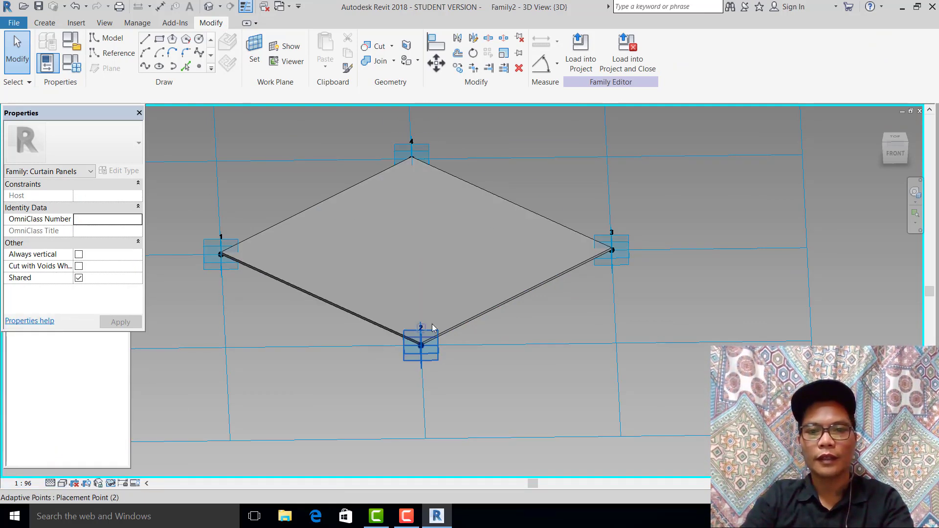
- Reset the temporary hide so the frame is displayed around the panel again
left_click(112, 483)
left_click(162, 470)
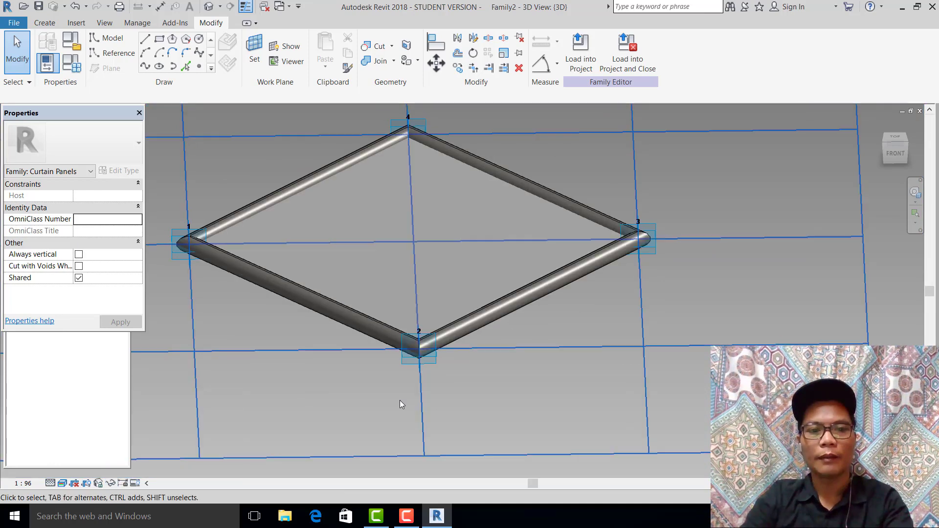
scroll(627, 293, "down", 3)
scroll(572, 289, "up", 2)
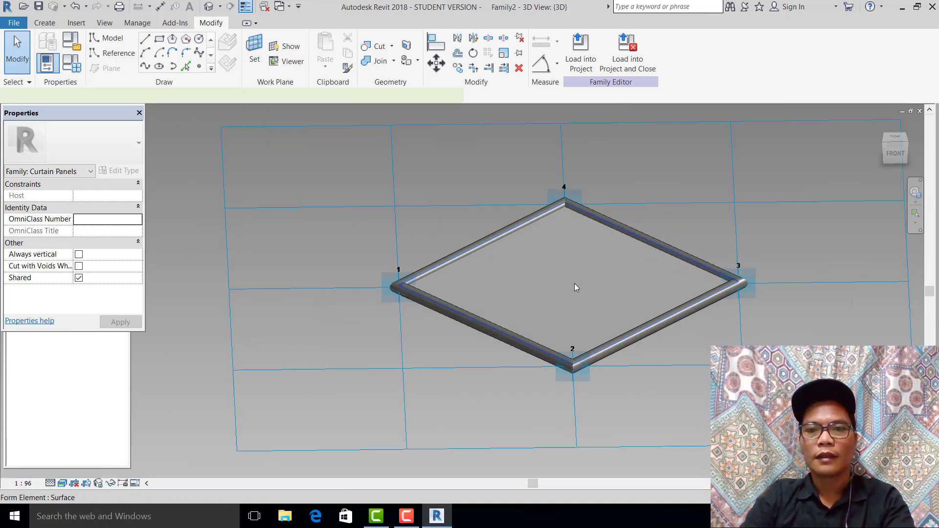
- Assign the yellow "Glass, Bronze" material from the Favorites library to the rhomboid infill panel
left_click(576, 289)
left_click(116, 268)
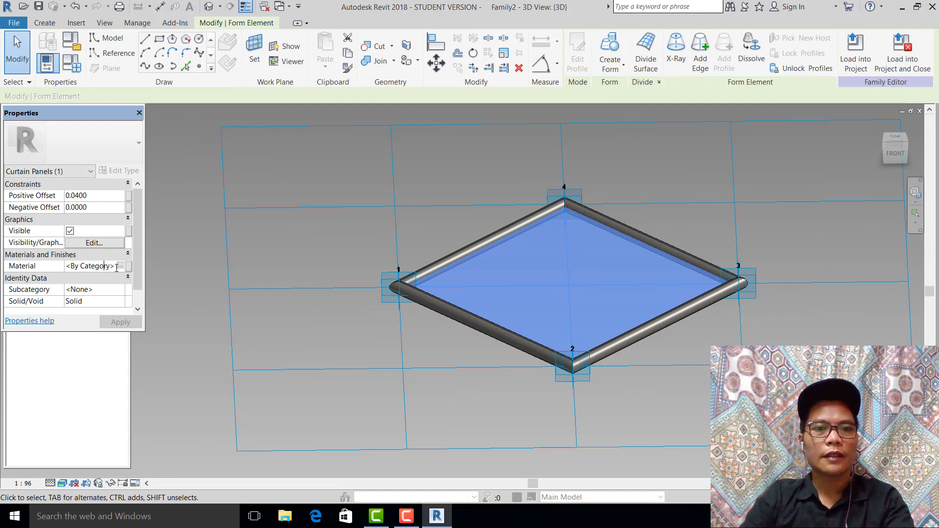
left_click(120, 266)
left_click(229, 282)
left_click(186, 293)
scroll(333, 333, "down", 5)
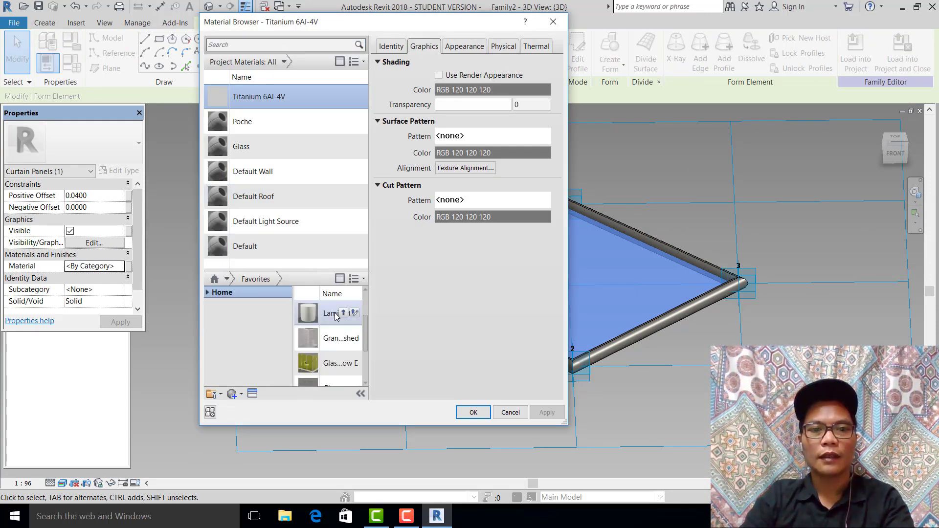
scroll(337, 323, "up", 3)
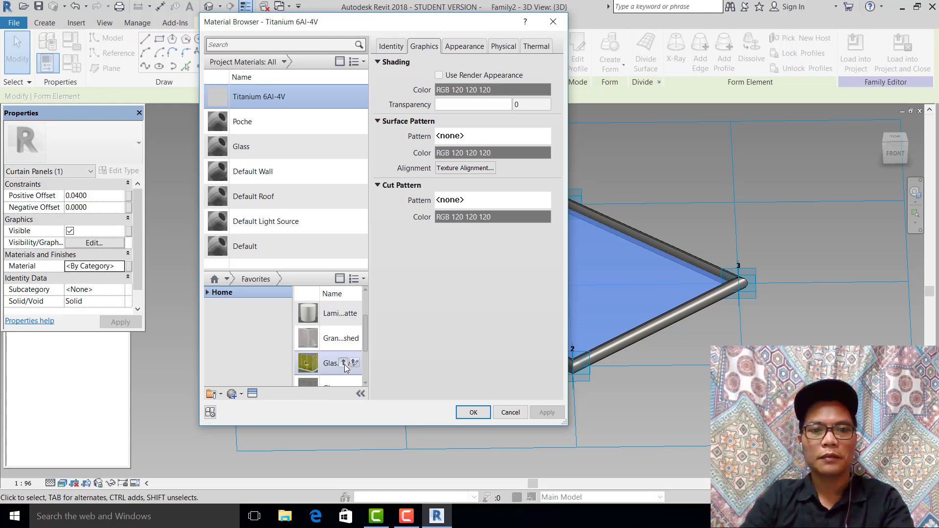
left_click(344, 362)
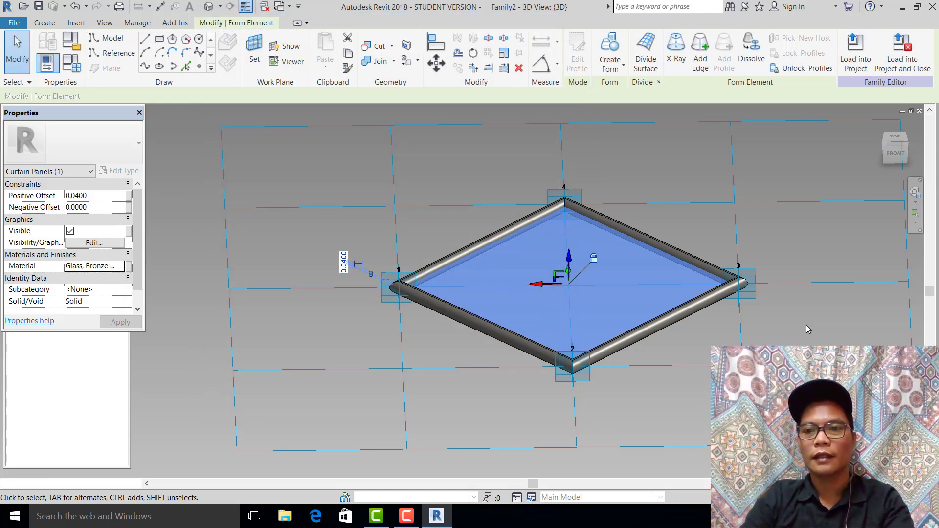
left_click(803, 323)
- Load the framed glass curtain panel family into the tower project, Project9
middle_click_drag(788, 314, 760, 307)
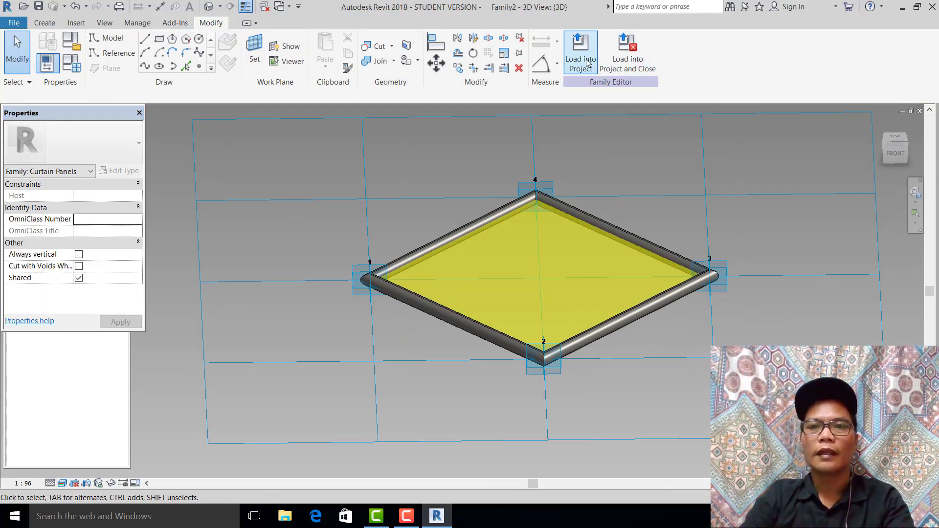
middle_click_drag(528, 319, 576, 110, "shift")
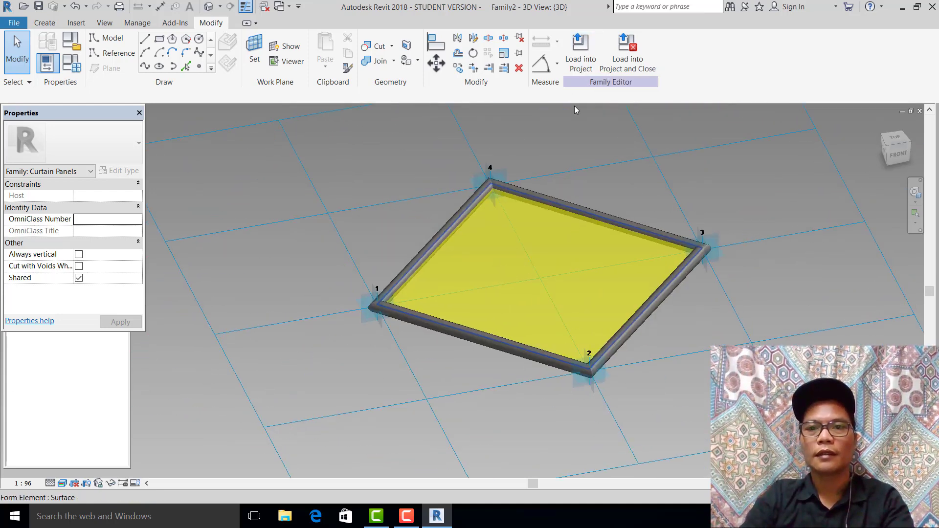
left_click(580, 53)
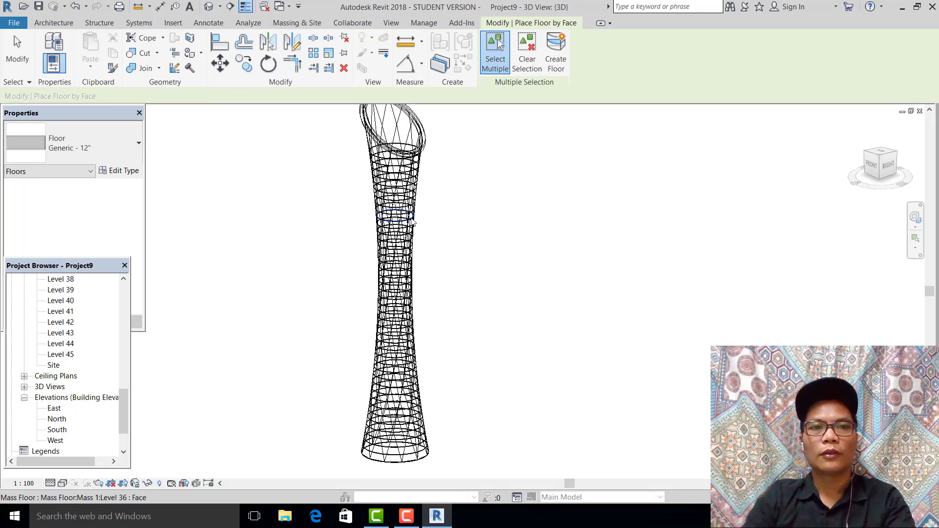
- Leave the floor-by-face placement and open the tower mass for in-place editing
scroll(412, 216, "down", 2)
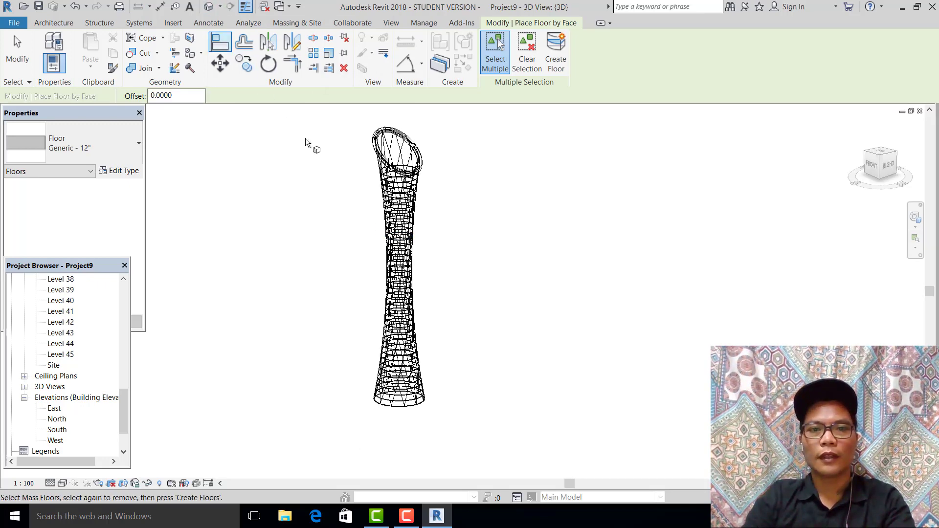
scroll(354, 159, "up", 3)
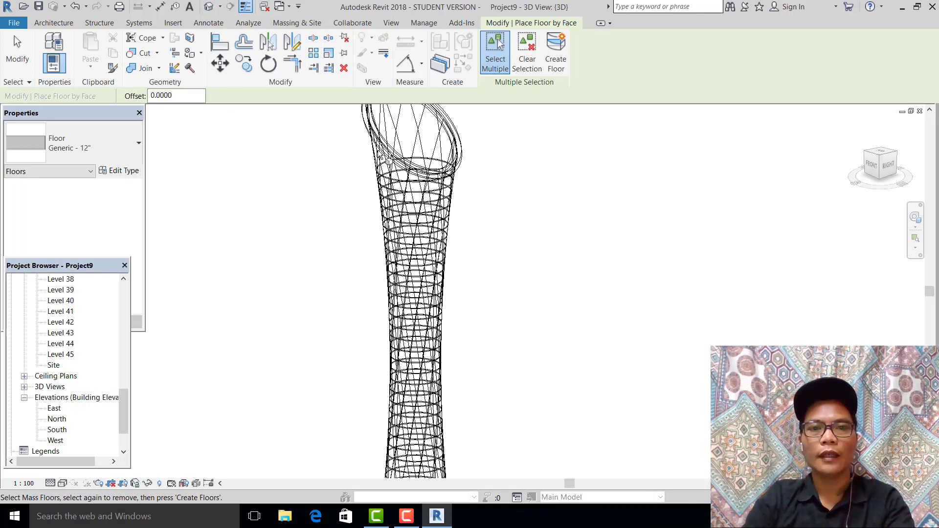
key("Escape")
scroll(380, 153, "up", 1)
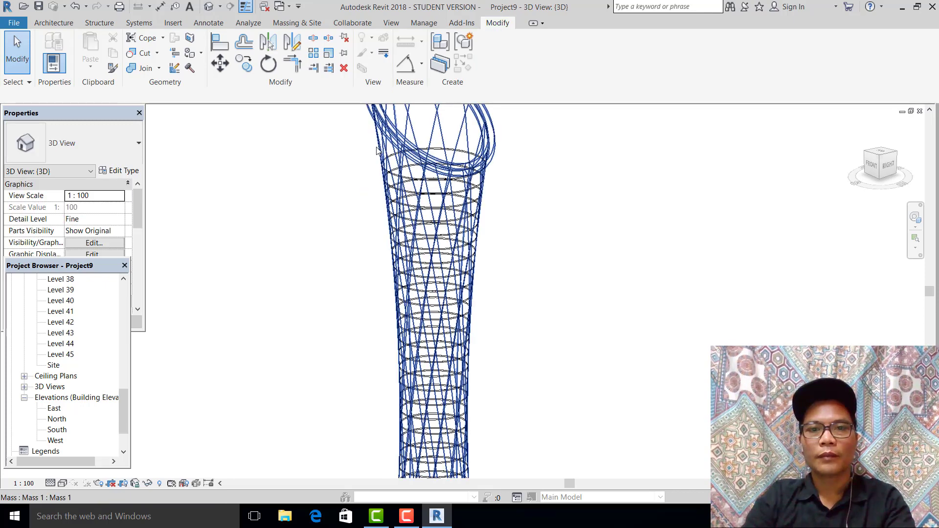
left_click(377, 151)
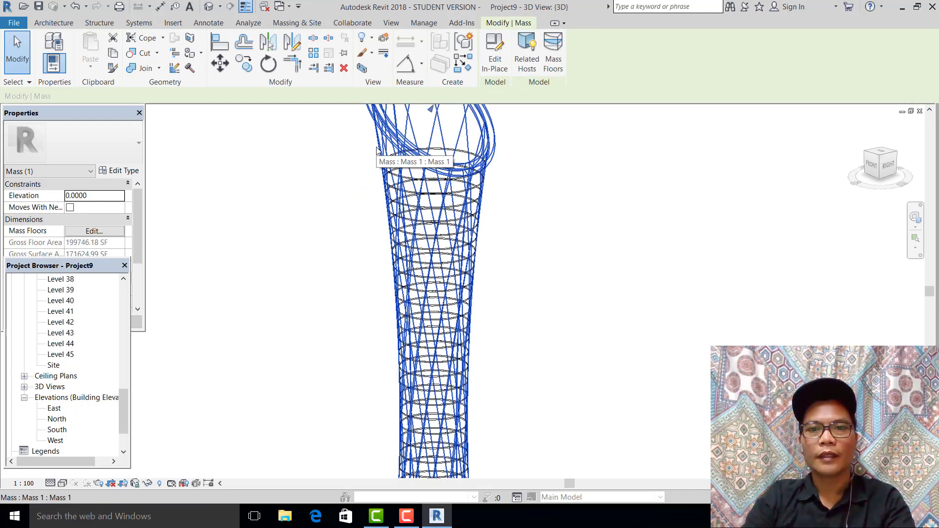
double_click(436, 217)
- Apply the Family2 rhomboid curtain panel to the tower's divided surface
middle_click_drag(694, 345, 457, 380, "shift")
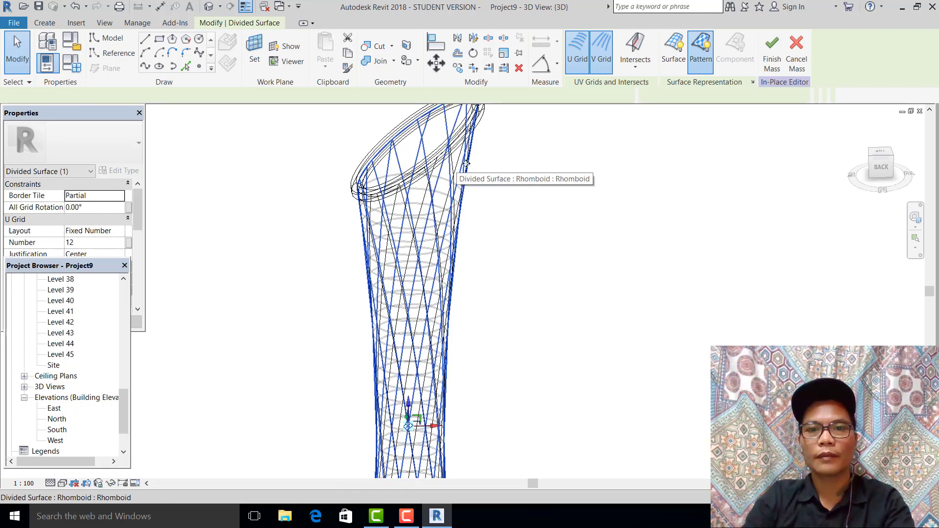
middle_click_drag(460, 173, 509, 236, "shift")
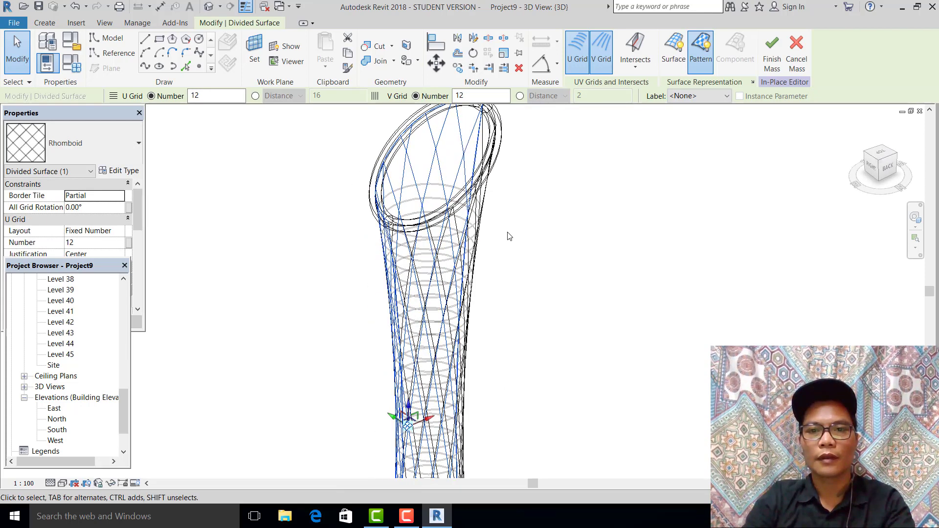
scroll(509, 236, "up", 2)
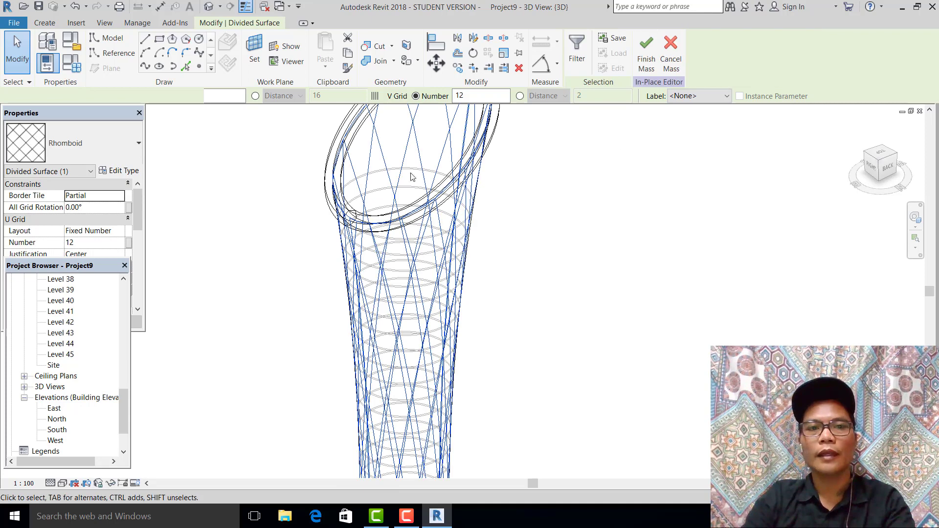
left_click(138, 152)
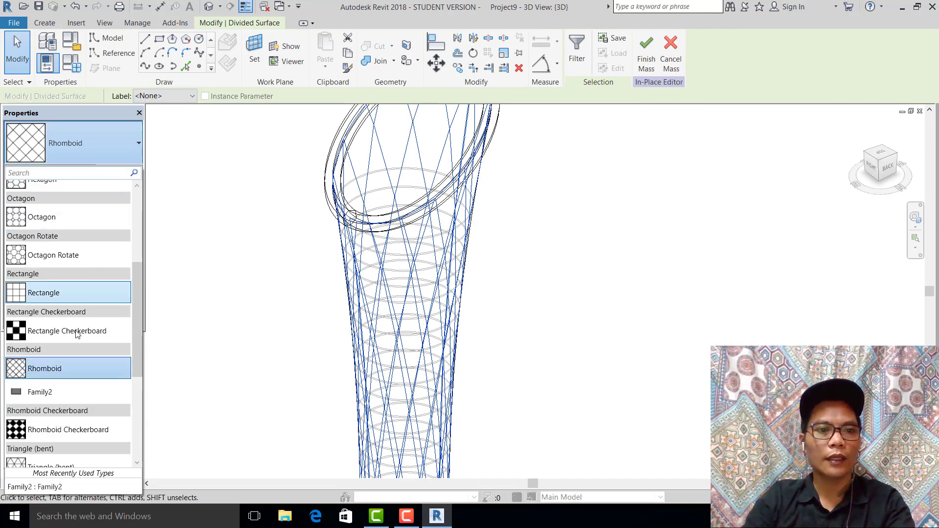
left_click(63, 396)
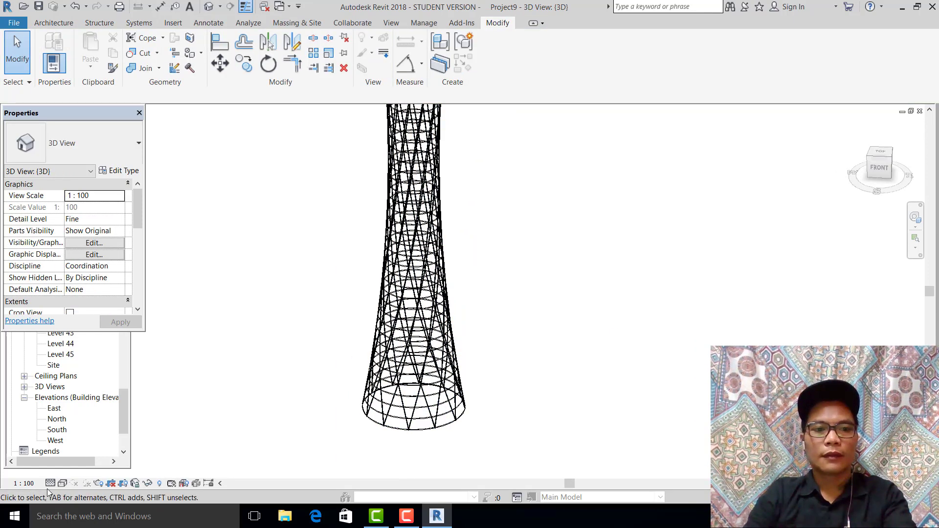
- Set the project's 3D view to the Realistic visual style and inspect the panelled tower from close up
left_click(59, 484)
left_click(94, 459)
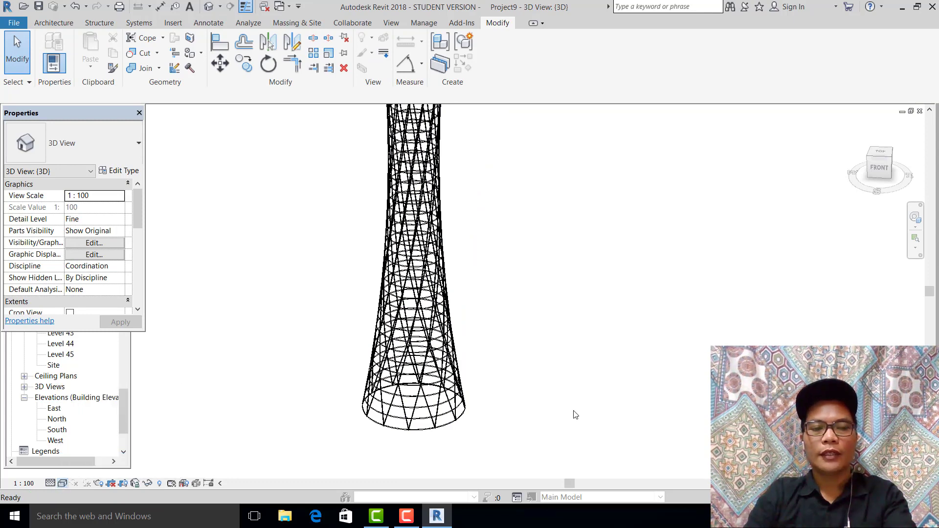
middle_click_drag(457, 368, 404, 348, "shift")
scroll(462, 422, "up", 3)
middle_click_drag(474, 426, 362, 406, "shift")
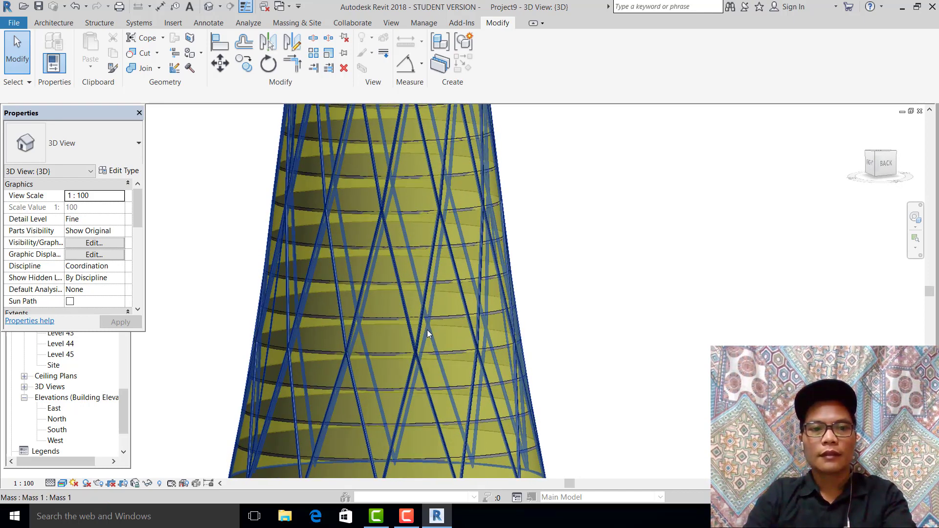
scroll(427, 330, "down", 5)
- Open the Level 1 floor plan and bring the whole tower footprint into view
left_click(122, 401)
scroll(113, 370, "up", 6)
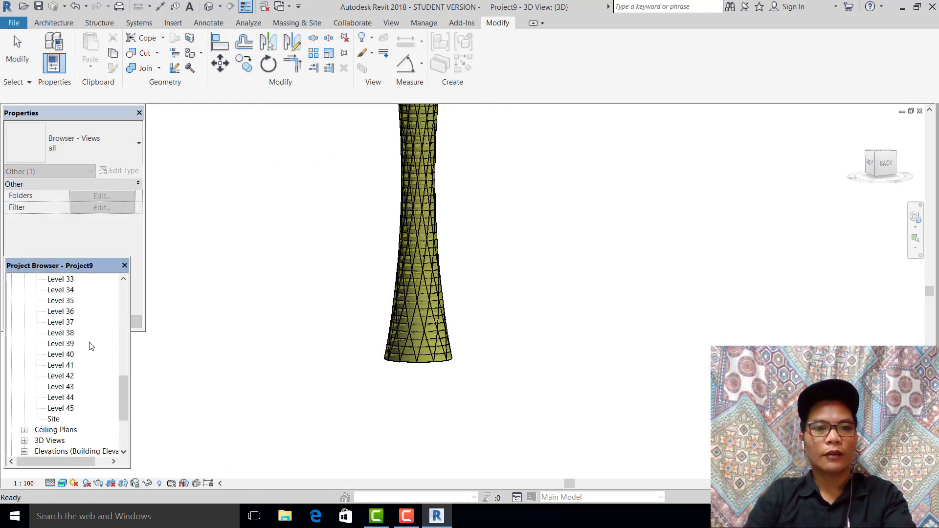
scroll(111, 332, "up", 8)
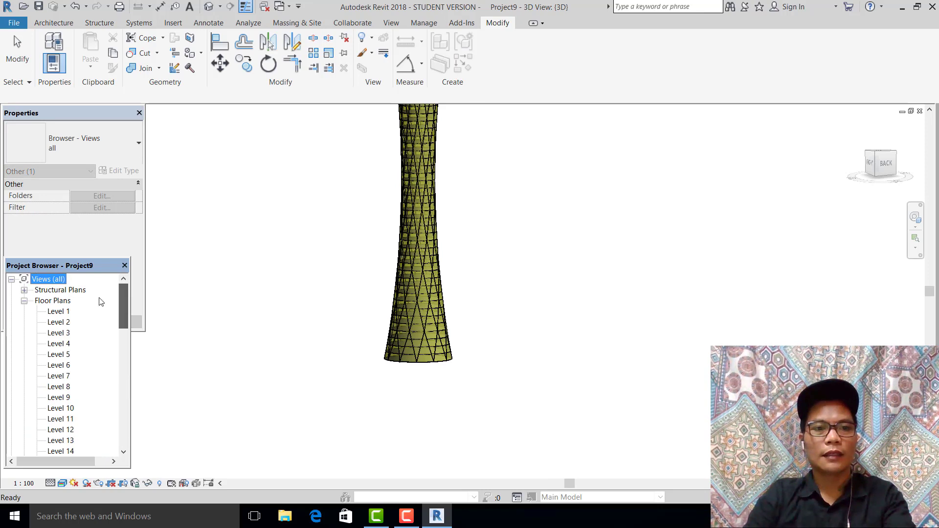
double_click(62, 314)
scroll(466, 319, "down", 2)
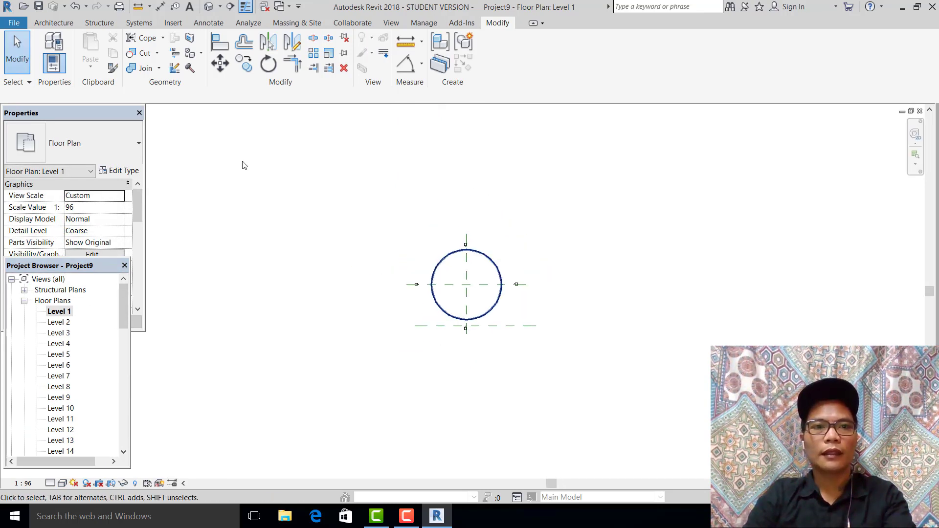
- Place a camera southeast of the tower in plan, aimed northwest past it, to create a perspective view
left_click(220, 7)
left_click(236, 35)
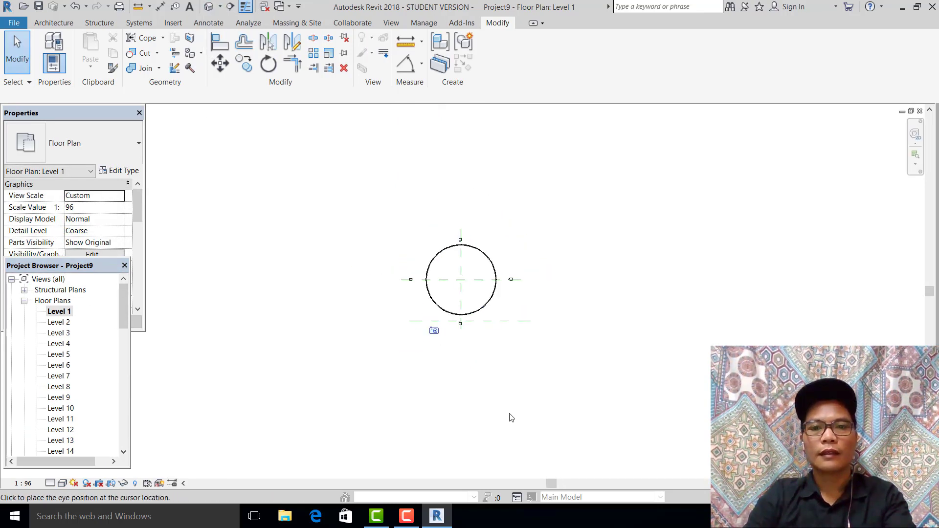
left_click(524, 414)
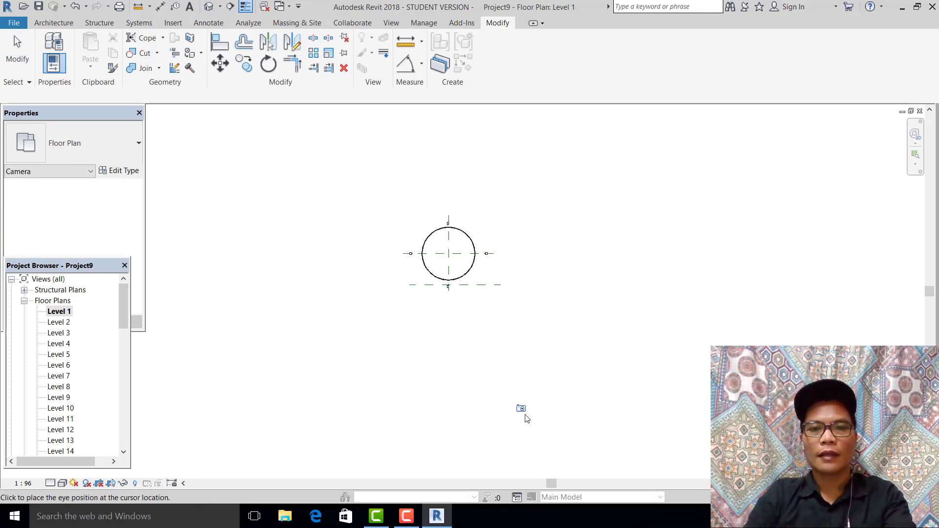
left_click(409, 162)
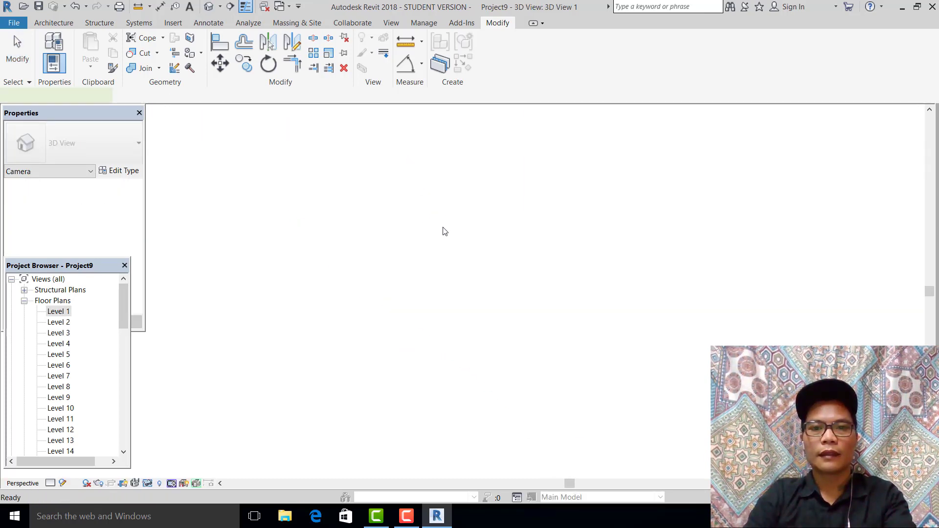
middle_click_drag(637, 324, 554, 332)
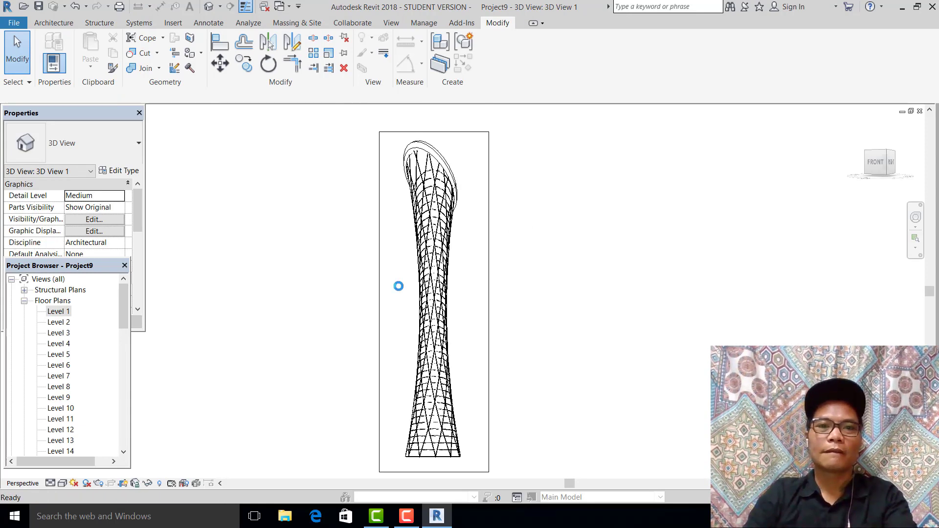
- Configure the rendering with High quality and the Sky: Very Few Clouds background
left_click(93, 61)
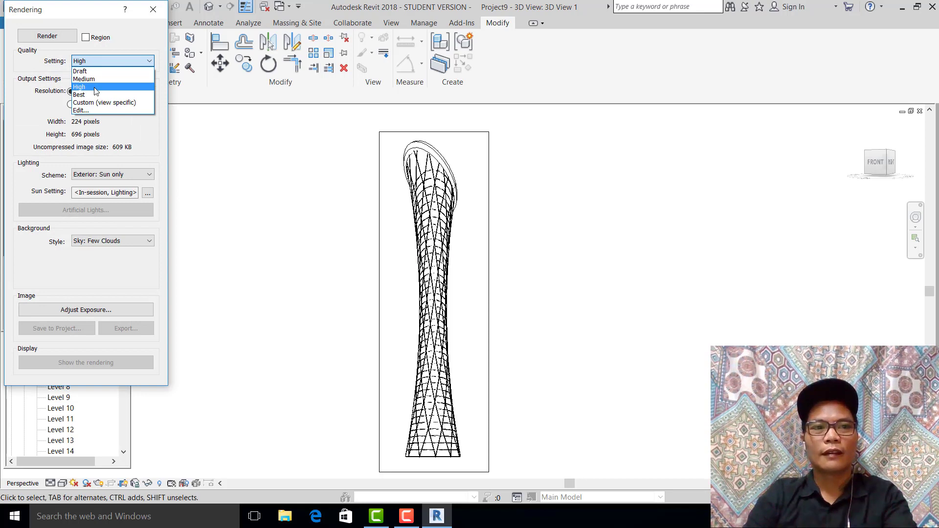
left_click(96, 88)
left_click(113, 241)
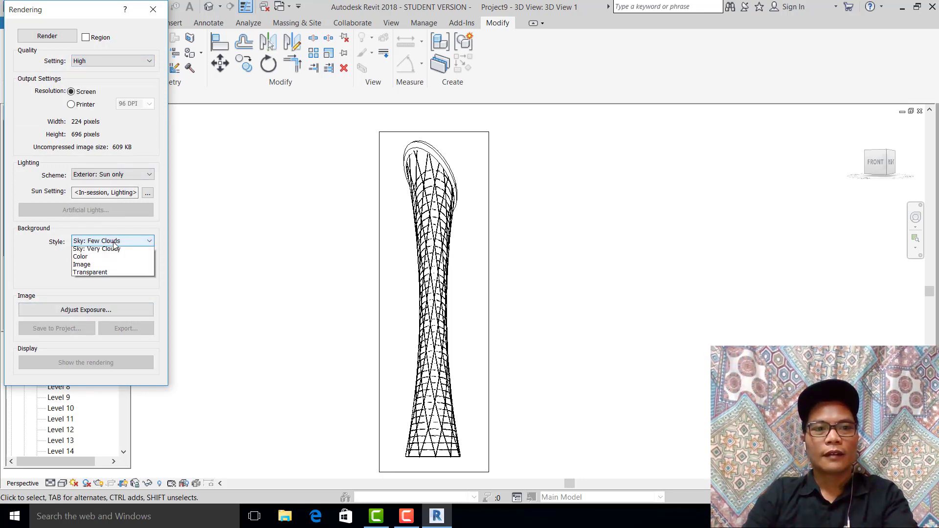
left_click(113, 259)
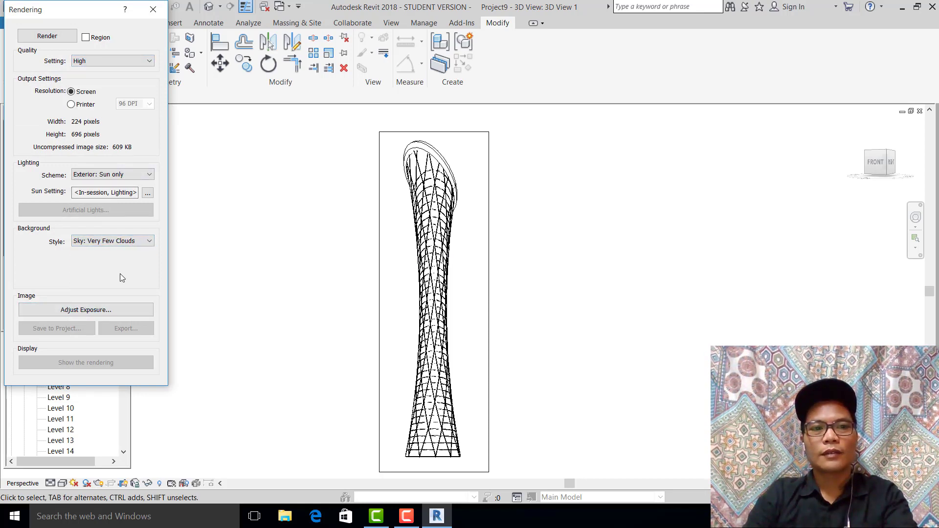